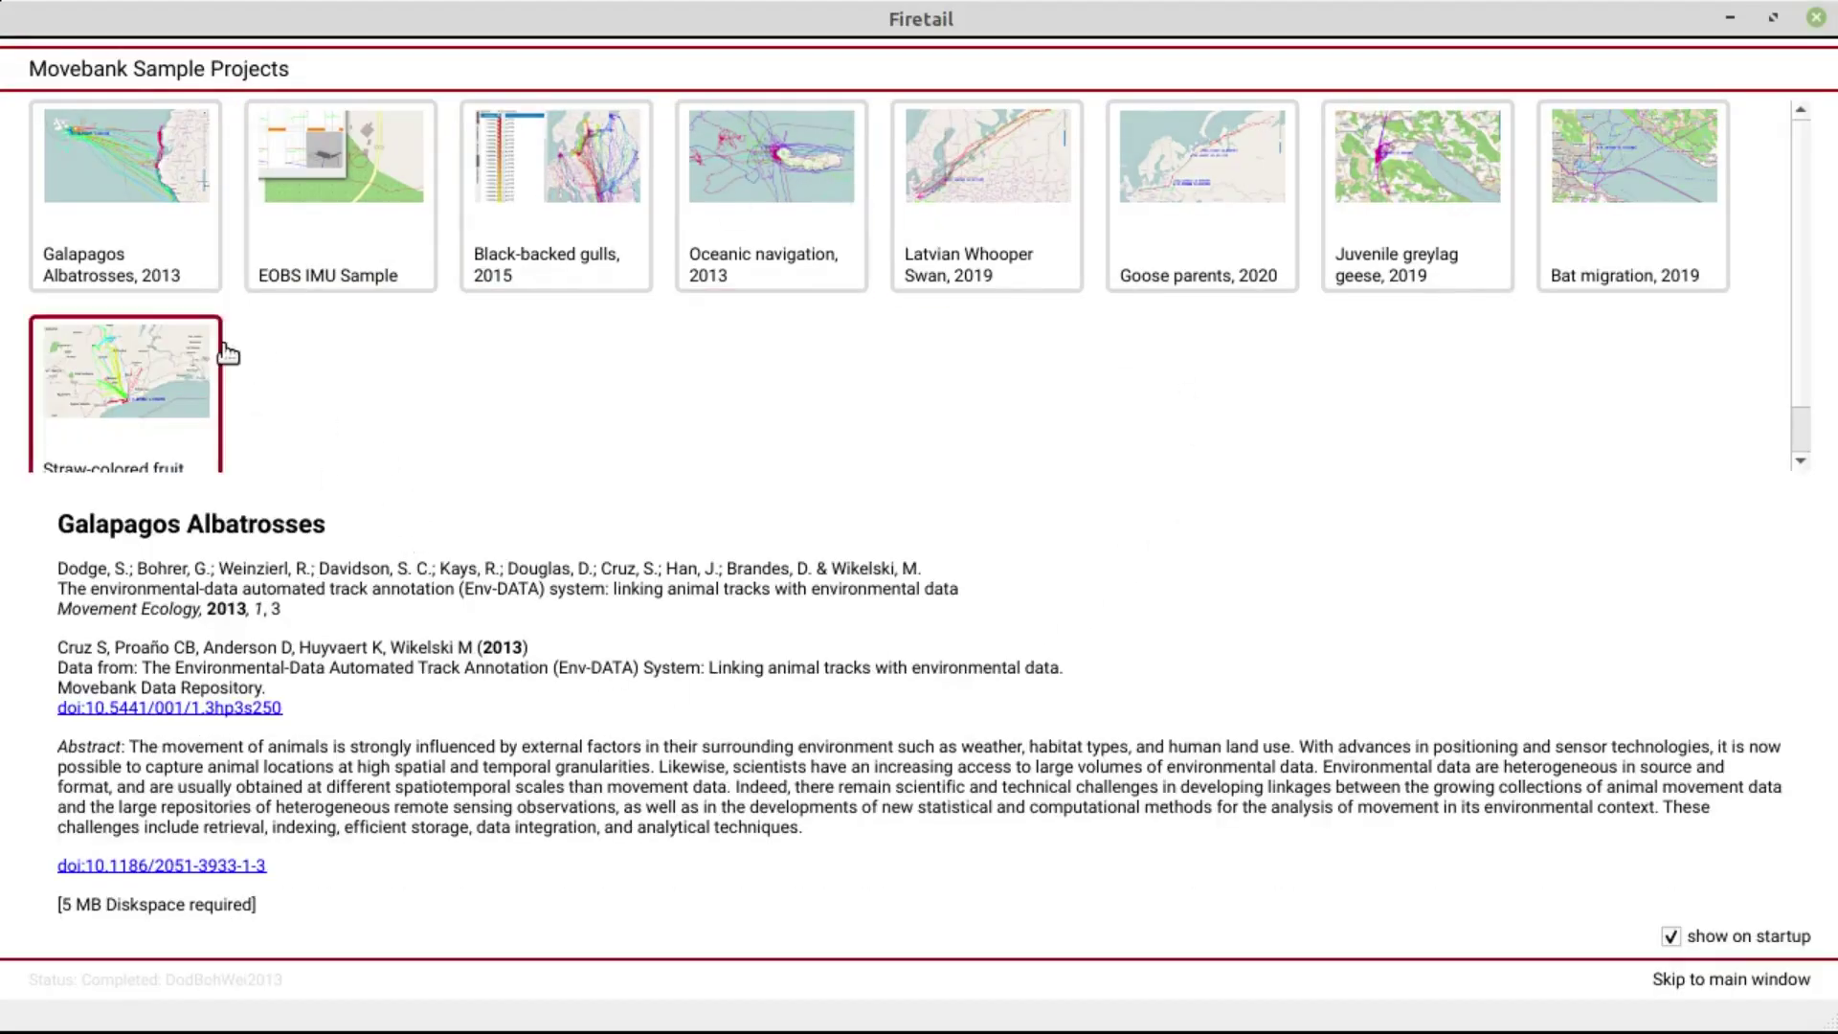
- Review the descriptions of the sample projects on black-backed gulls, oceanic navigation, Whooper swans, goose parents and Galapagos Albatrosses
{"action": "left_click", "coordinate": [563, 239]}
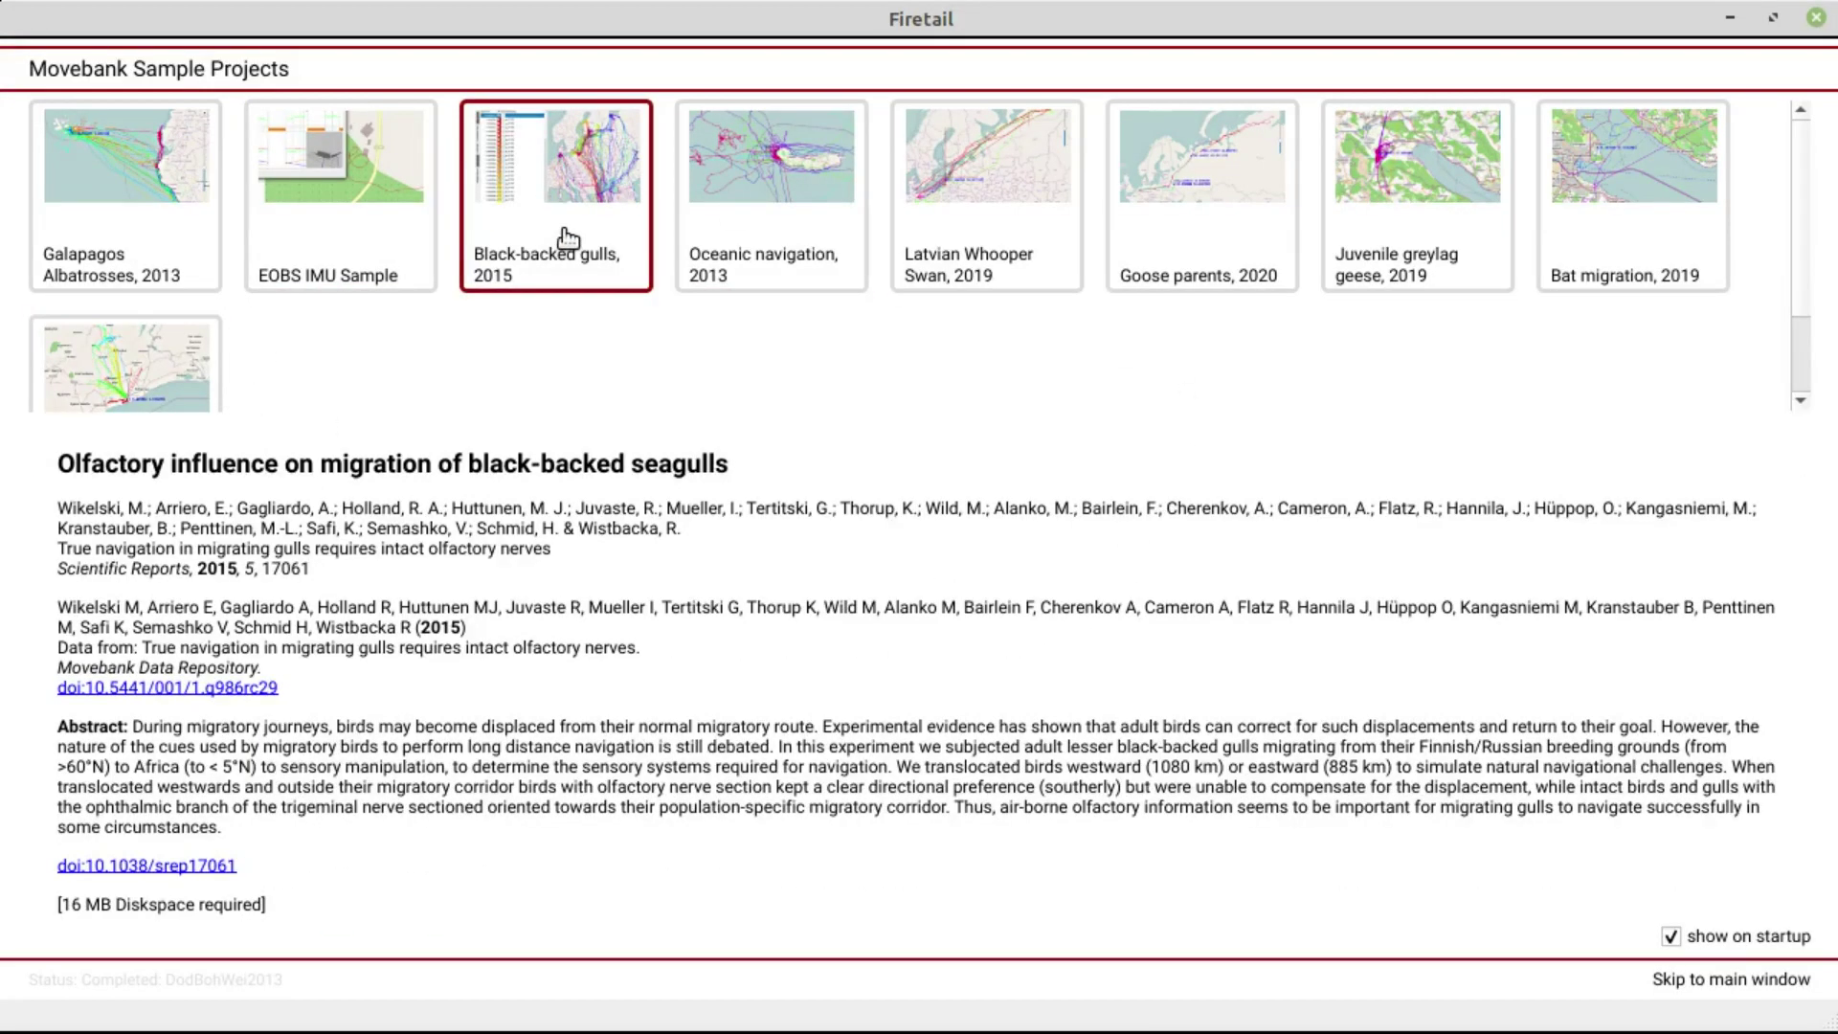
{"action": "left_click", "coordinate": [771, 221]}
{"action": "left_click", "coordinate": [917, 220]}
{"action": "left_click", "coordinate": [1276, 225]}
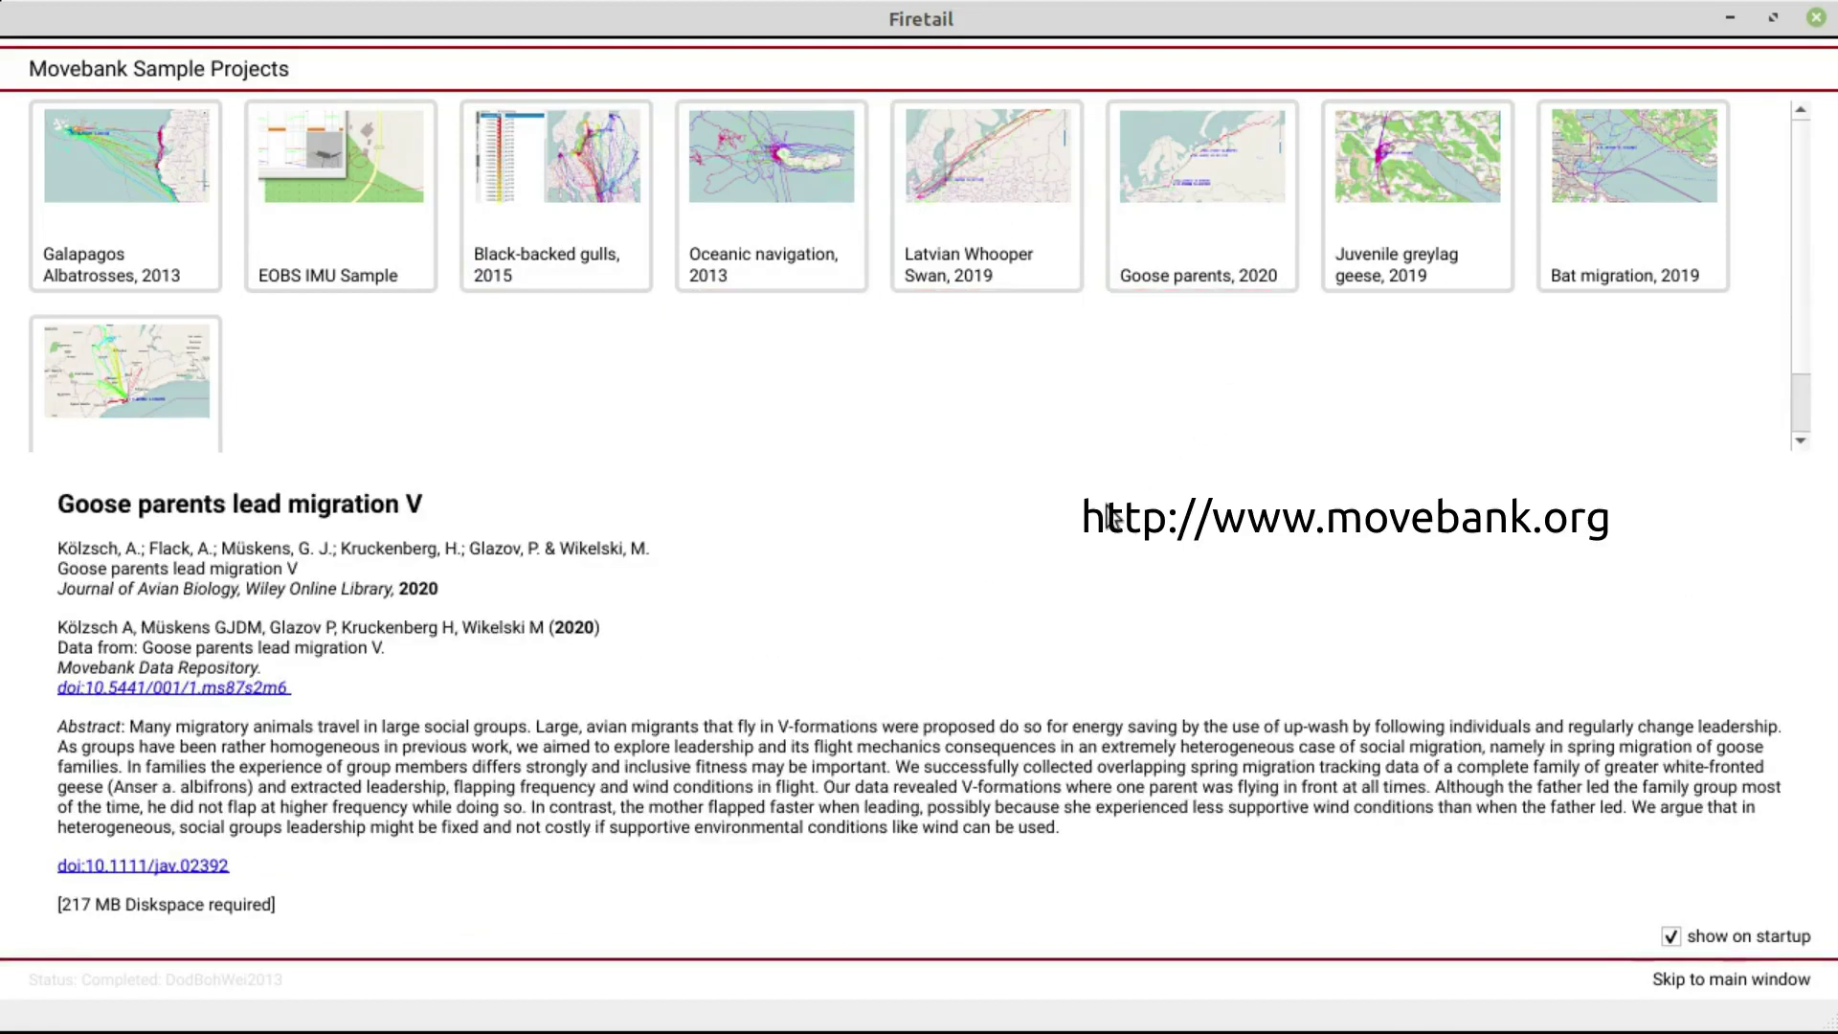
{"action": "left_click", "coordinate": [104, 226]}
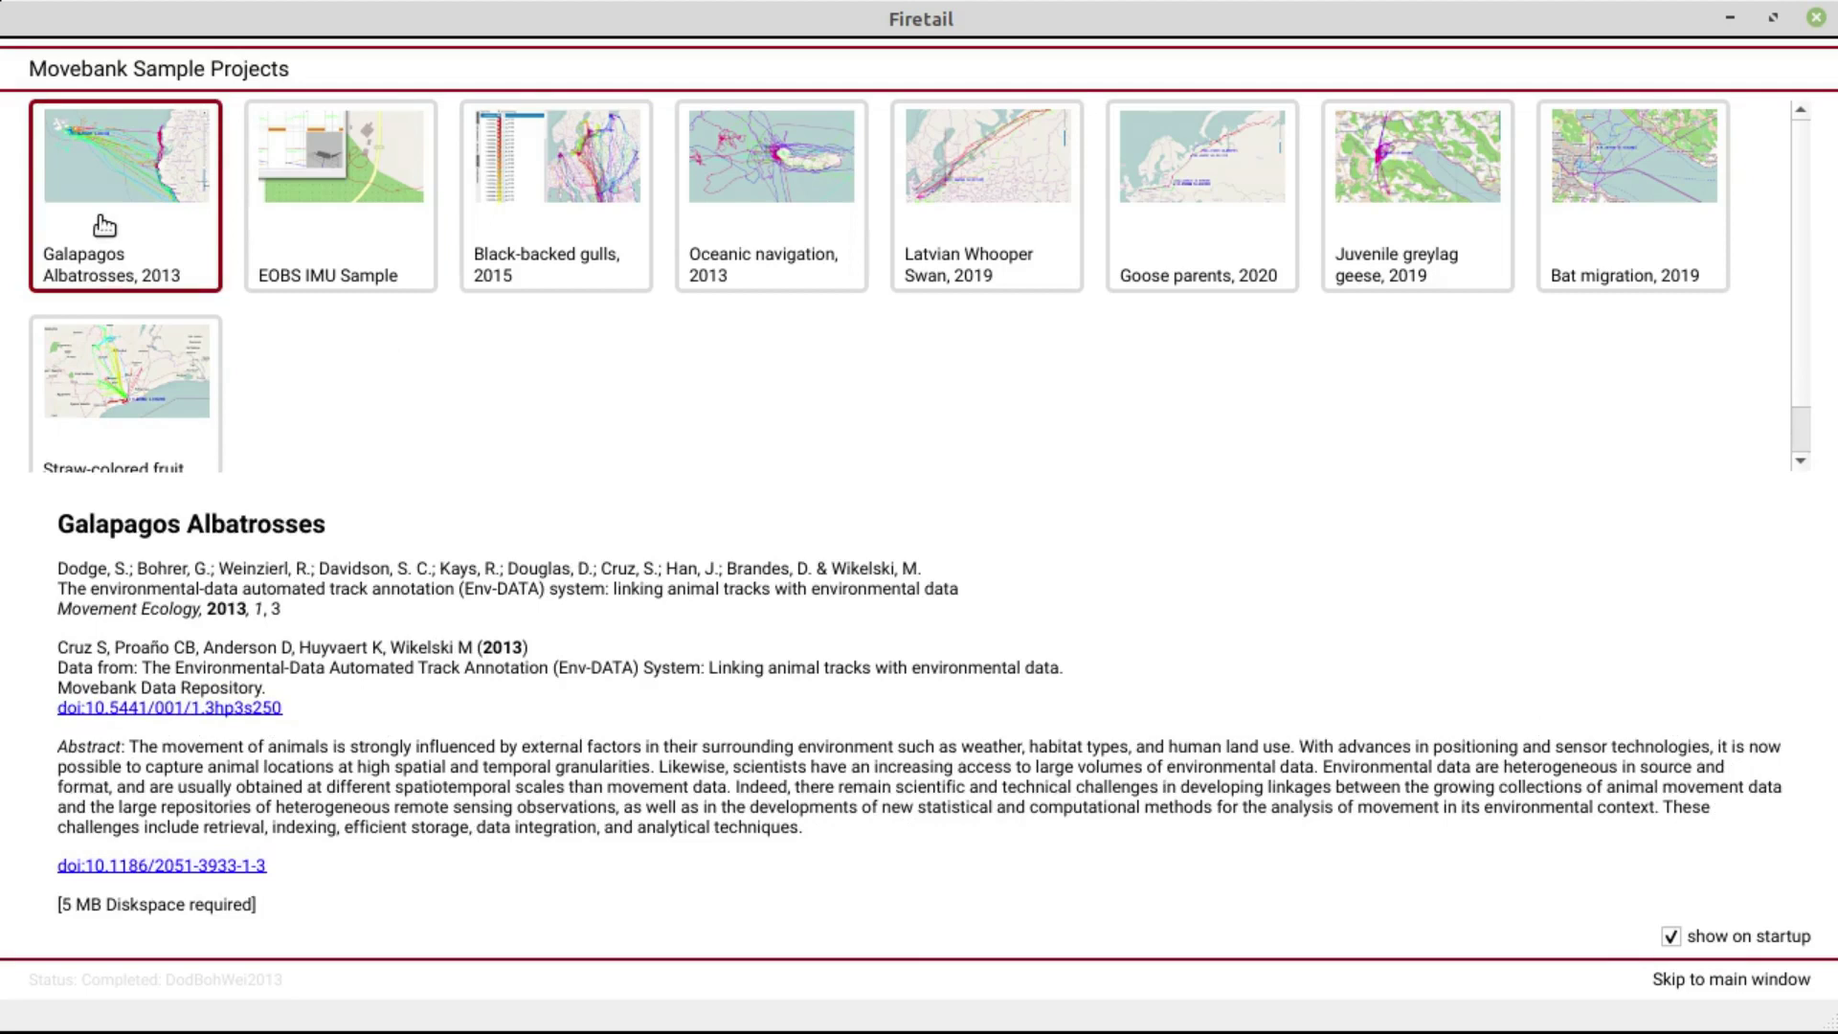
{"action": "left_click", "coordinate": [468, 578]}
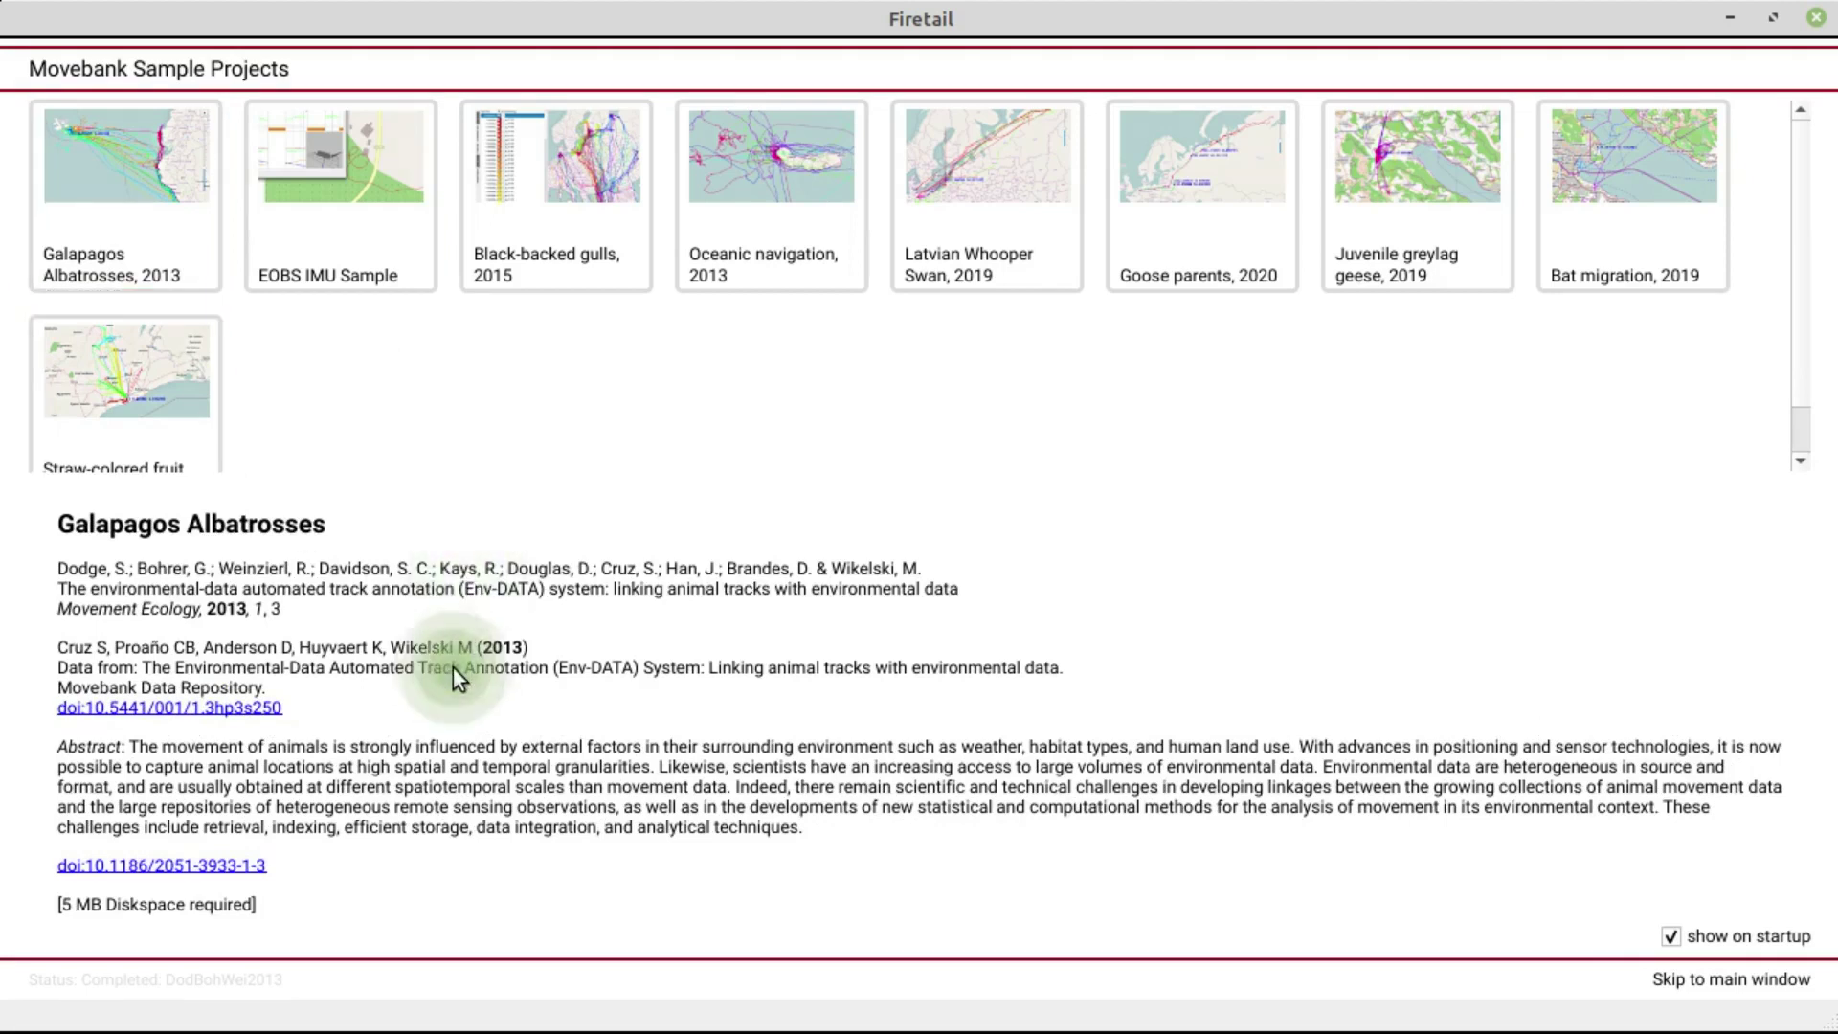
{"action": "left_click", "coordinate": [440, 785]}
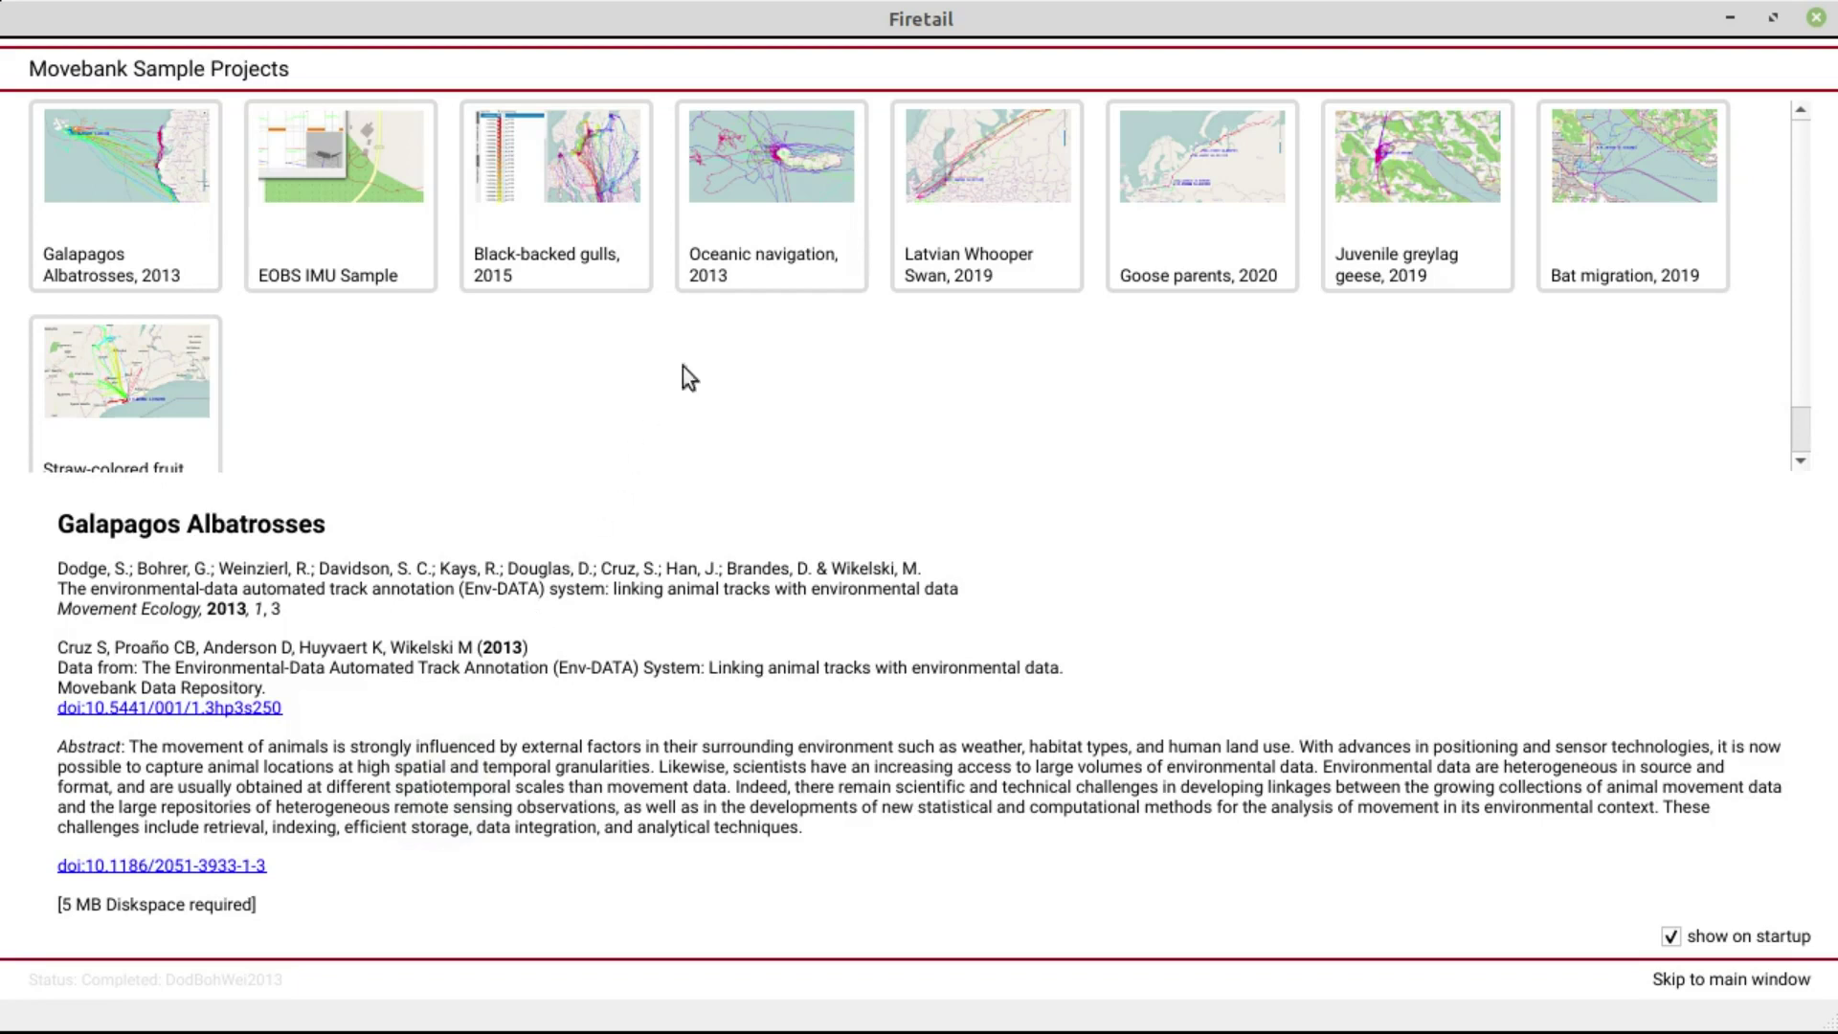
- Review the Oceanic navigation, 2013 project description, view its linked Movebank Data Repository page and close the browser window
{"action": "left_click", "coordinate": [772, 213]}
{"action": "left_click", "coordinate": [718, 578]}
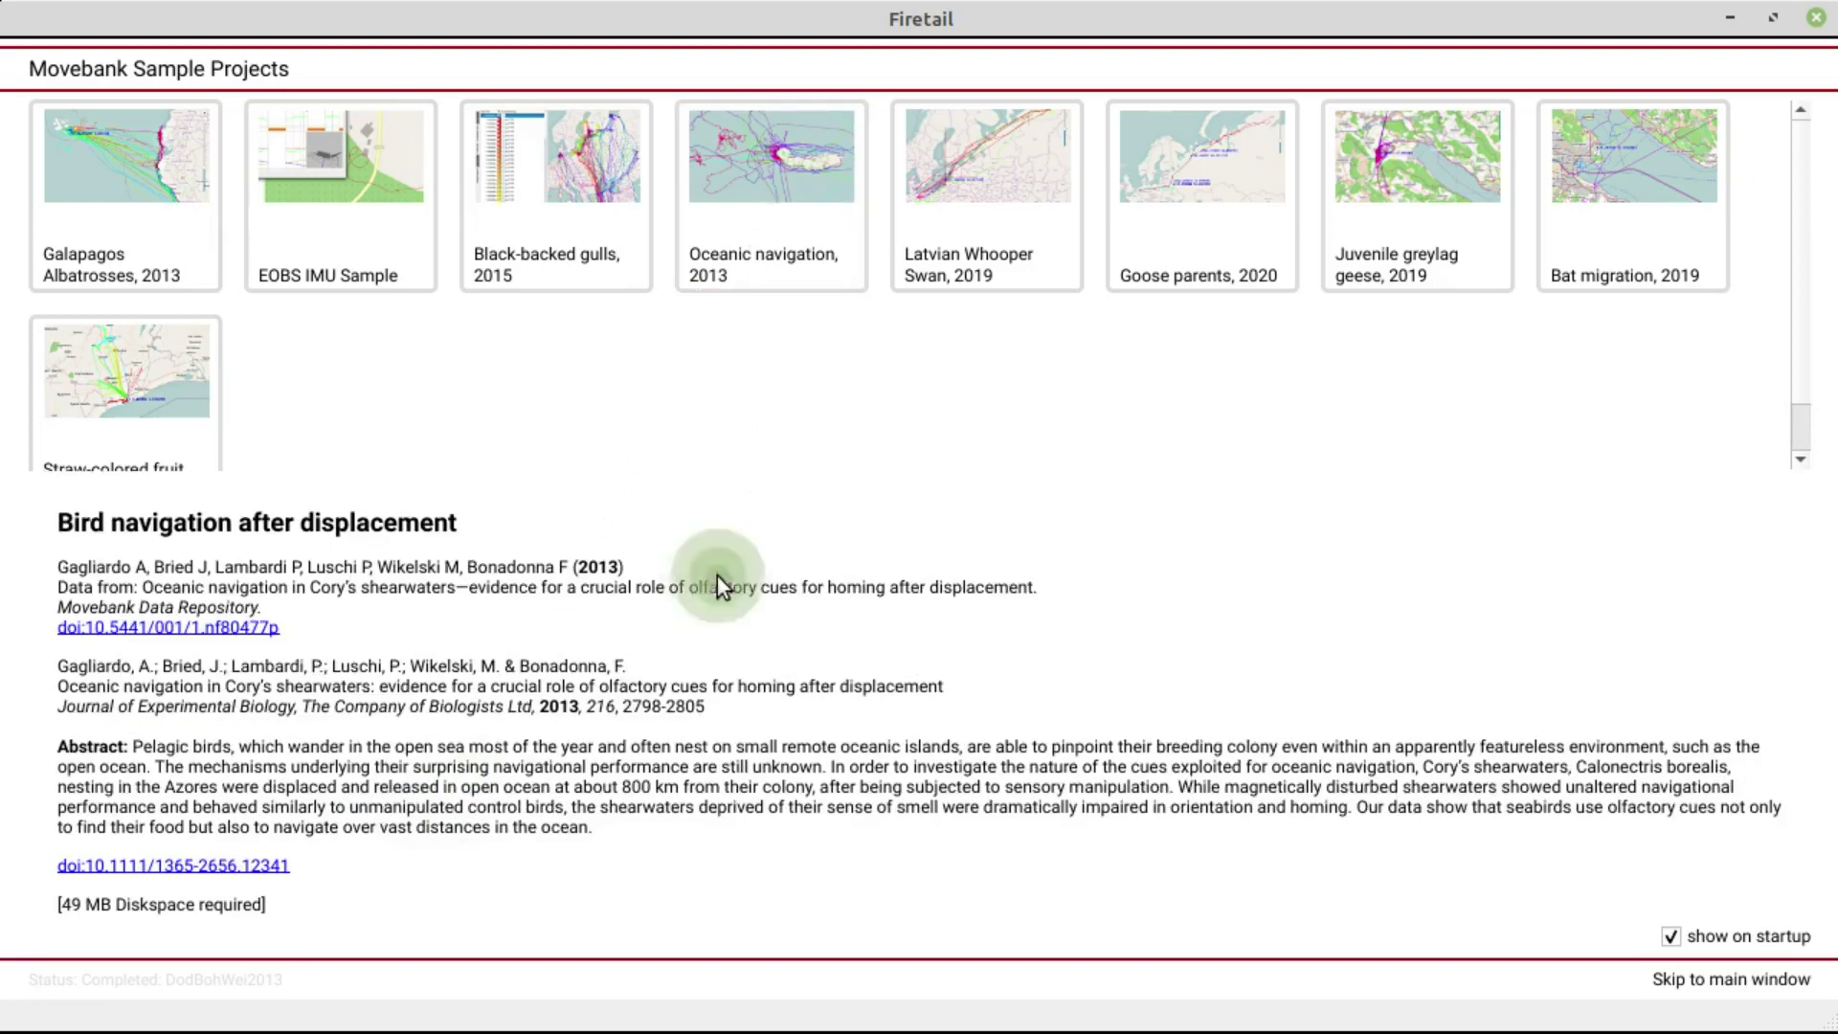
{"action": "left_click", "coordinate": [711, 698]}
{"action": "left_click", "coordinate": [691, 834]}
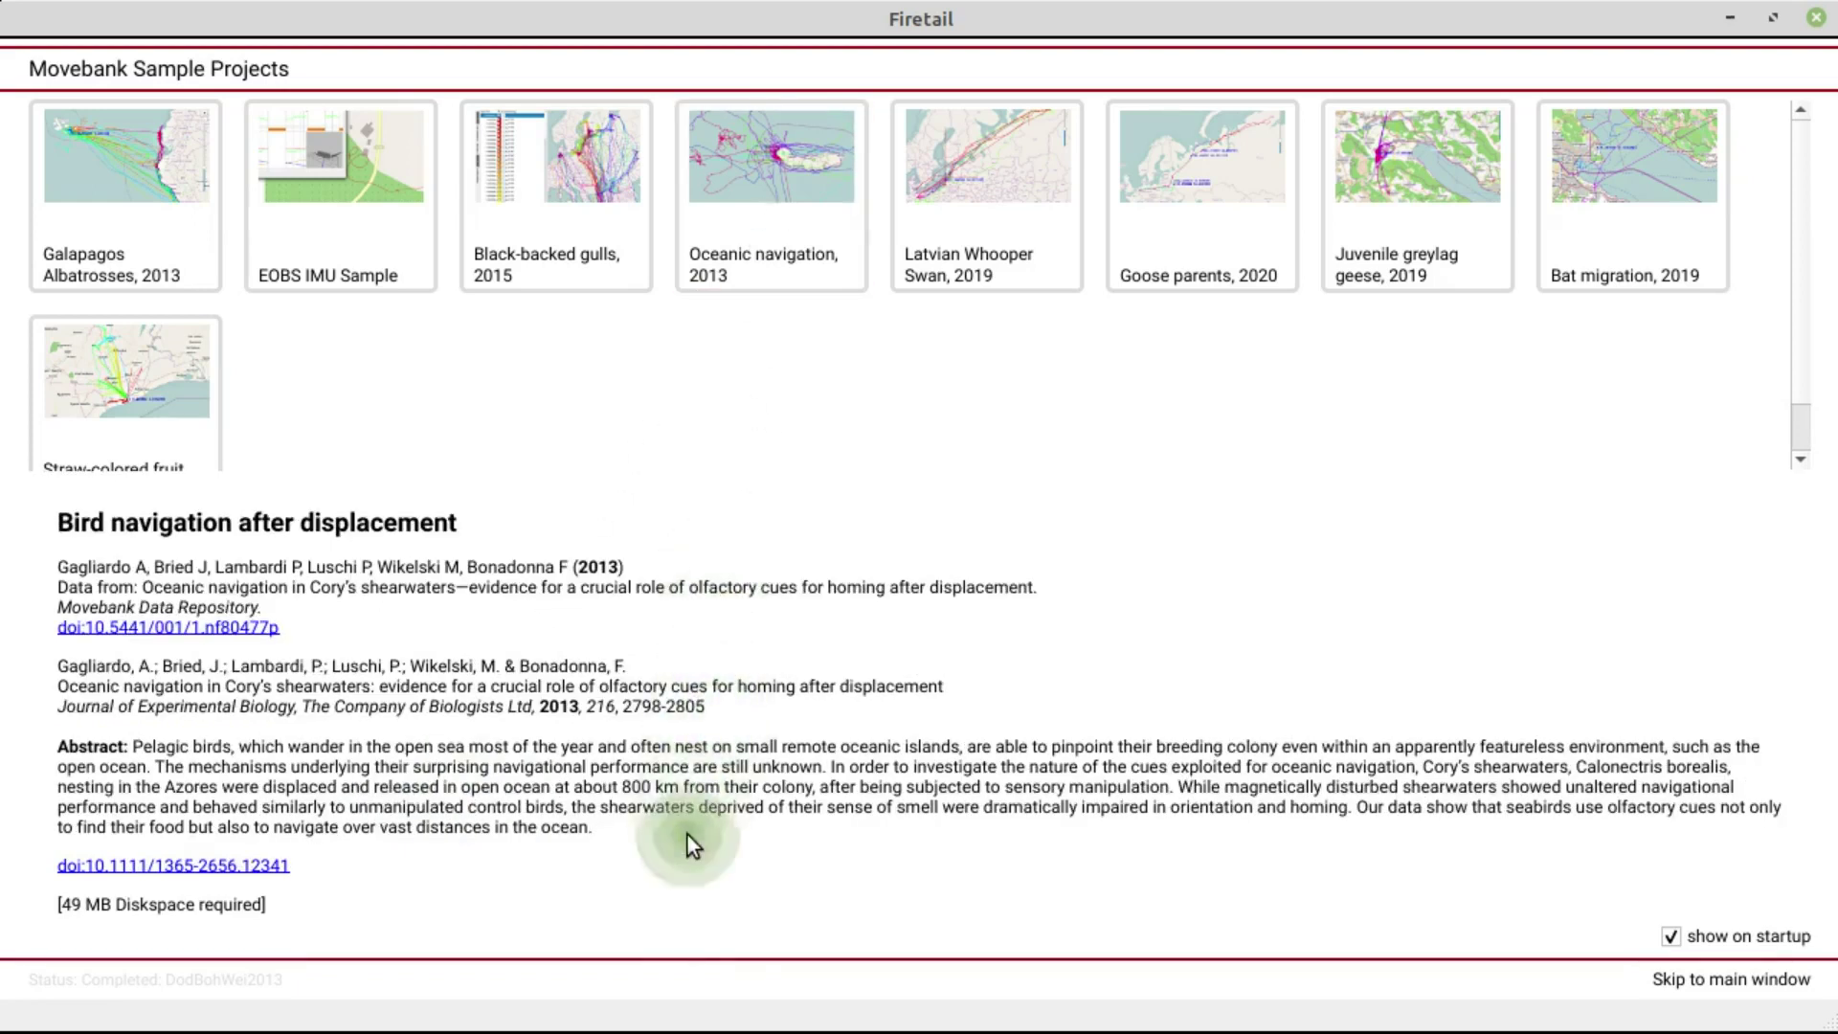
{"action": "left_click", "coordinate": [172, 628]}
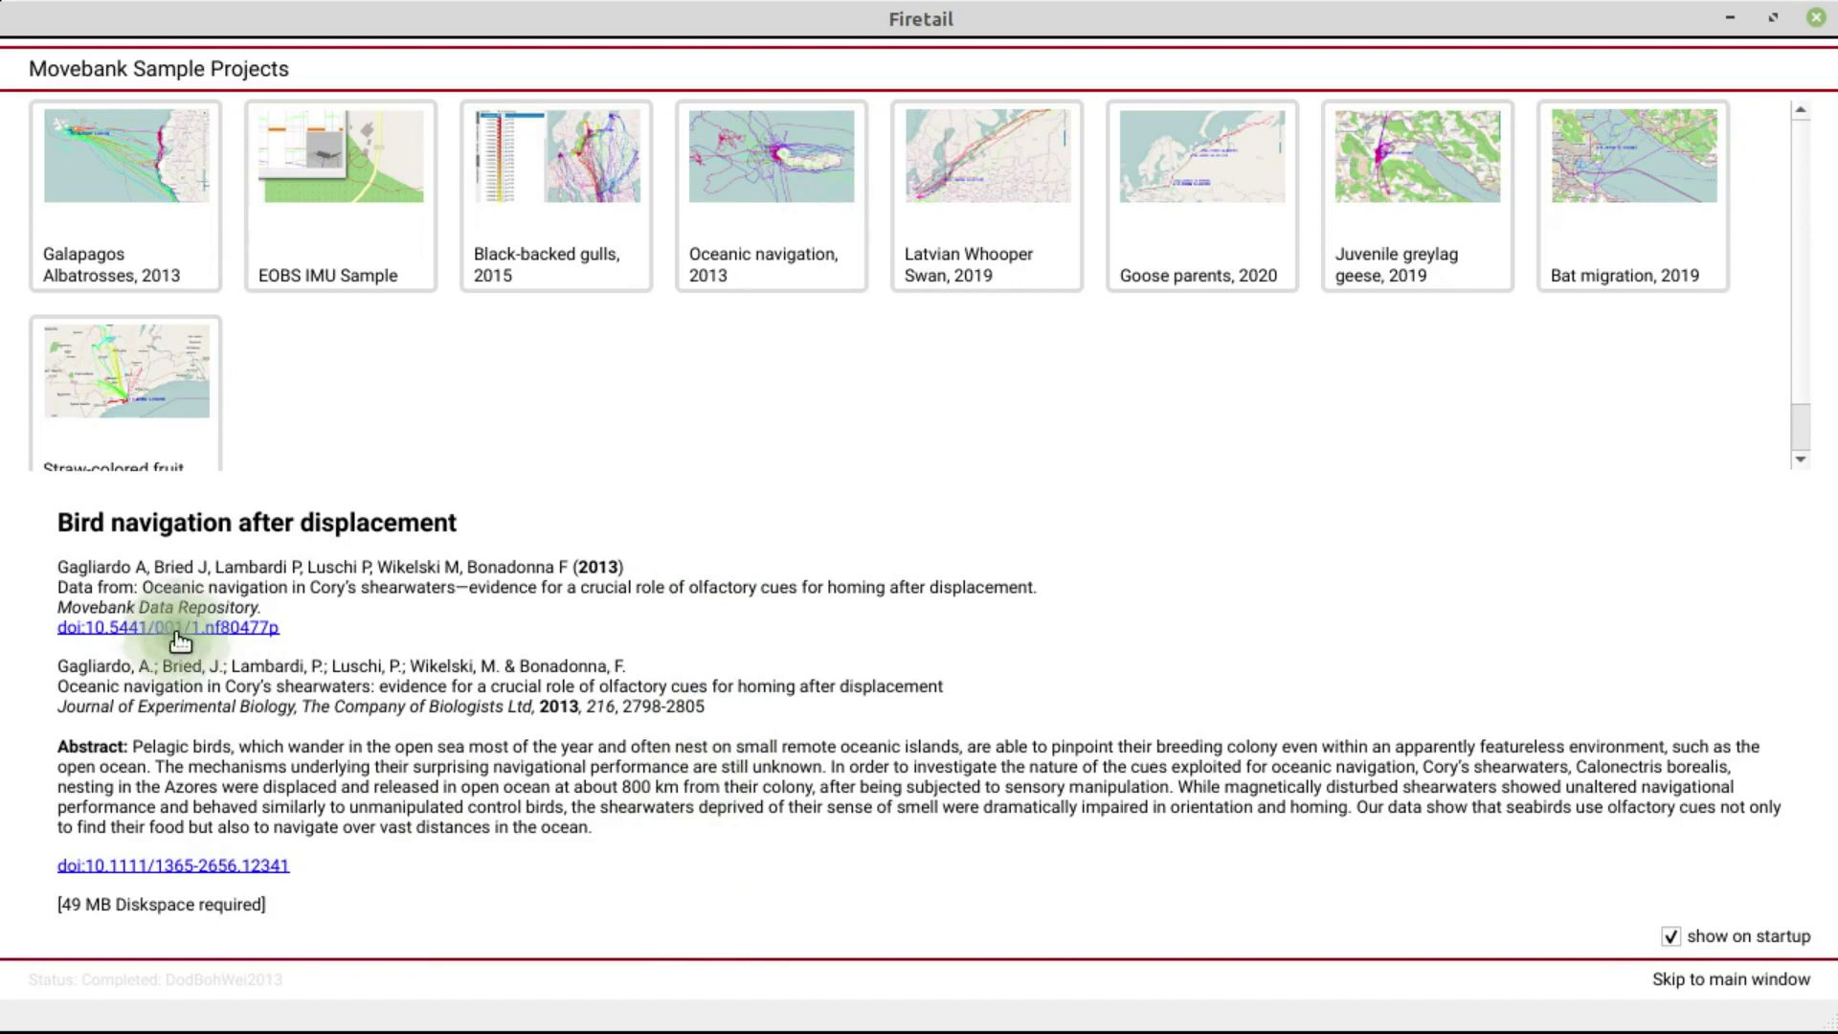
{"action": "left_click_drag", "start_coordinate": [1491, 352], "coordinate": [1143, 87]}
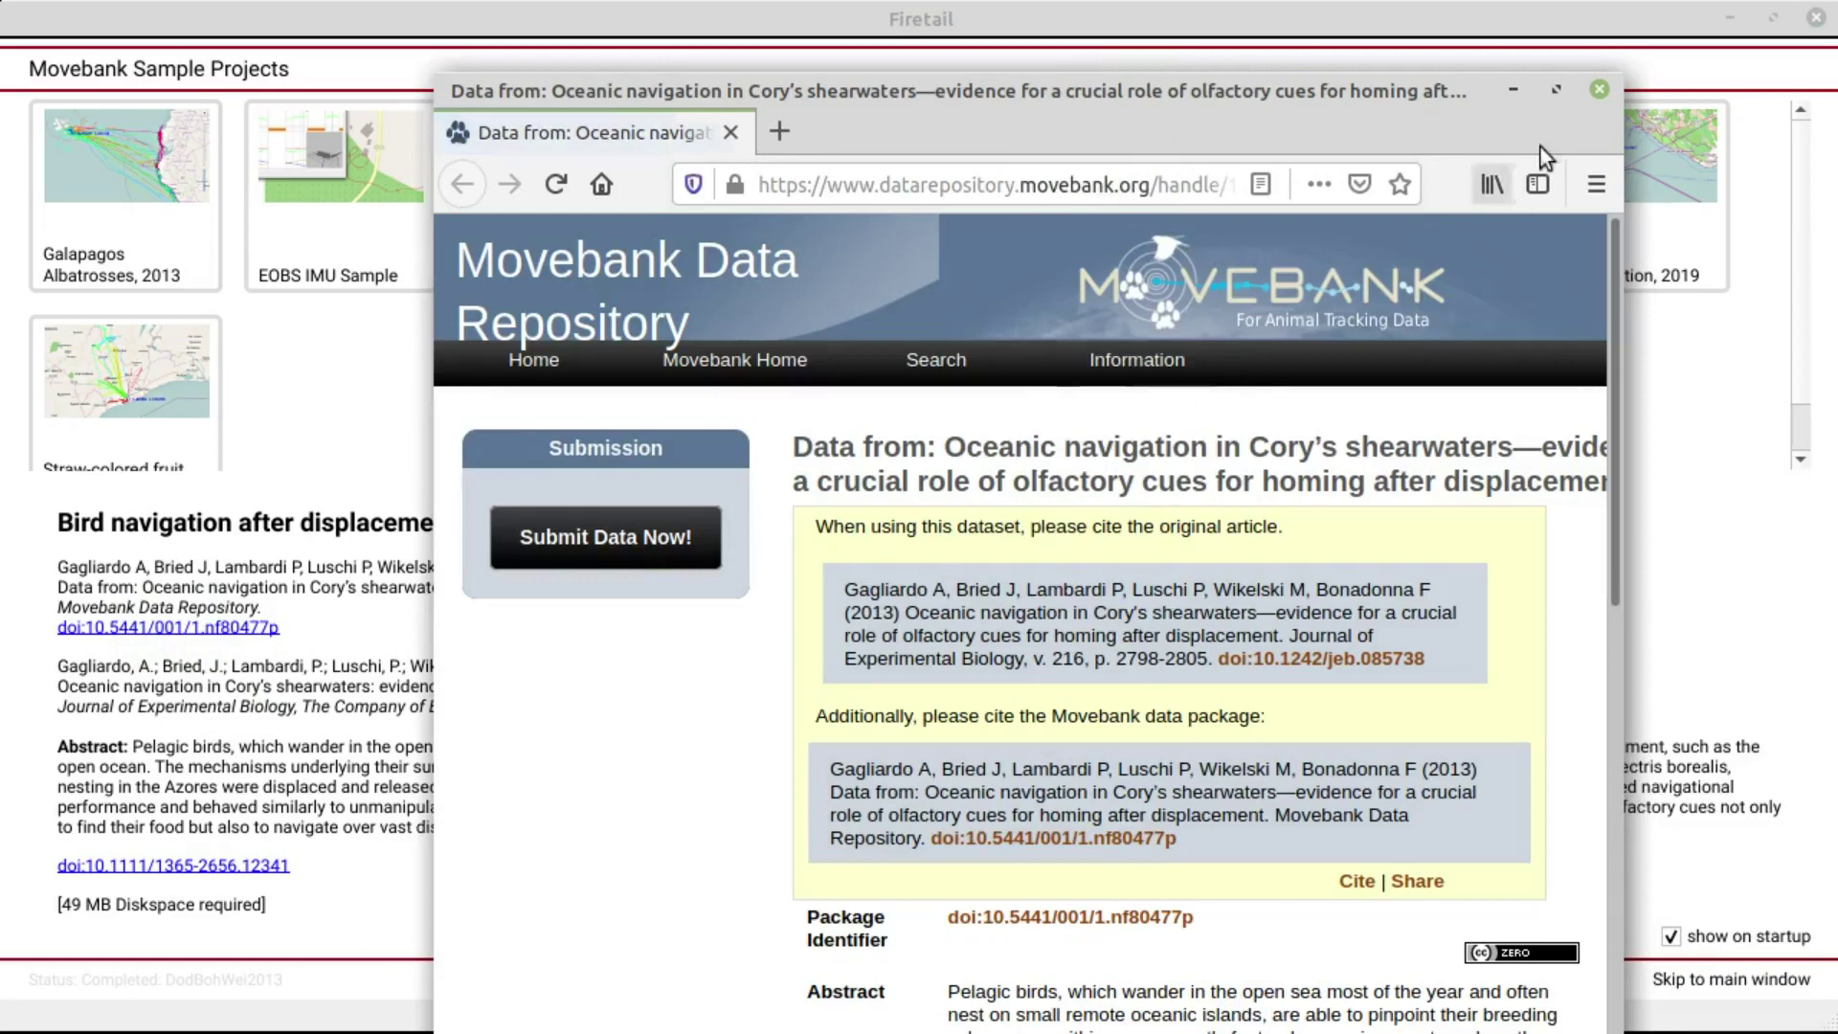
{"action": "left_click", "coordinate": [1600, 89]}
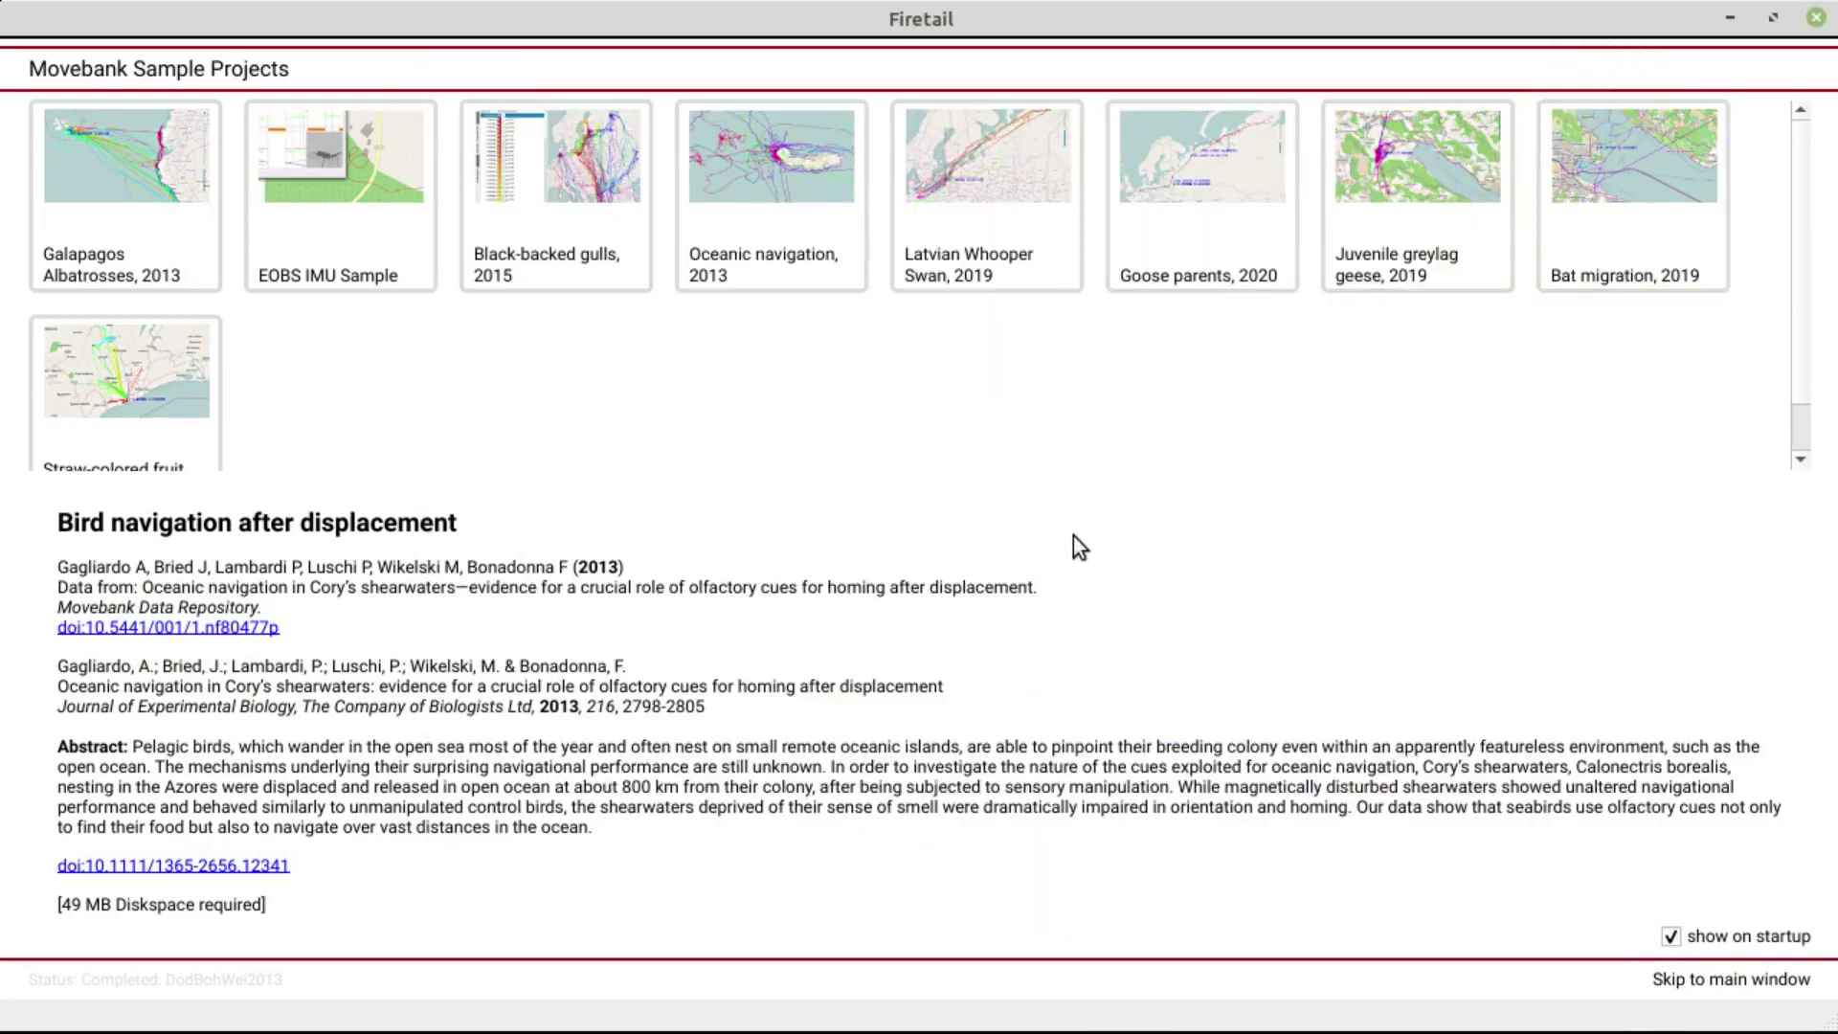
- Open the Galapagos Albatrosses, 2013 sample project and bring the Galápagos end of its tracks into the map view
{"action": "left_click", "coordinate": [115, 210]}
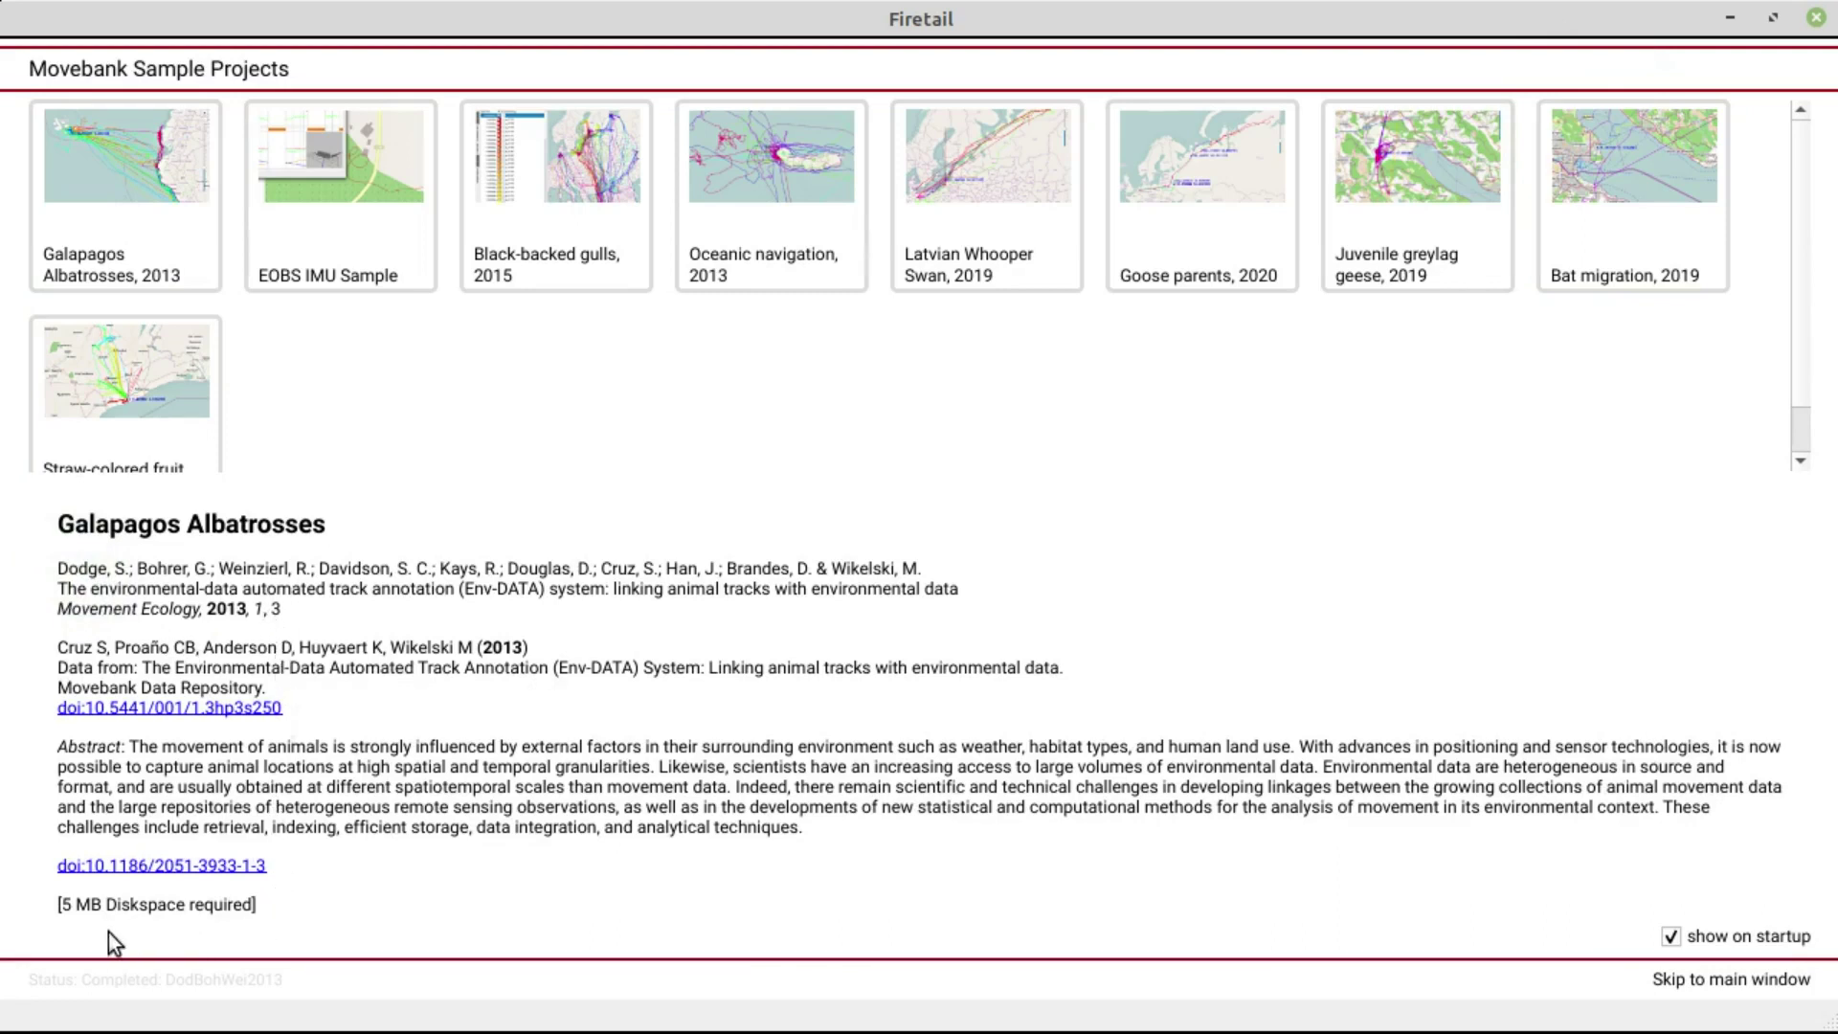
{"action": "left_click", "coordinate": [123, 205]}
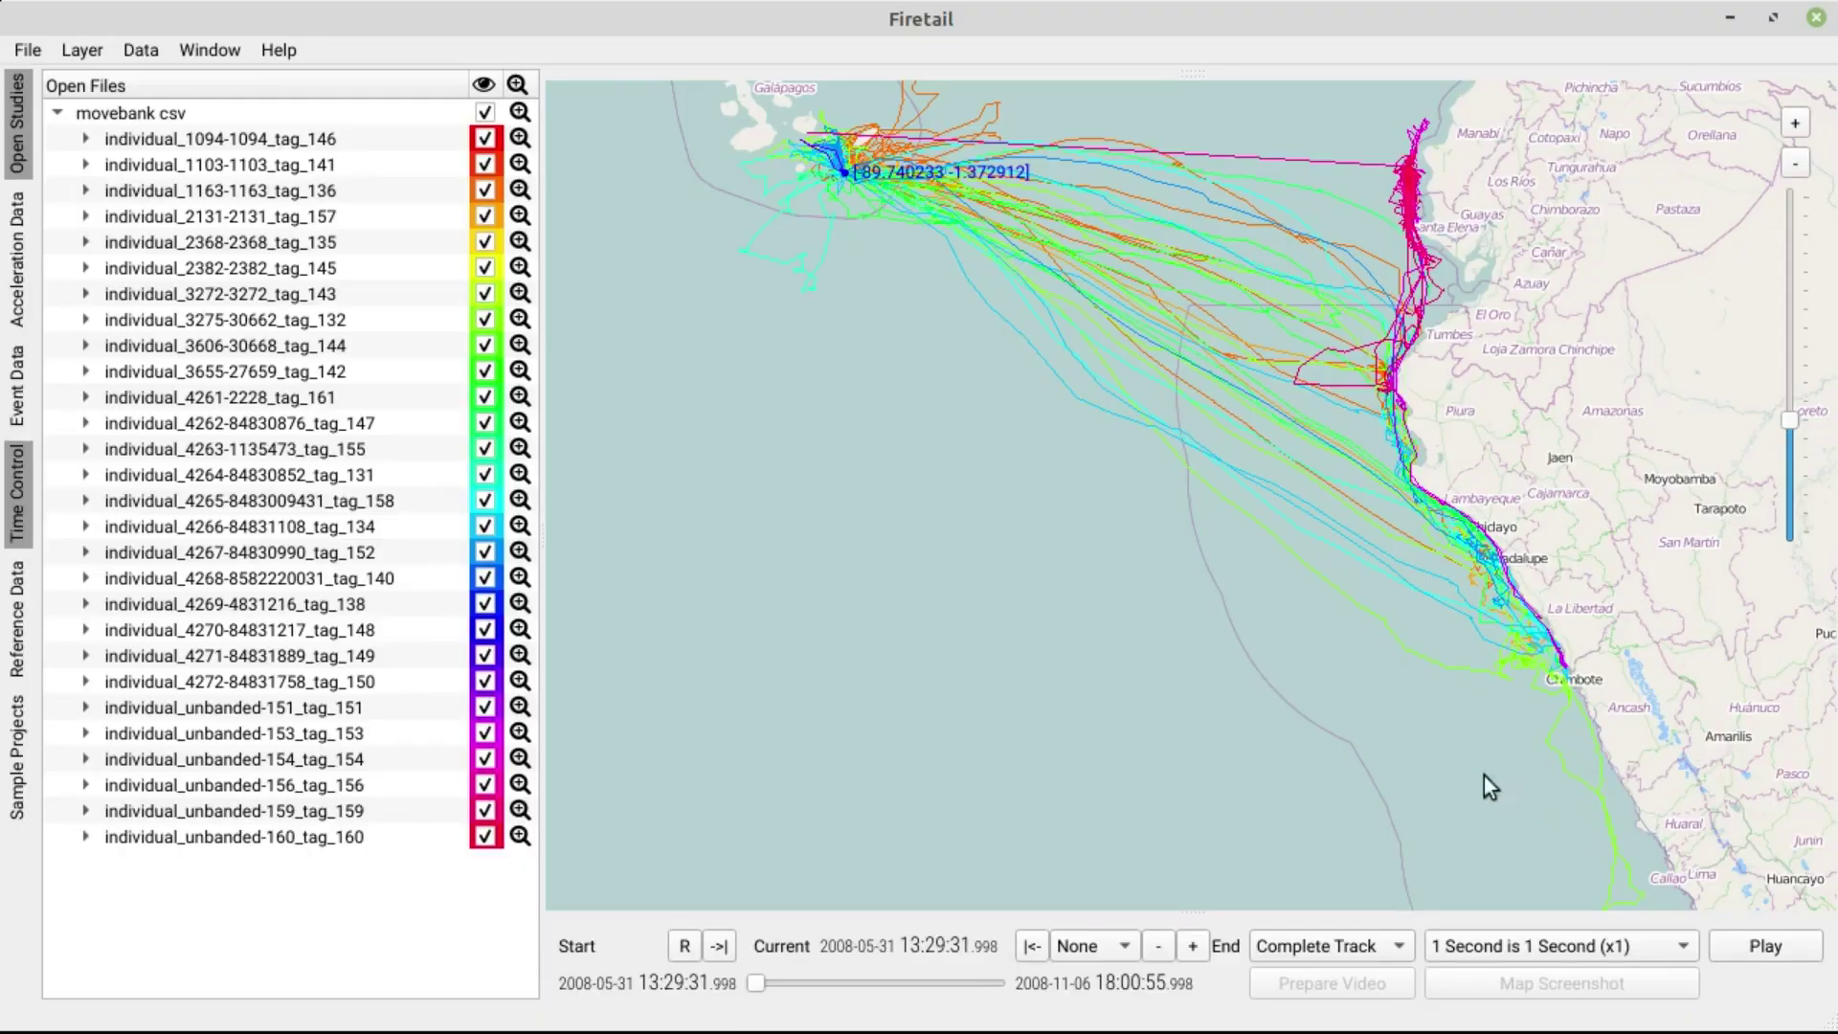
{"action": "left_click_drag", "start_coordinate": [1067, 264], "coordinate": [1032, 506]}
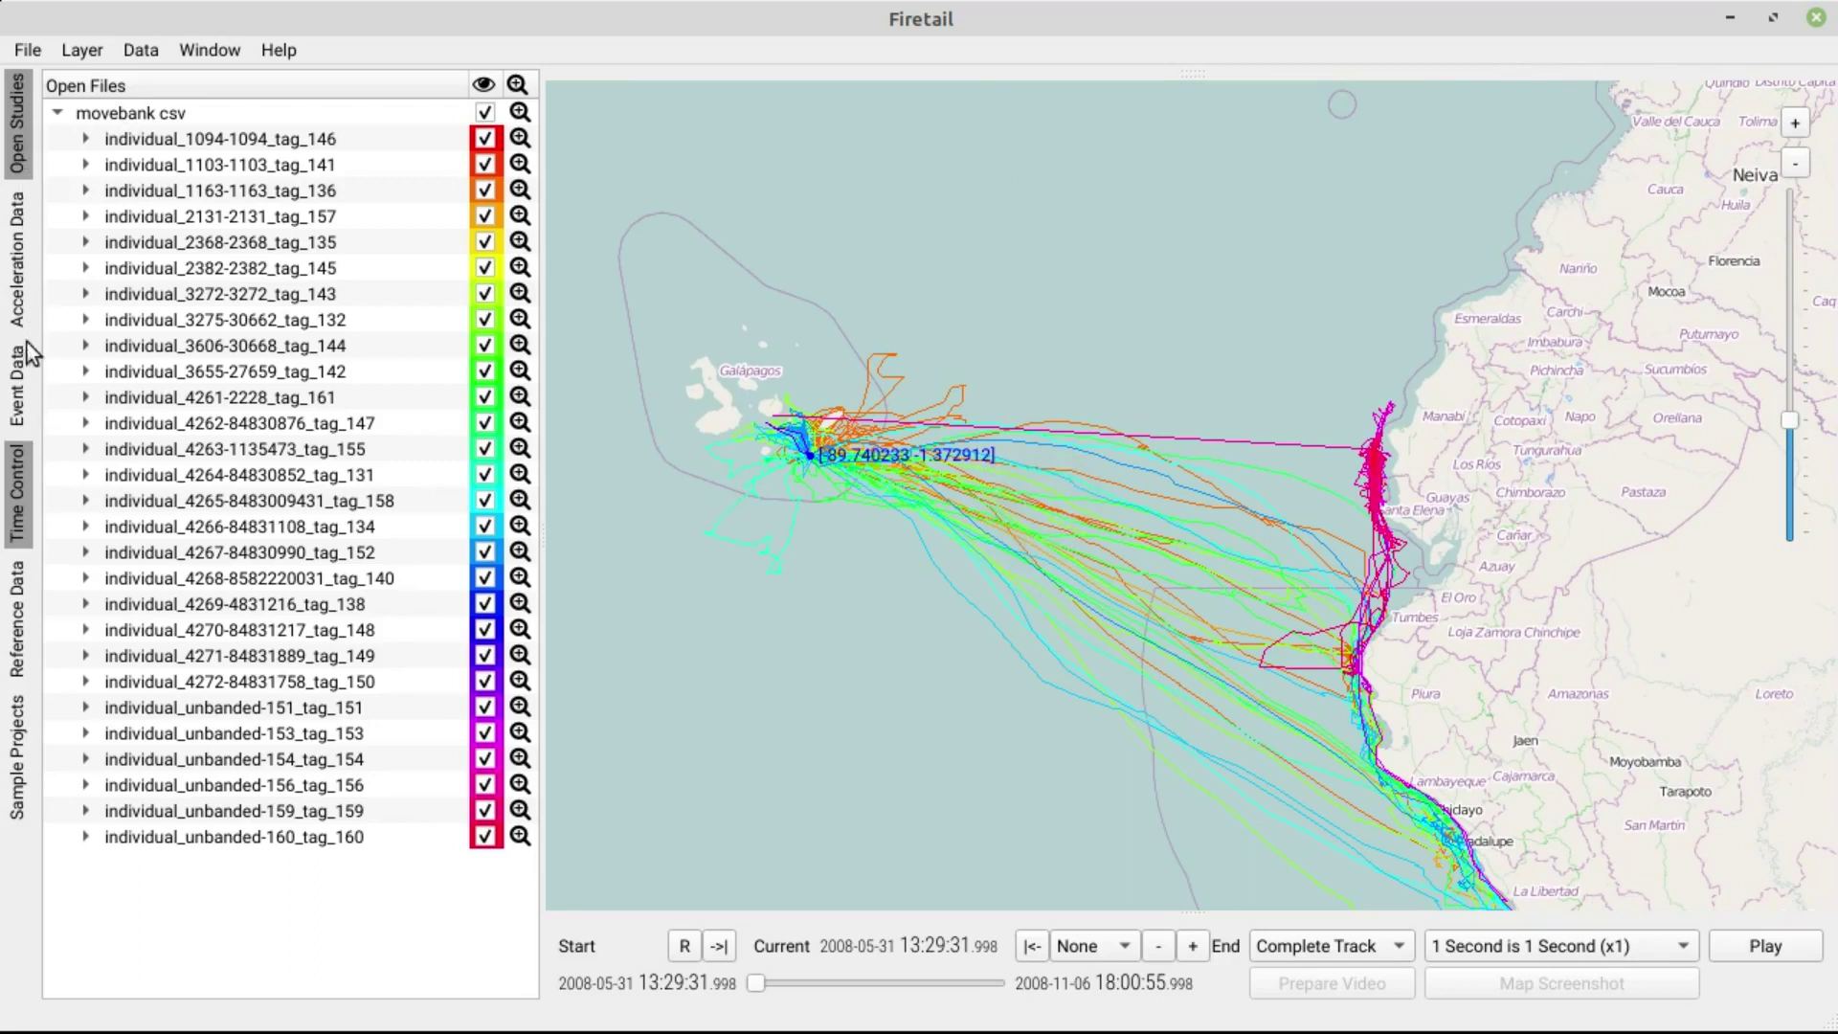
{"action": "left_click", "coordinate": [18, 153]}
{"action": "left_click", "coordinate": [17, 153]}
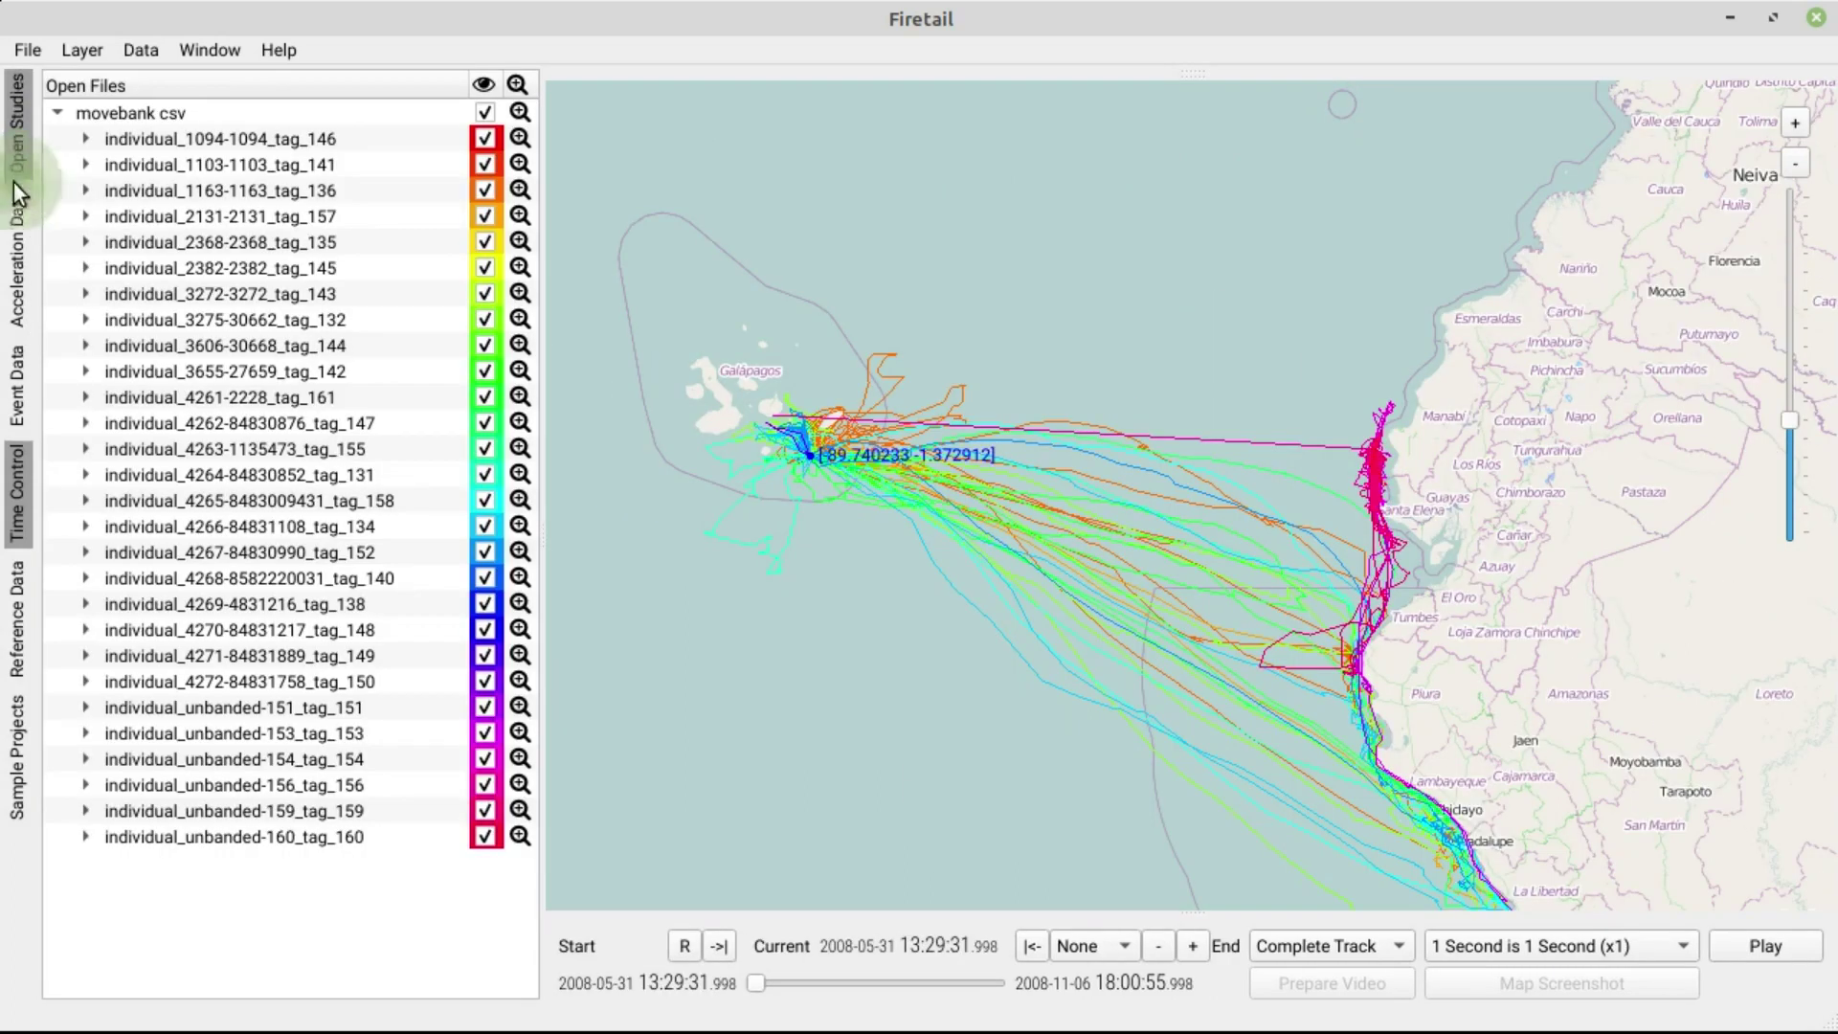
{"action": "left_click", "coordinate": [17, 251]}
{"action": "left_click", "coordinate": [17, 251]}
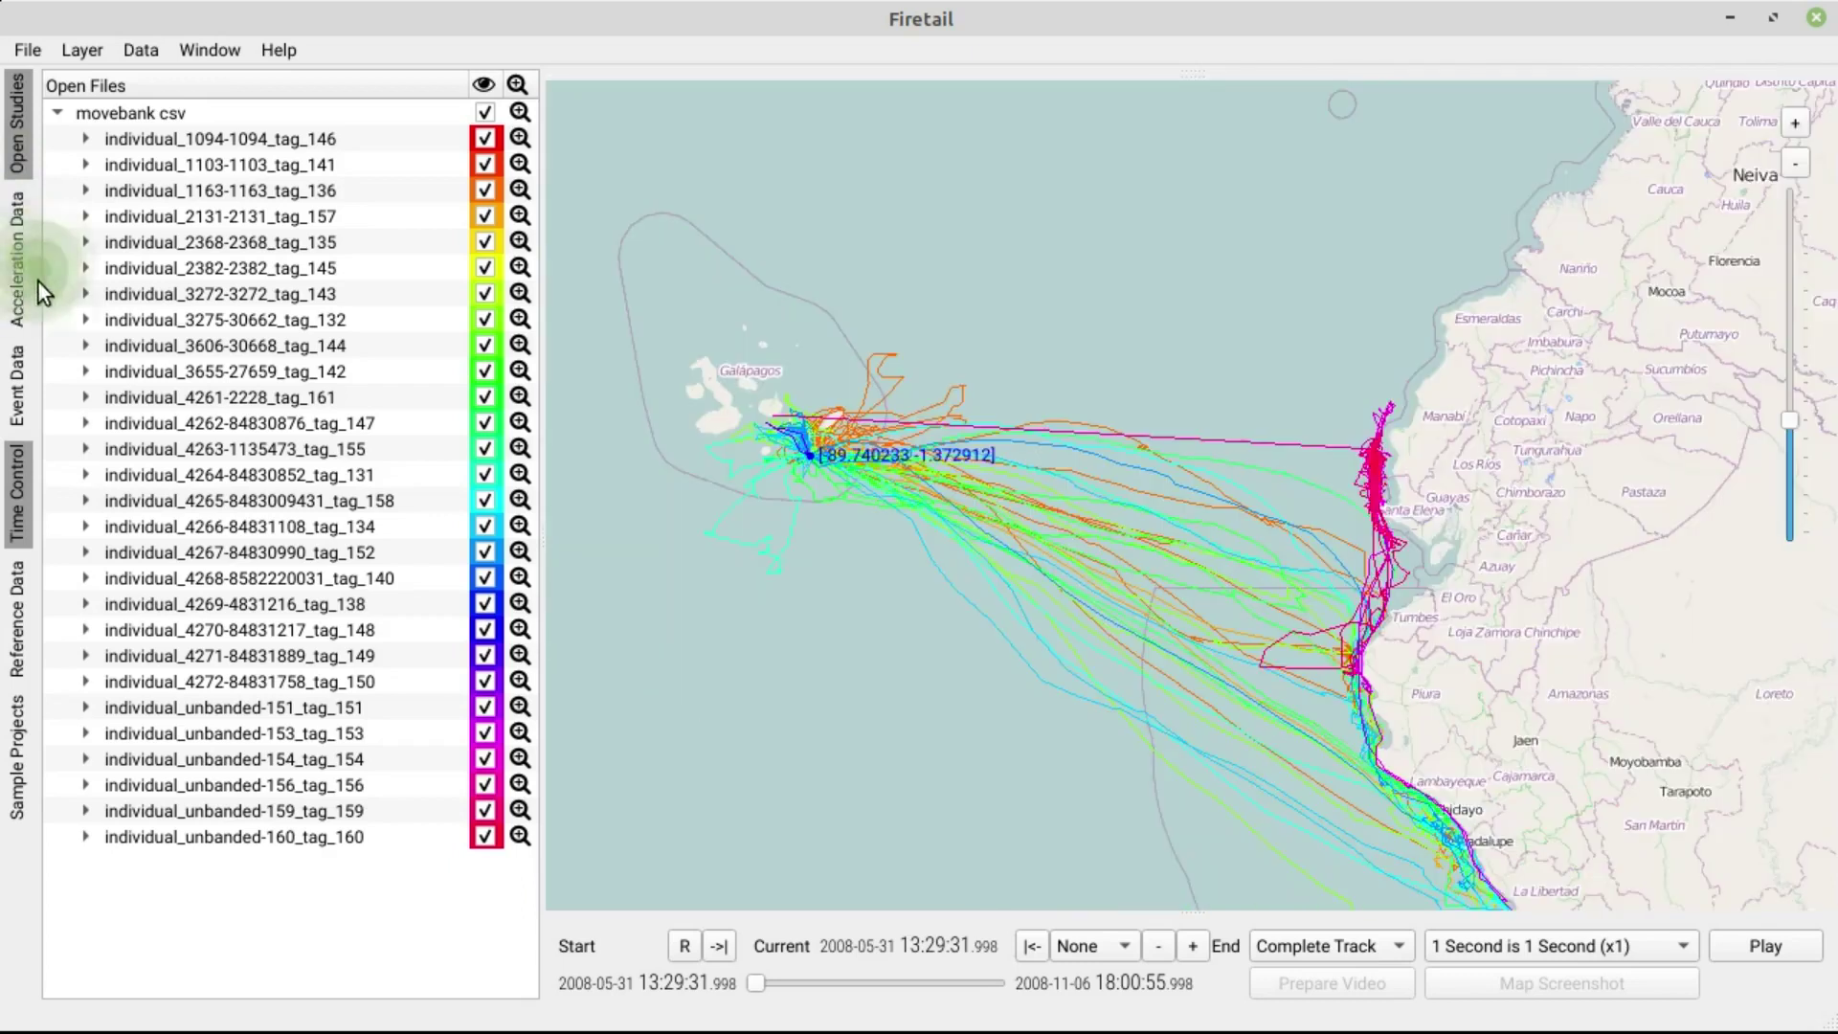
{"action": "left_click", "coordinate": [17, 406]}
{"action": "left_click", "coordinate": [17, 409]}
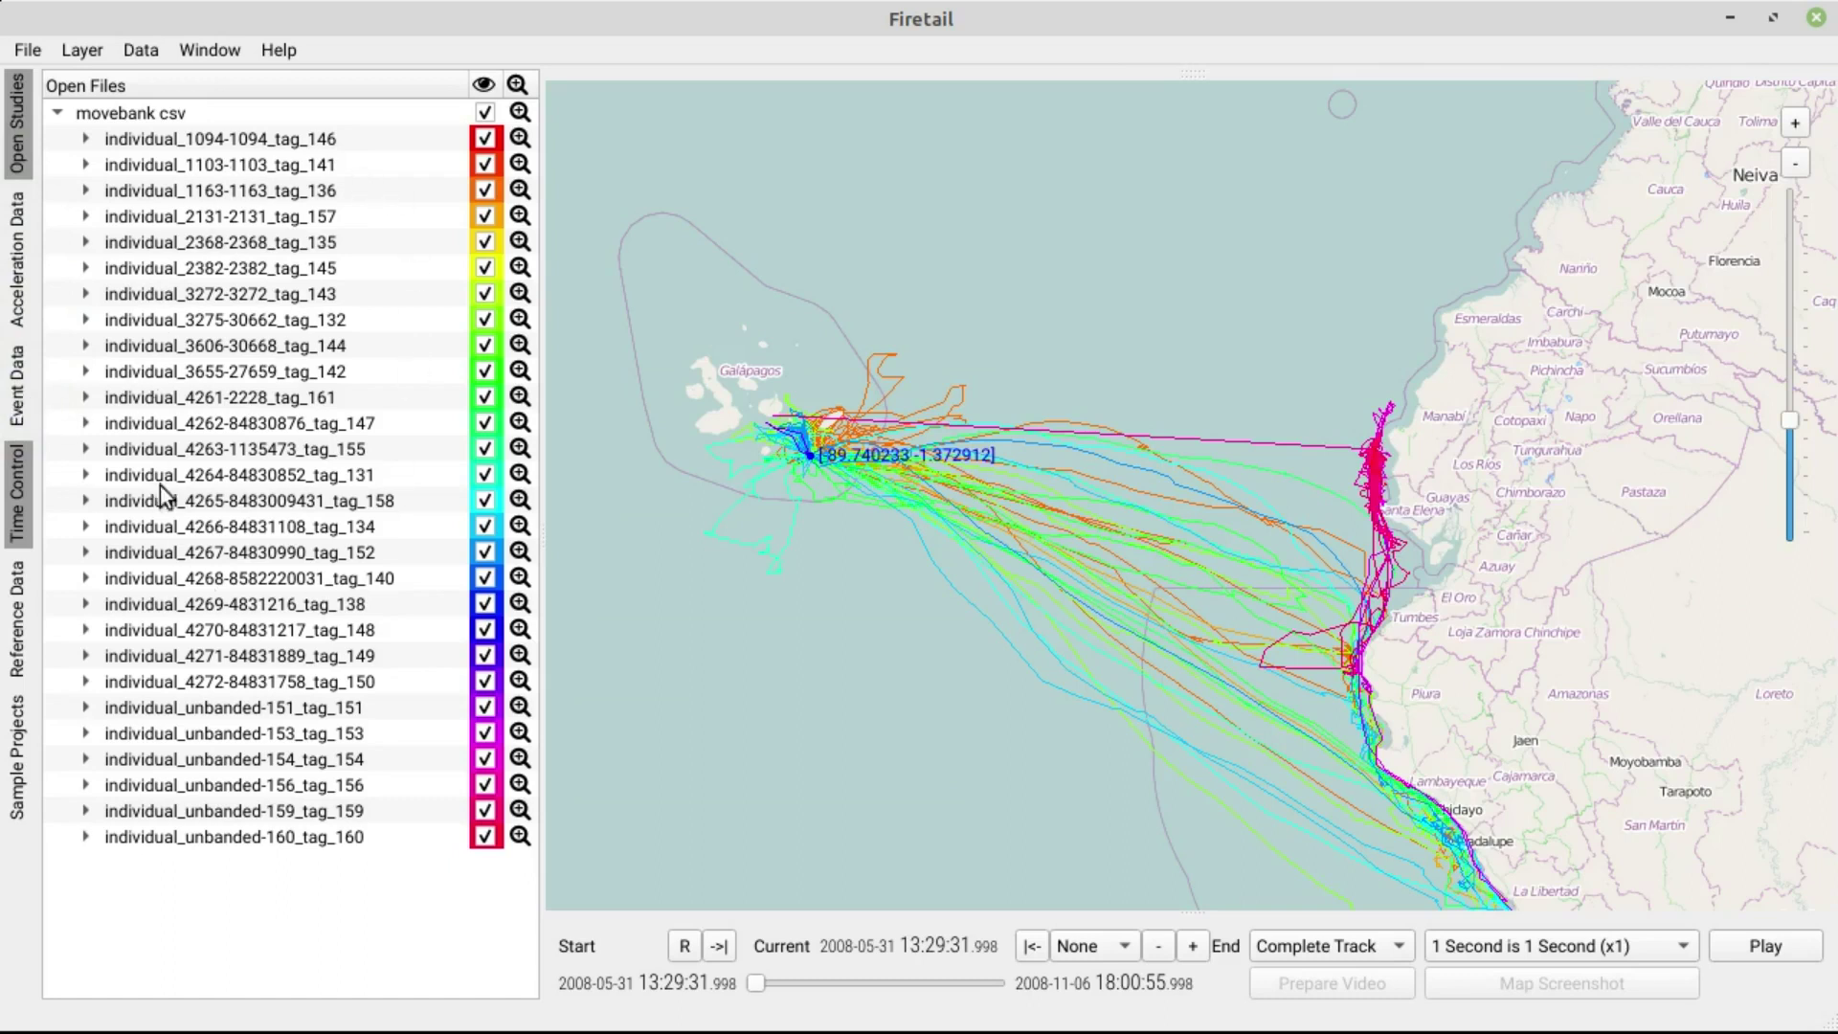
- Inspect the GPS data entries under individual_1094-1094_tag_146 and individual_1103-1103_tag_141, and collapse both individuals again
{"action": "left_click", "coordinate": [87, 142]}
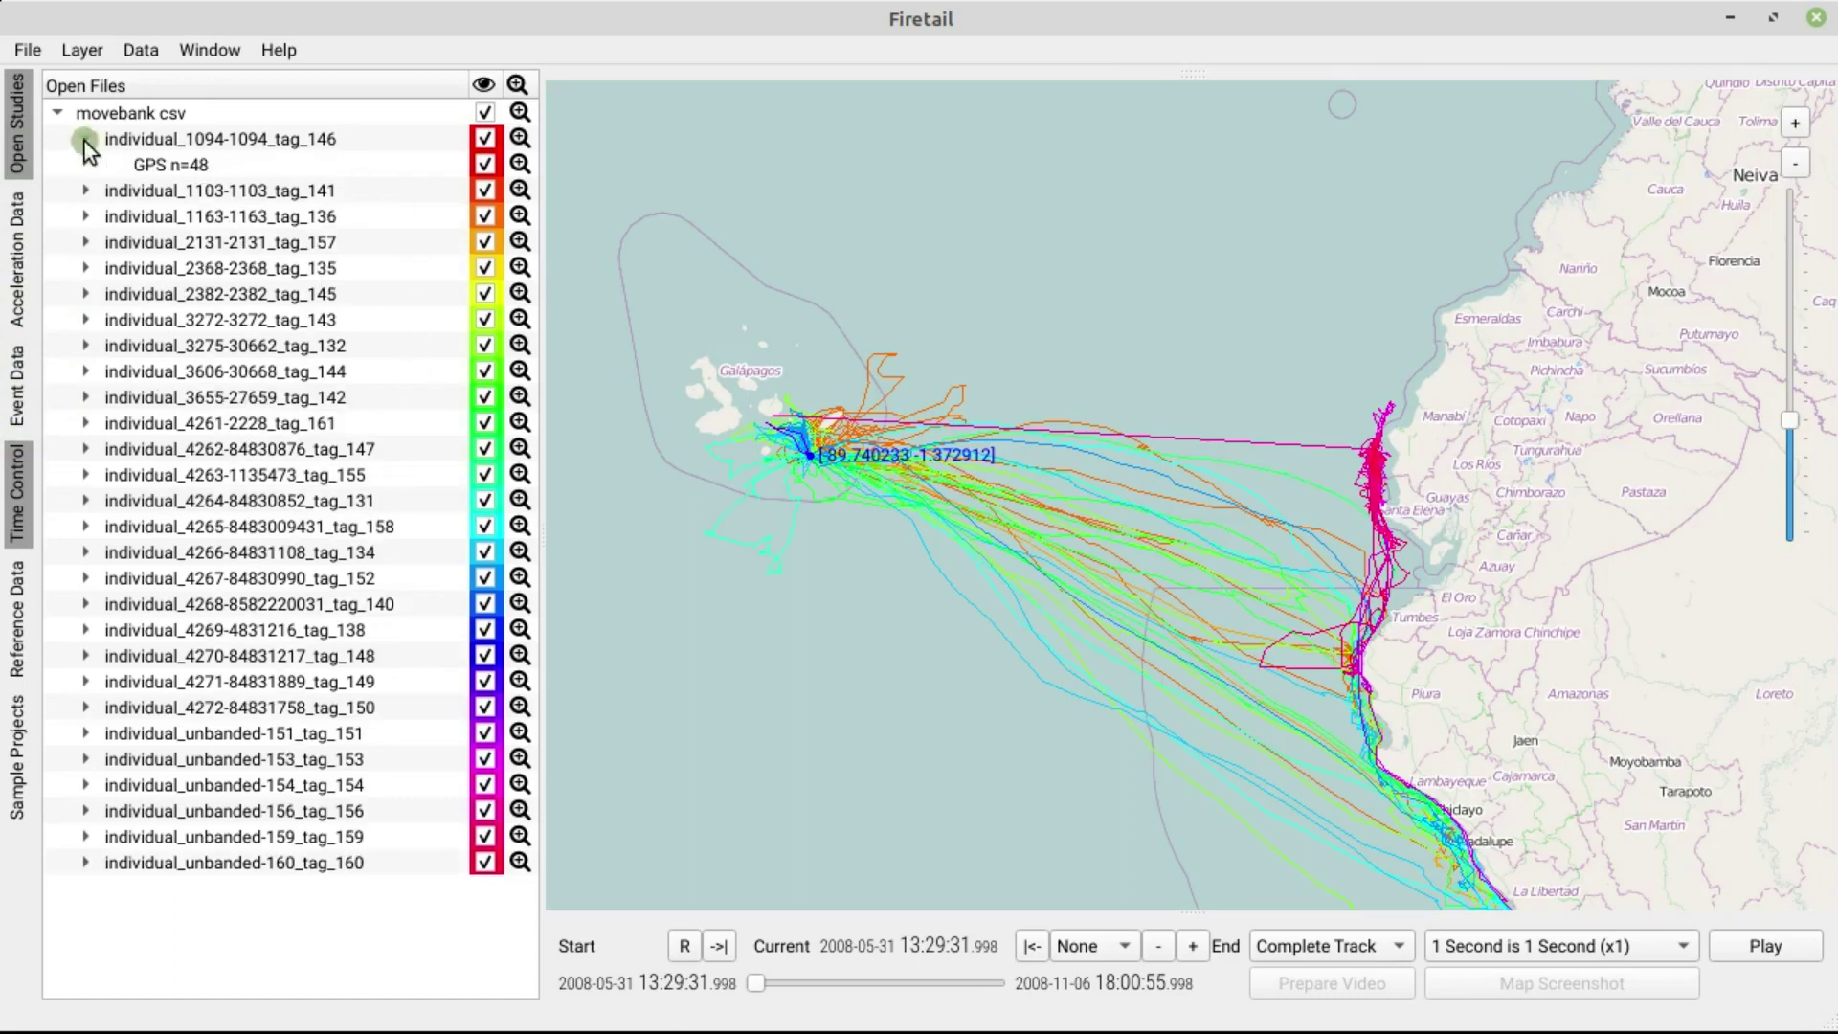
{"action": "left_click", "coordinate": [86, 191]}
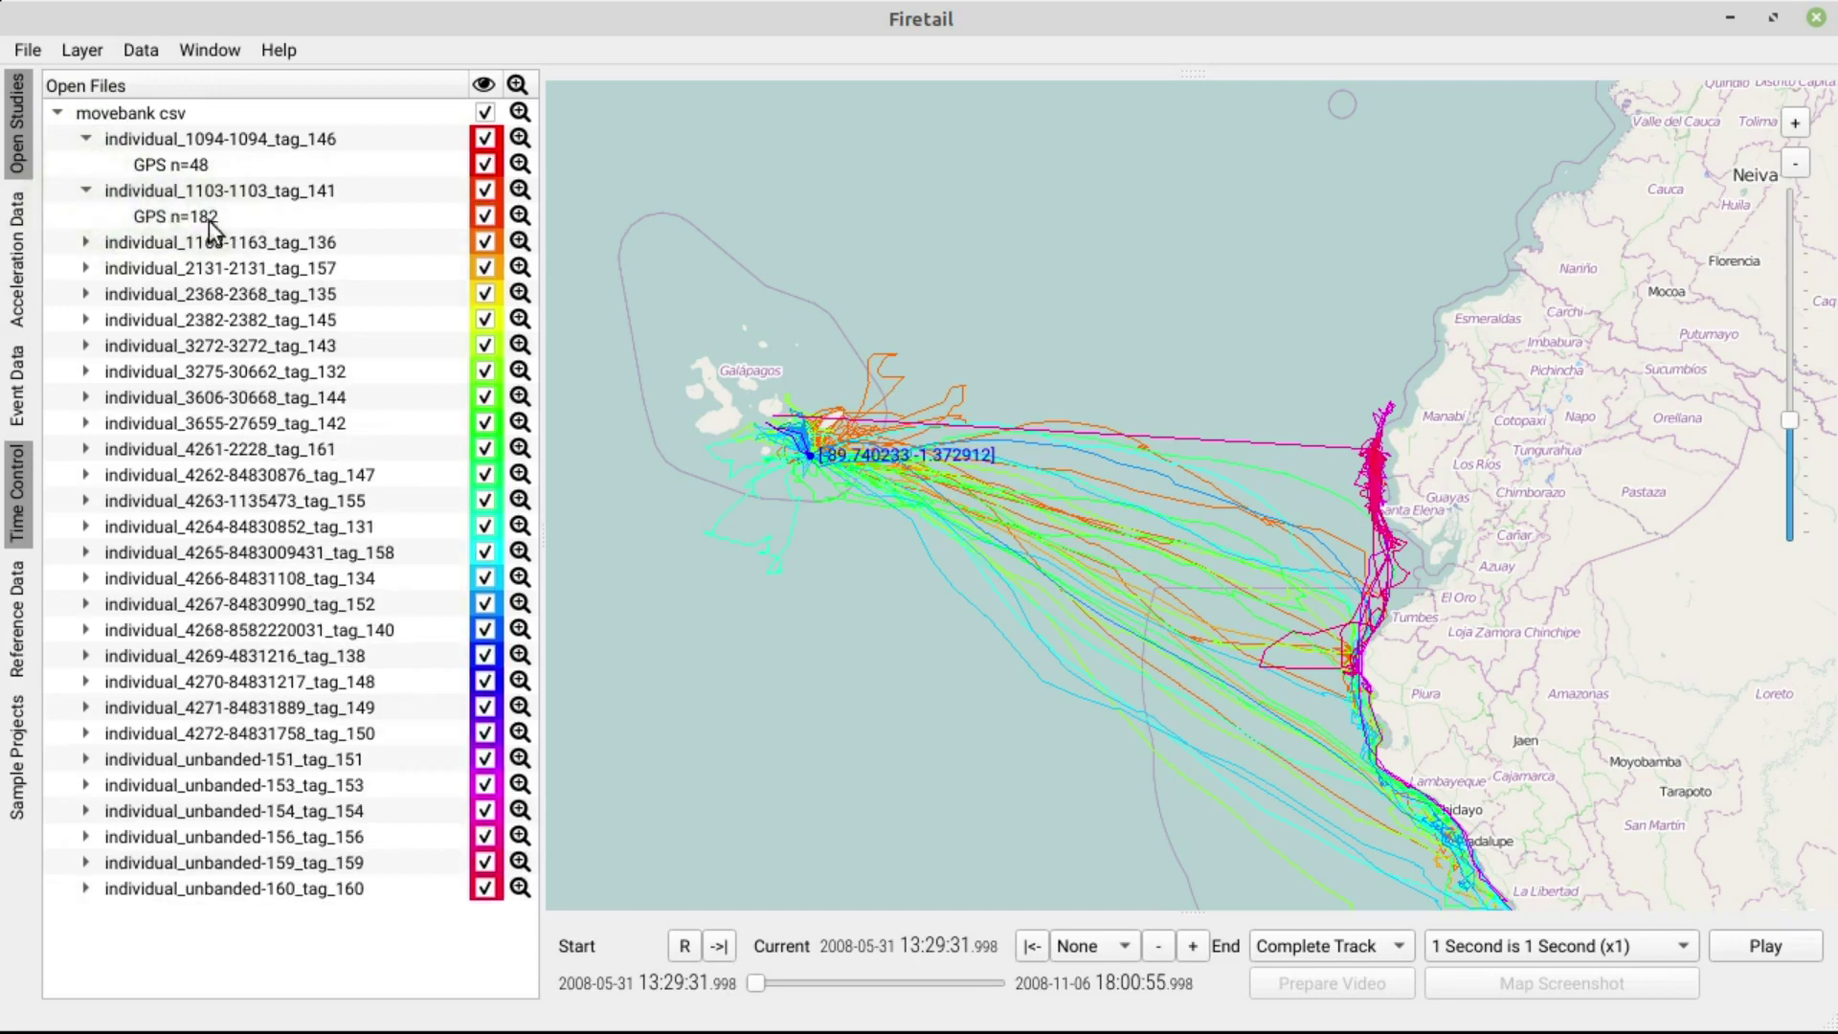
{"action": "left_click", "coordinate": [87, 139]}
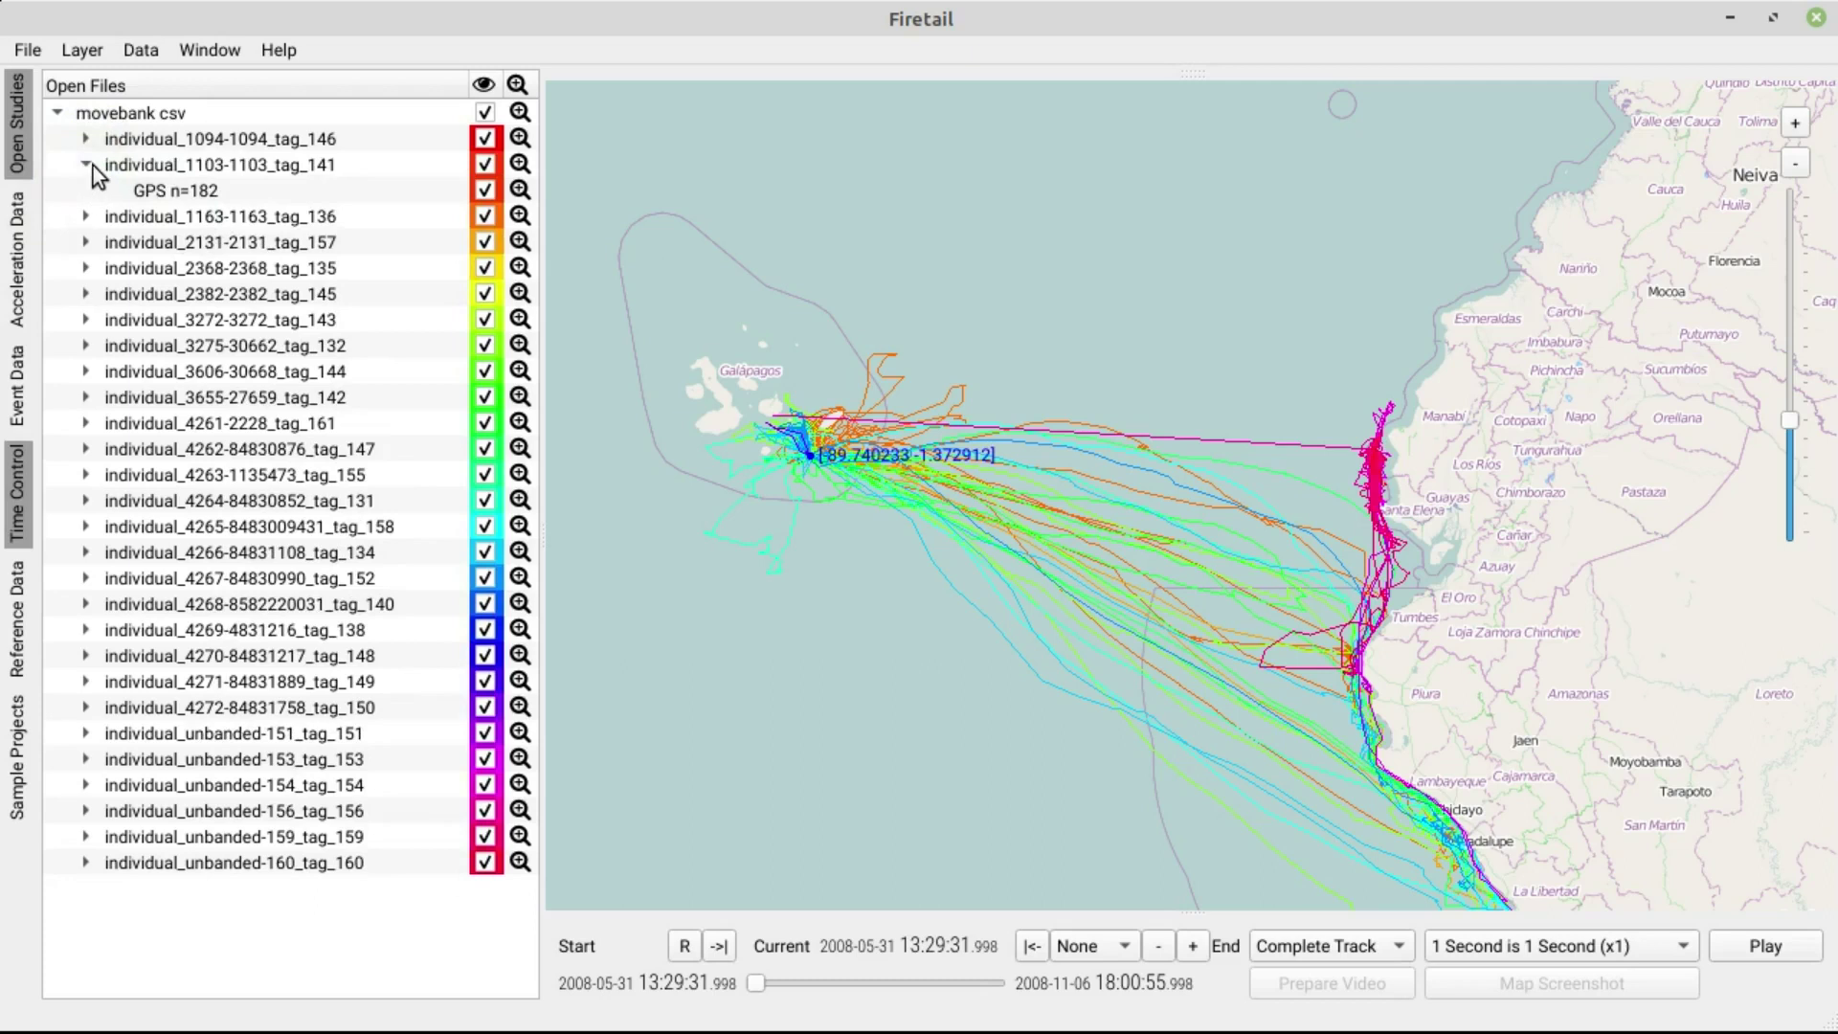
{"action": "left_click", "coordinate": [86, 165]}
- Toggle the visibility of the tag_141, tag_146, tag_156 and tag_154 tracks off and back on
{"action": "left_click", "coordinate": [389, 167]}
{"action": "left_click", "coordinate": [488, 165]}
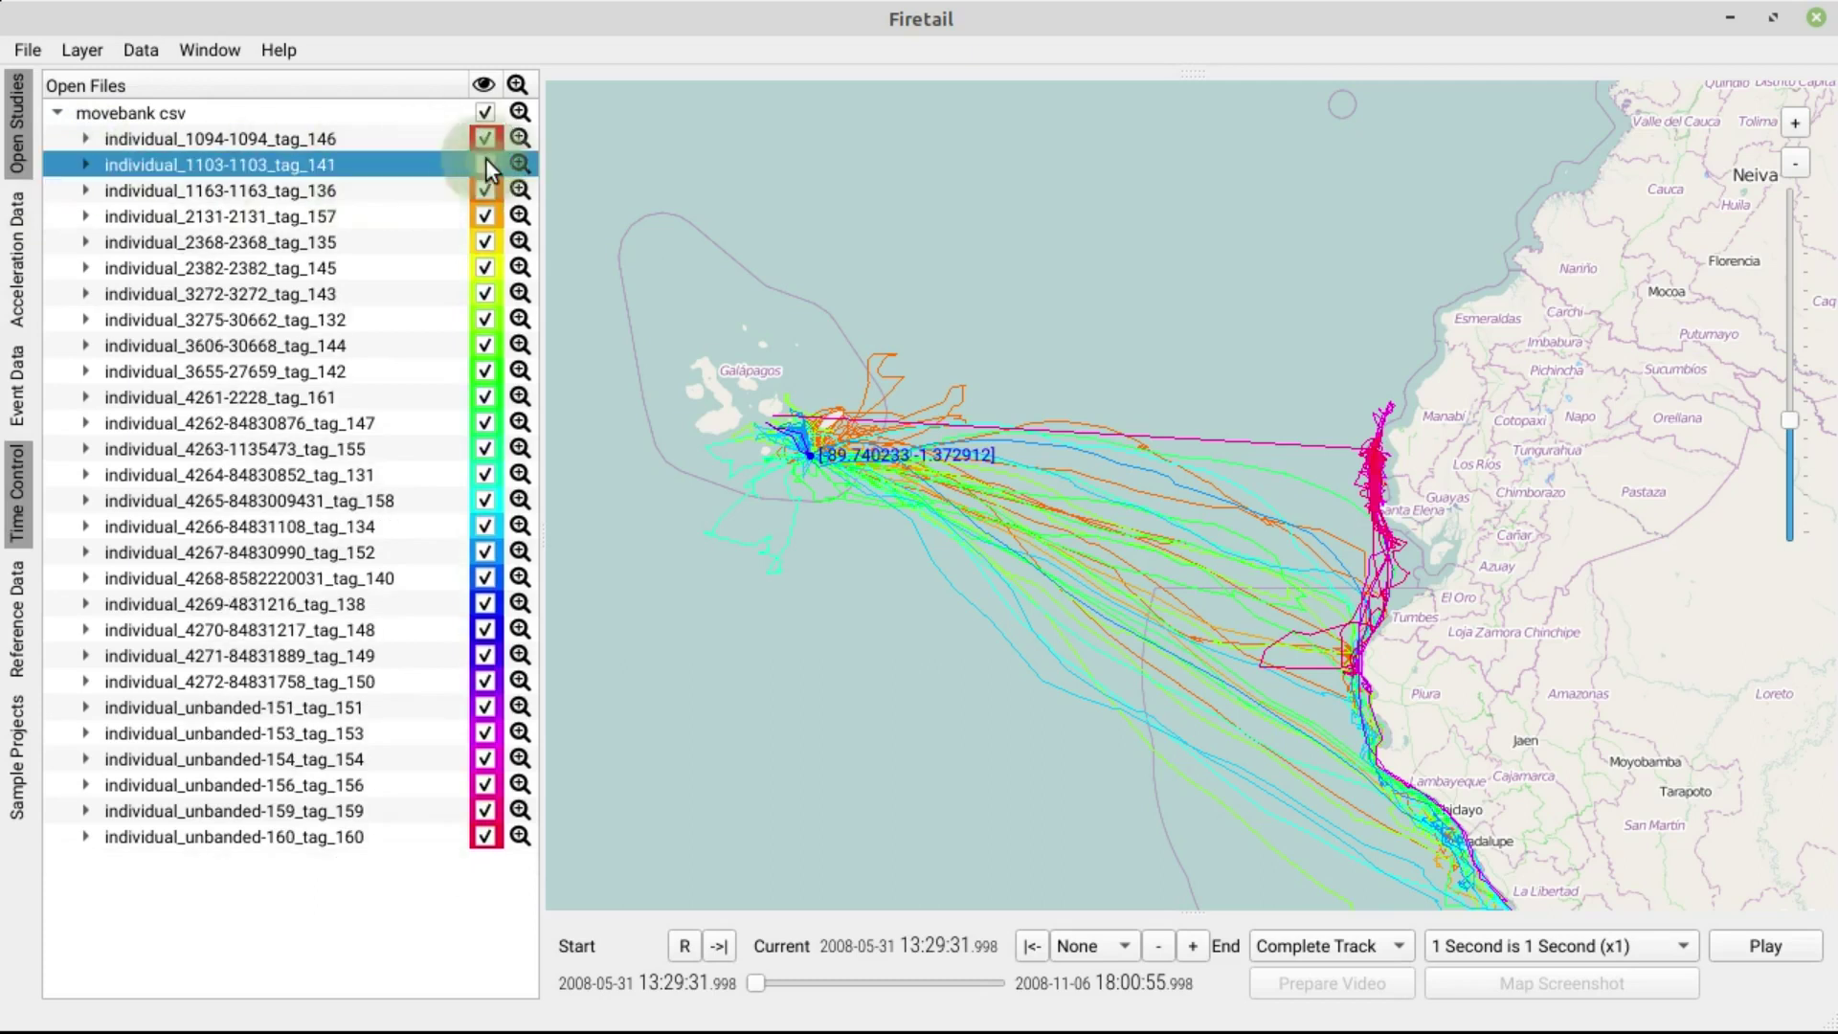
{"action": "left_click", "coordinate": [487, 143]}
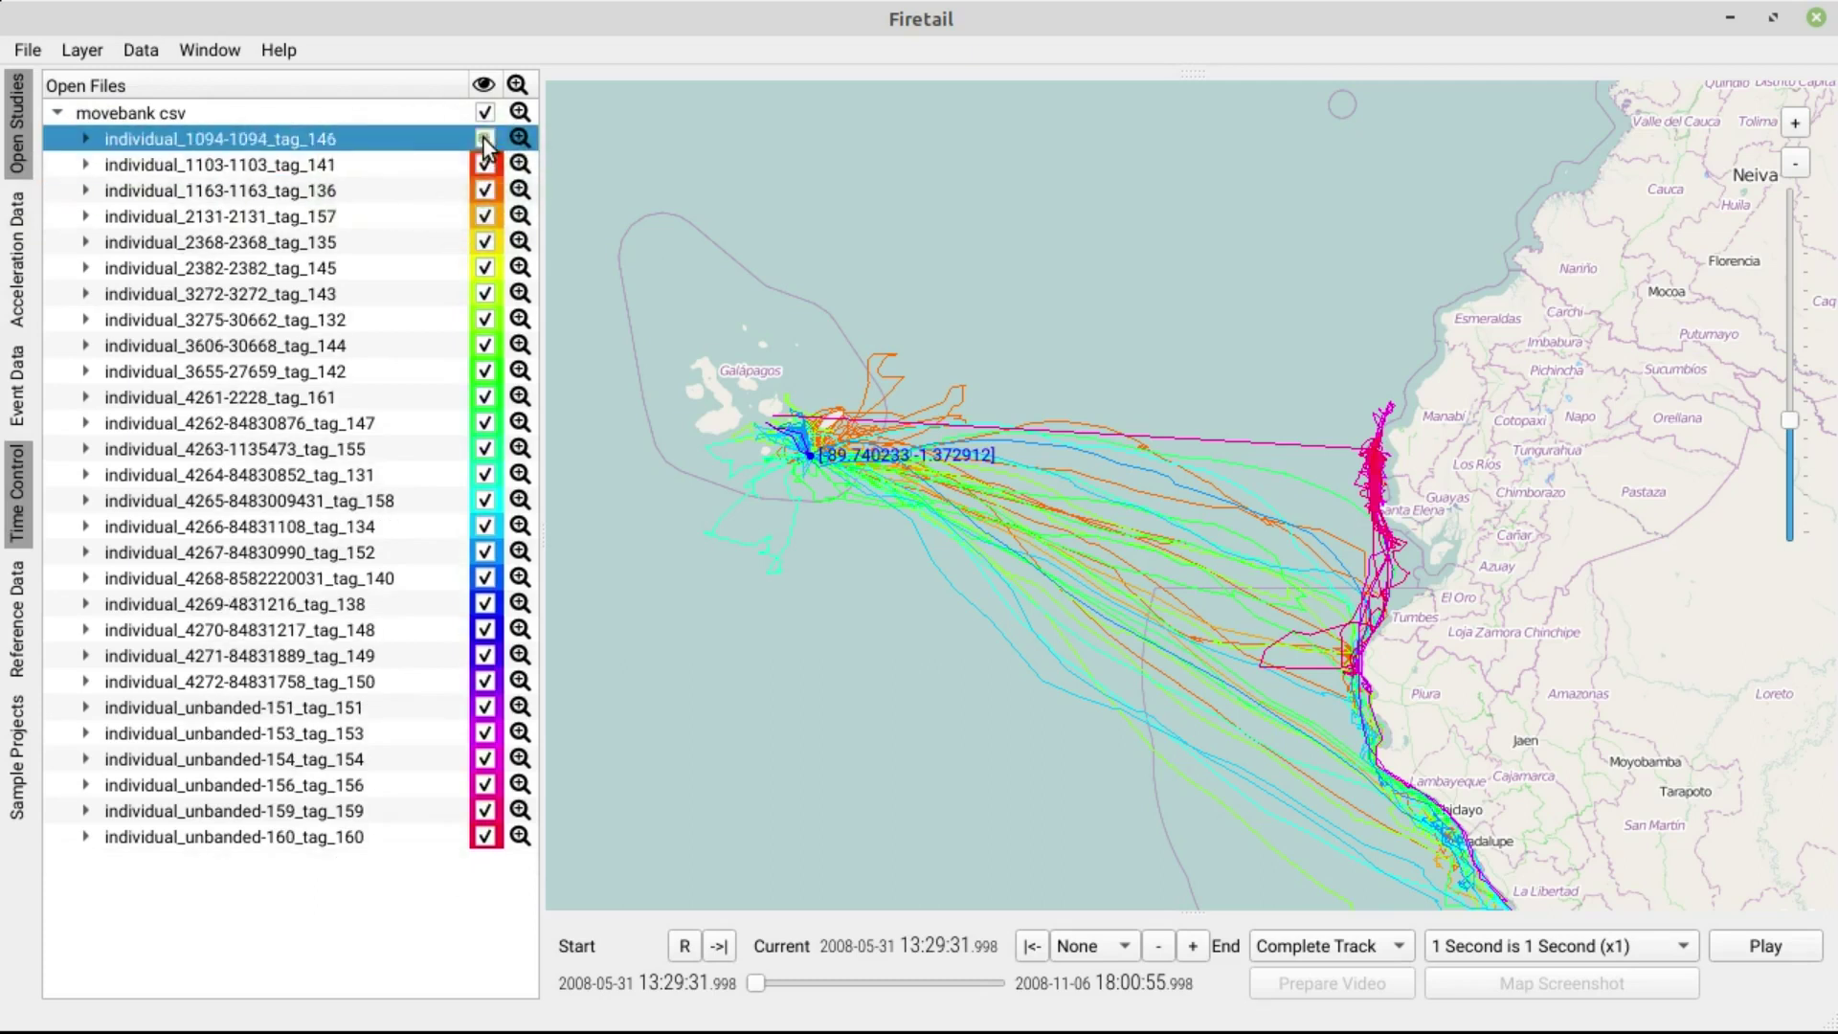
{"action": "left_click", "coordinate": [486, 785]}
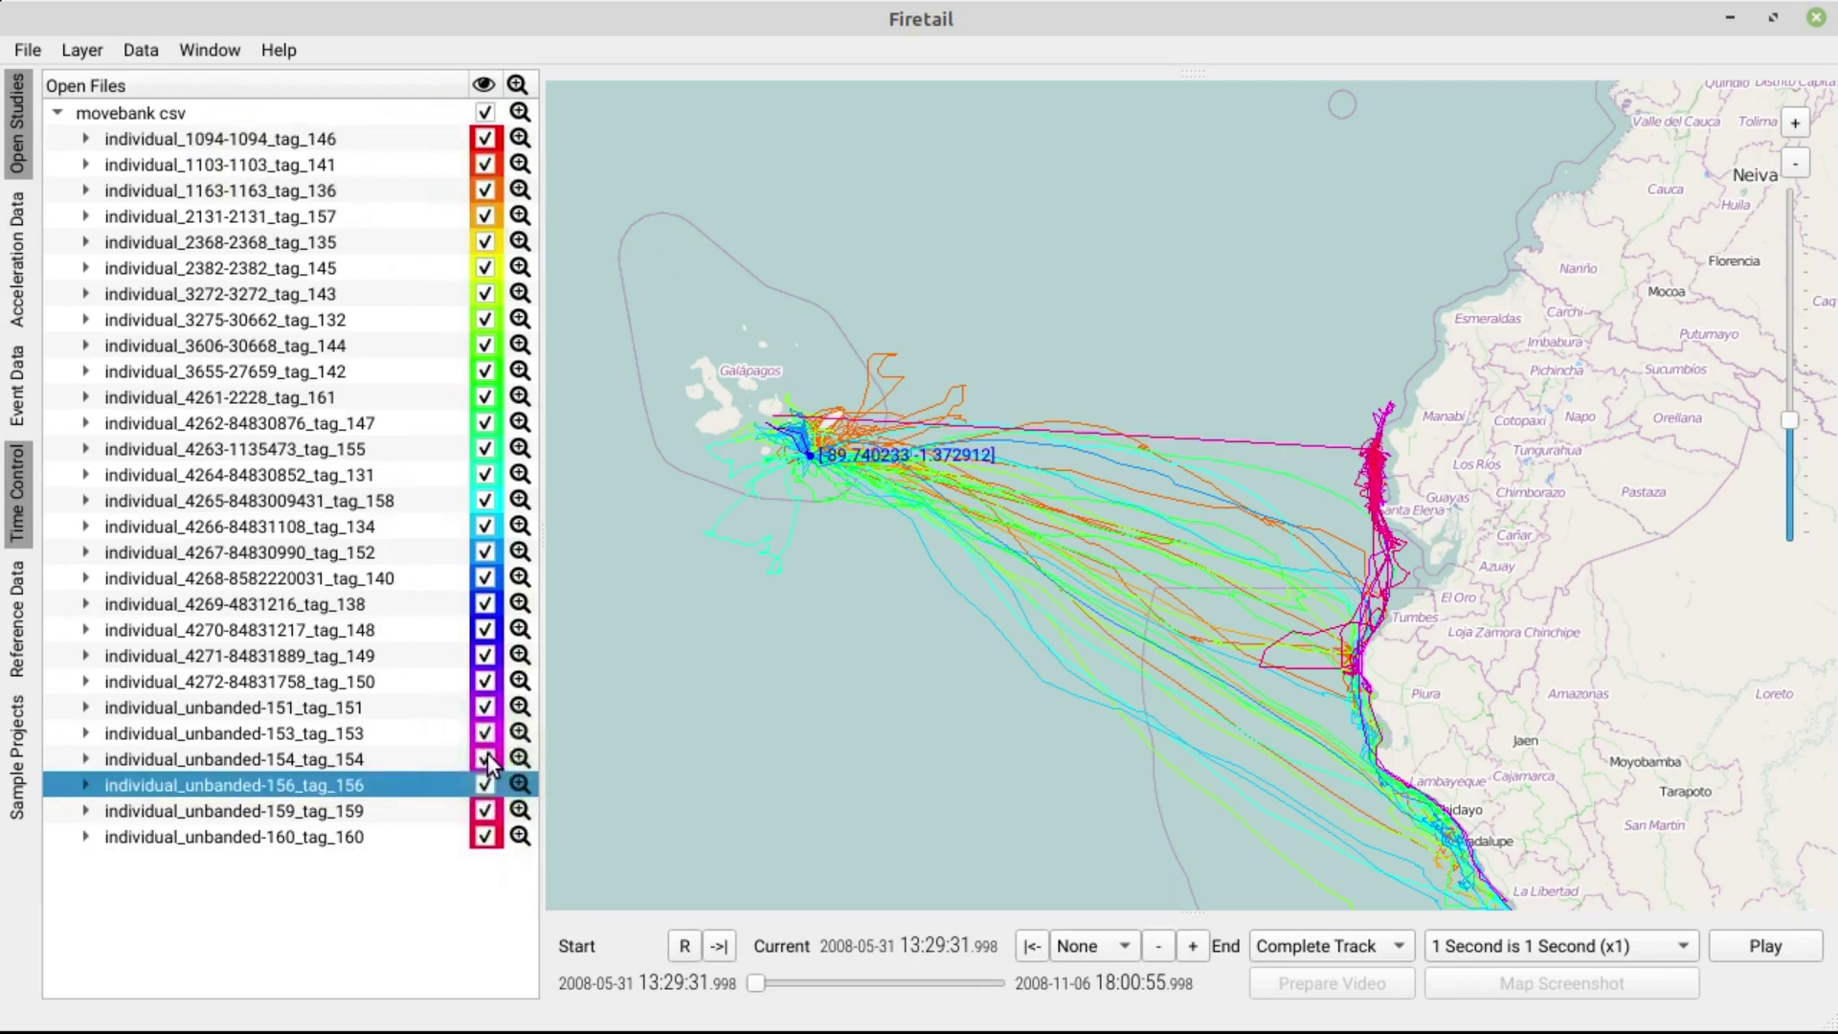
{"action": "left_click", "coordinate": [486, 758]}
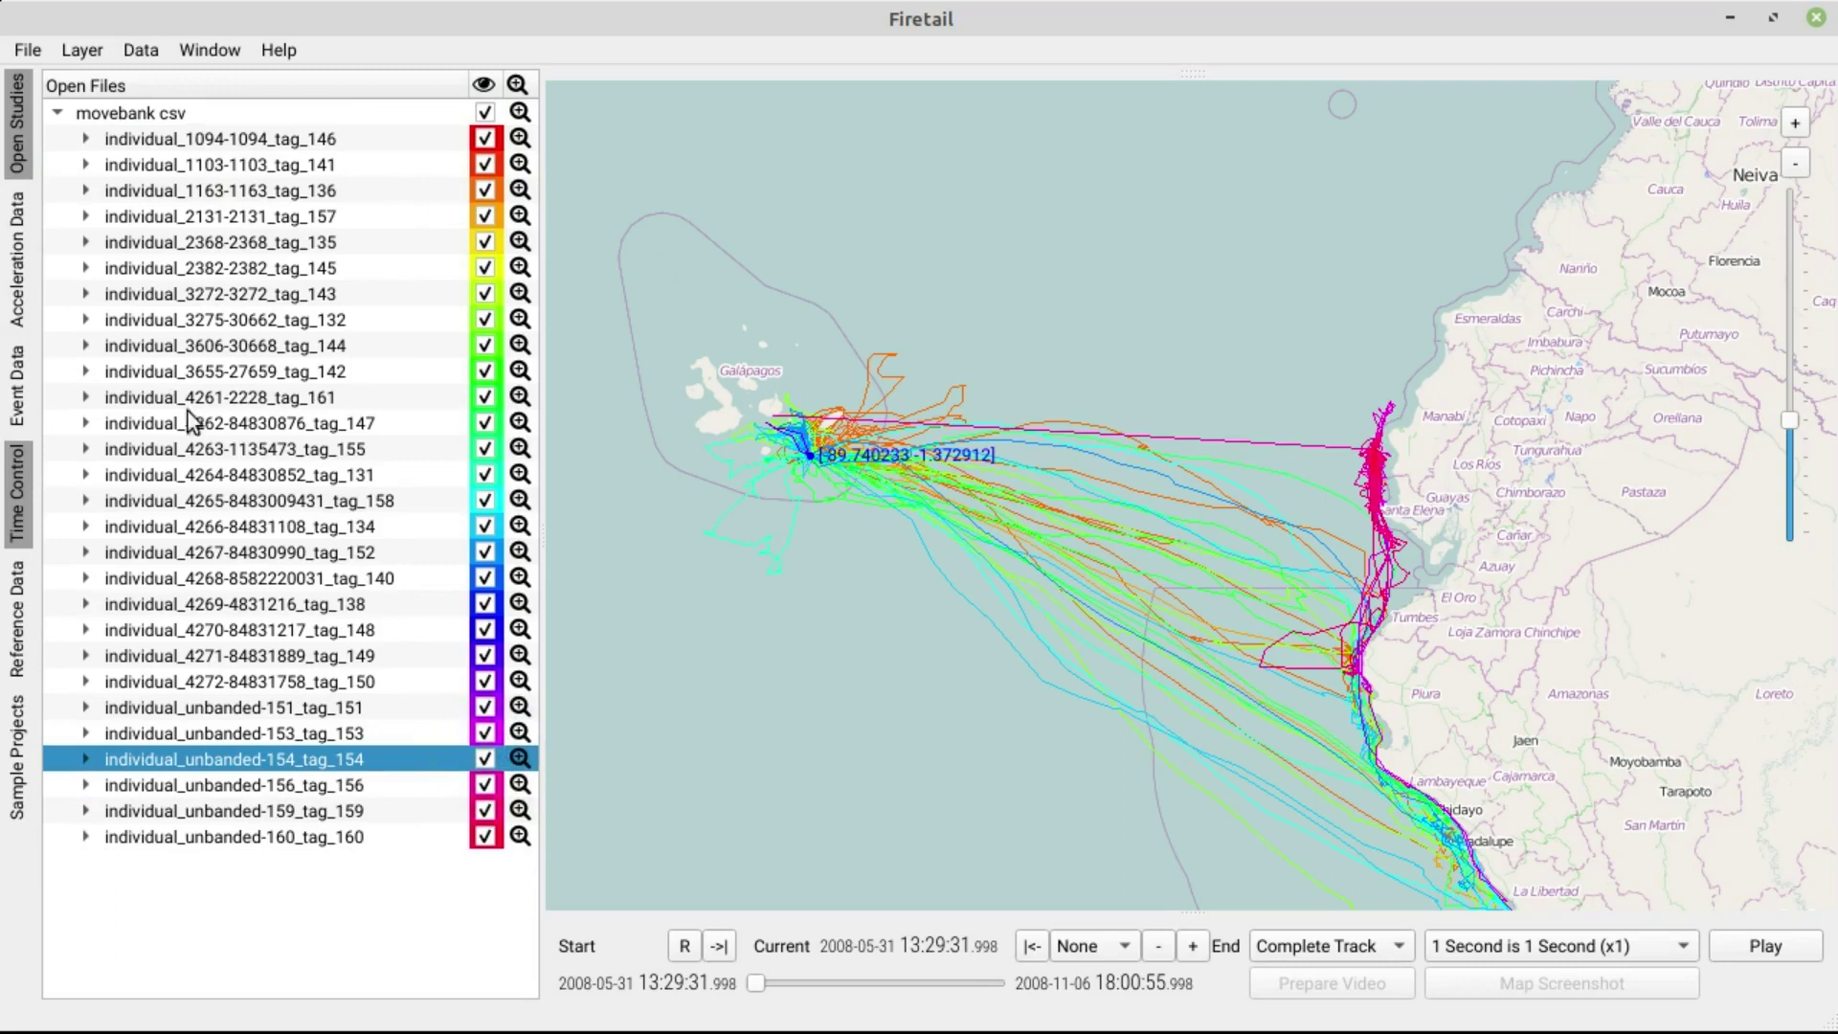
- Show the acceleration data above the map, reduce the height of its area and hide it again
{"action": "left_click", "coordinate": [16, 283]}
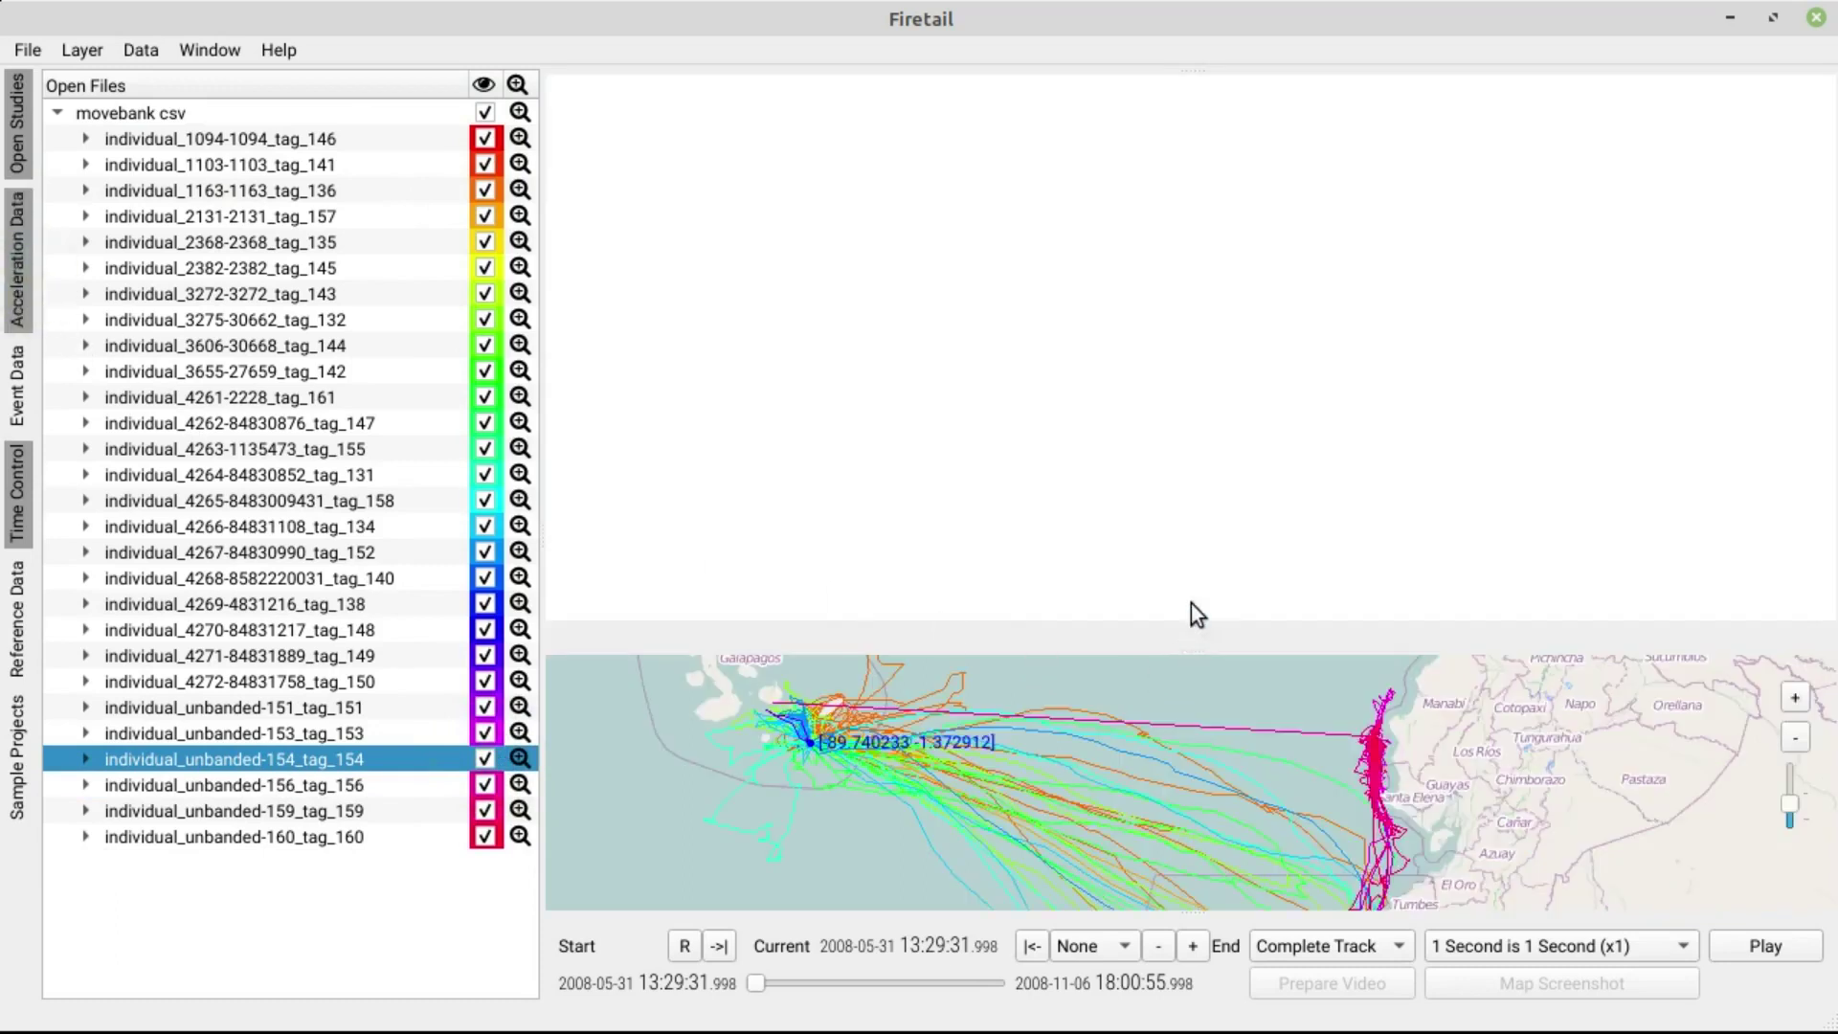
{"action": "left_click_drag", "start_coordinate": [1184, 634], "coordinate": [1219, 277]}
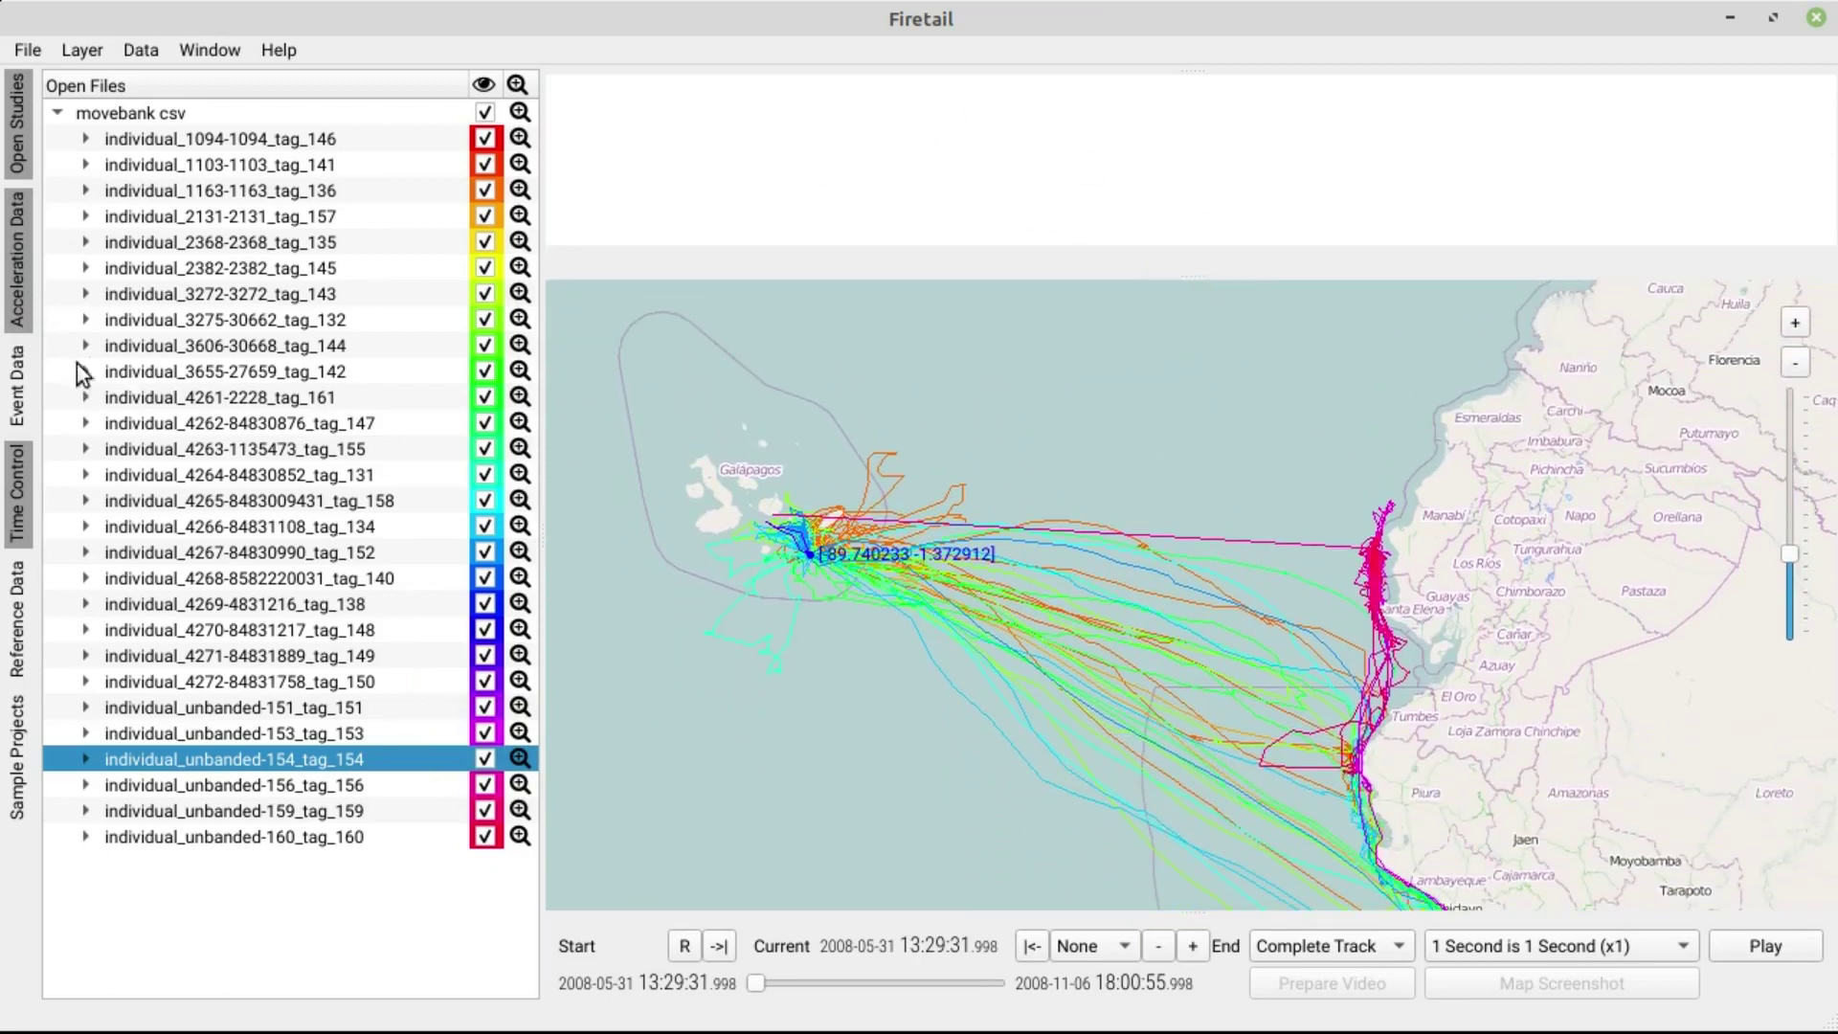
{"action": "left_click", "coordinate": [17, 299]}
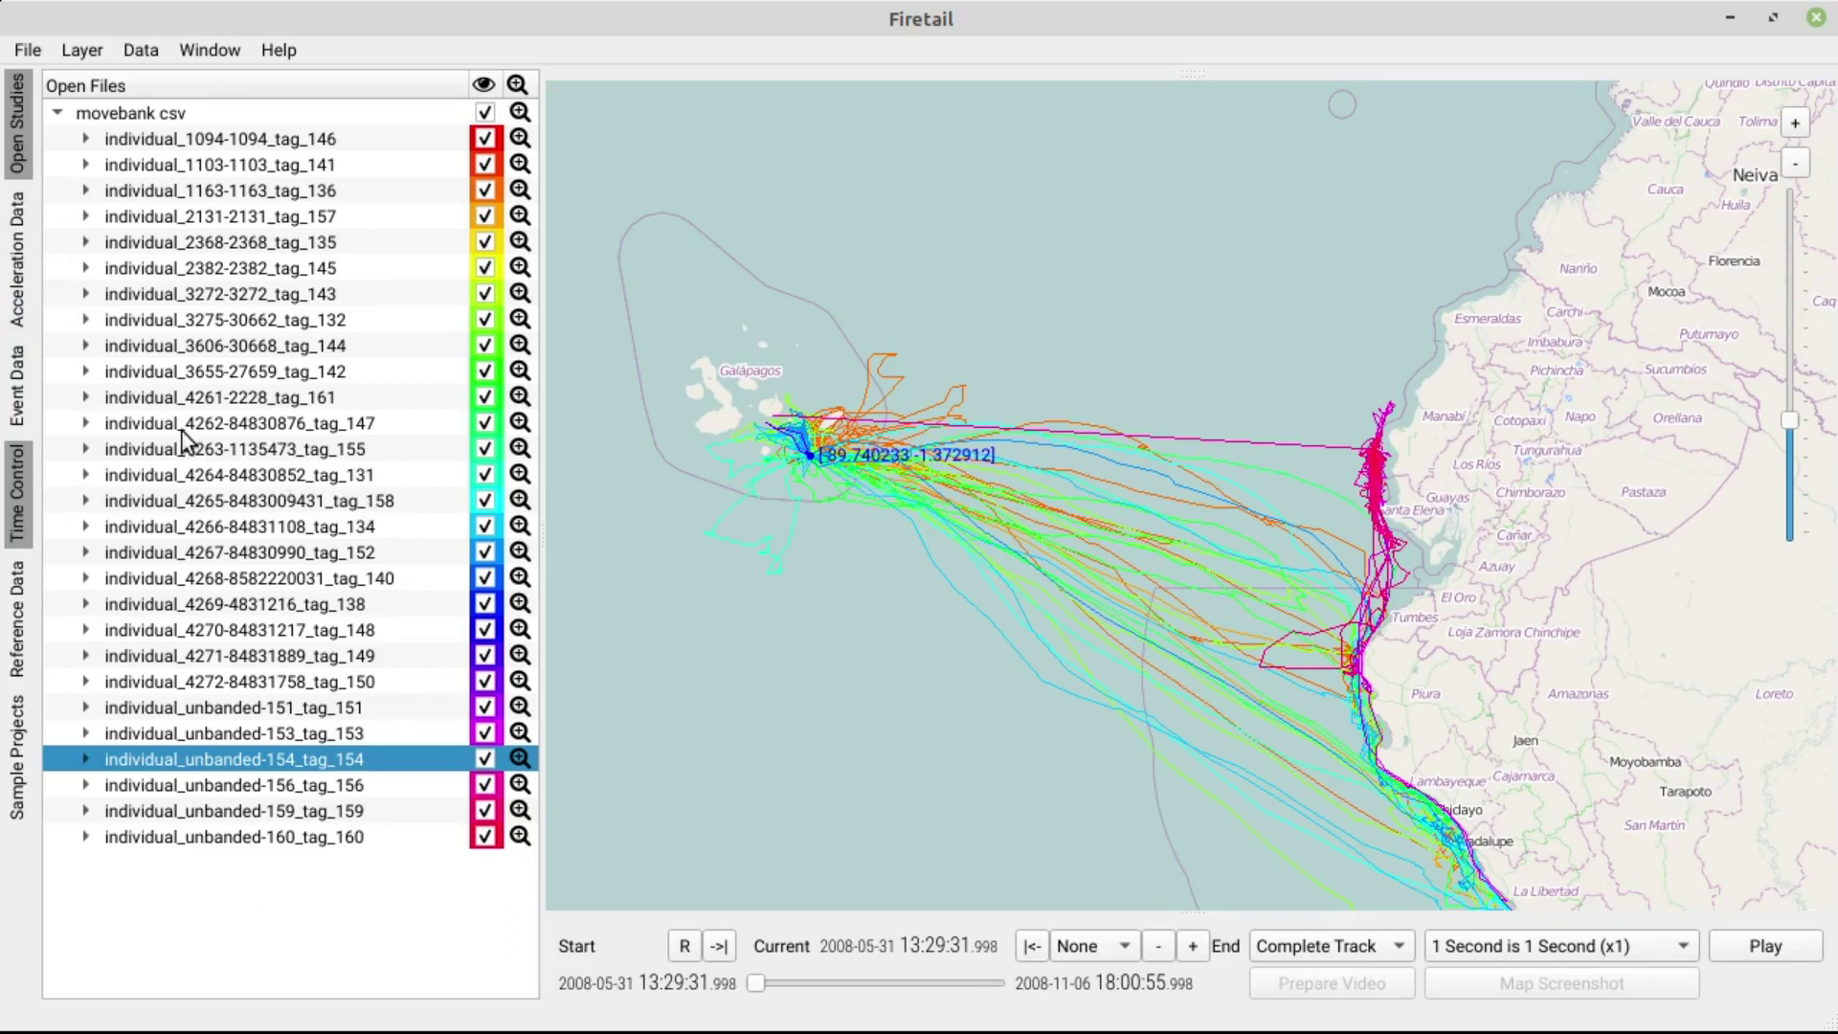
- Show event data plots for only the tag_136 individual and reduce their height to give the map more room
{"action": "left_click", "coordinate": [19, 397]}
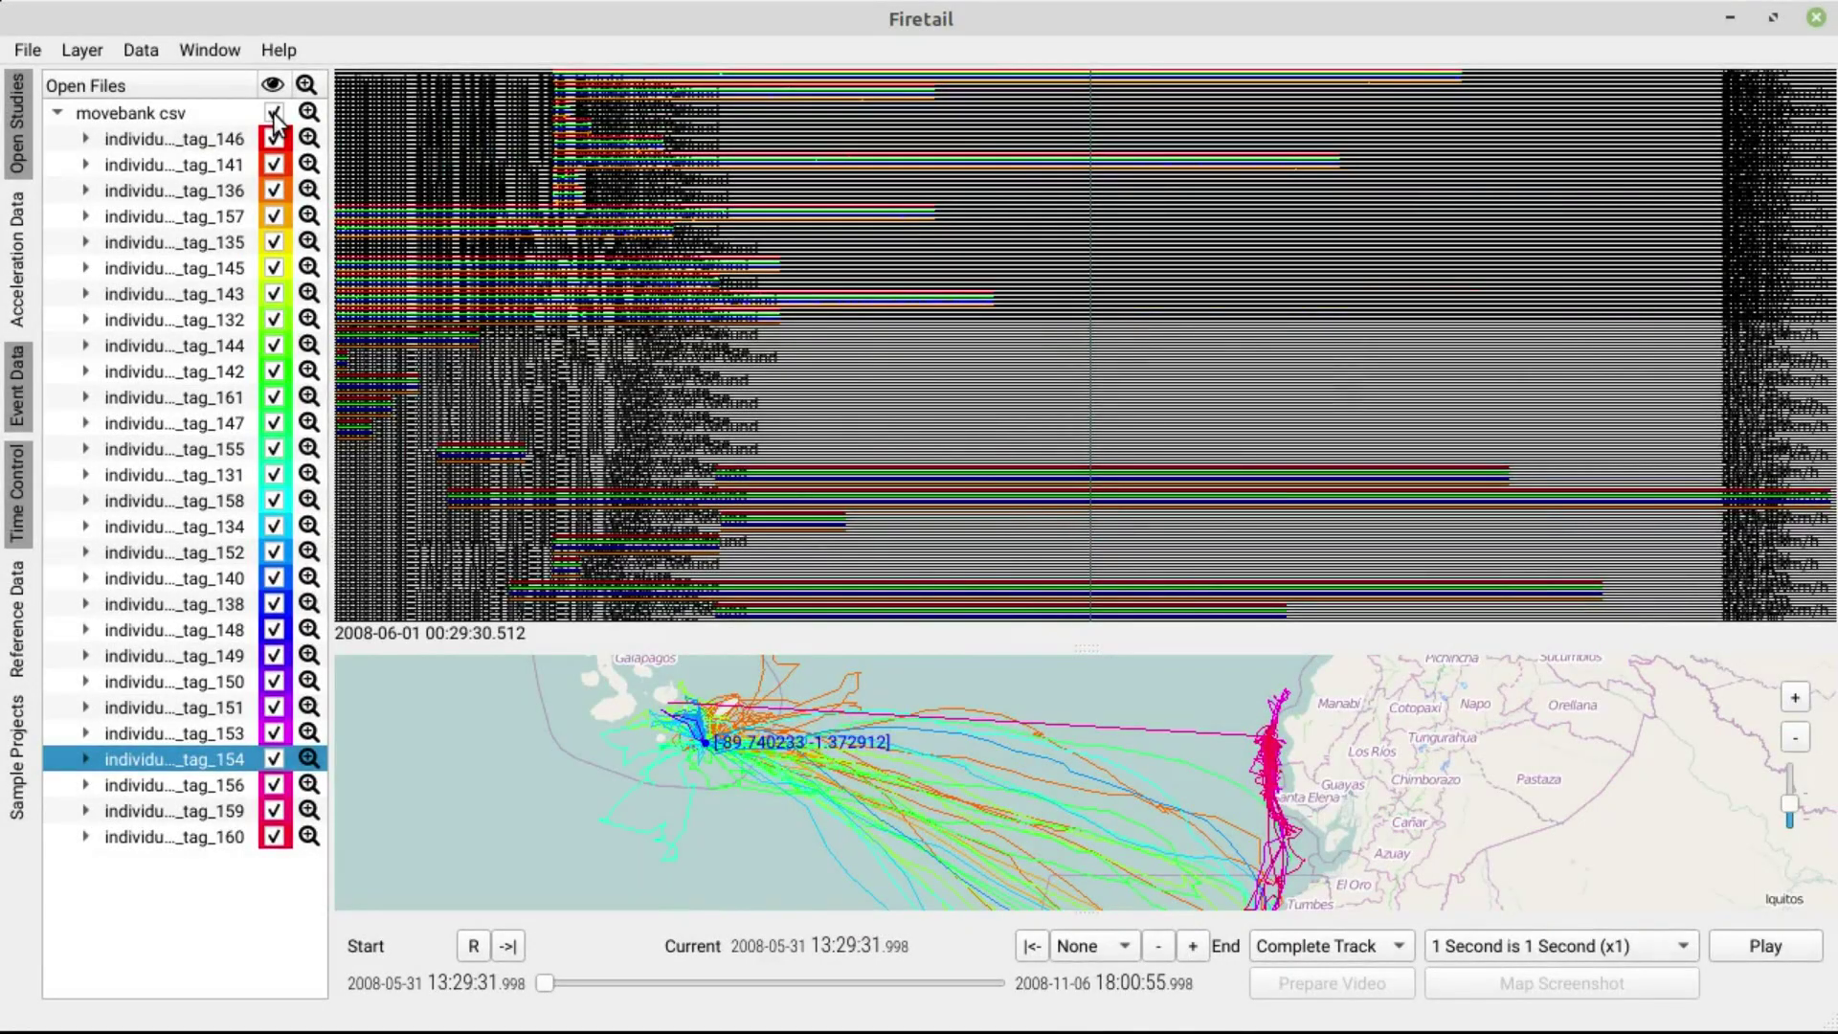
{"action": "left_click", "coordinate": [274, 115]}
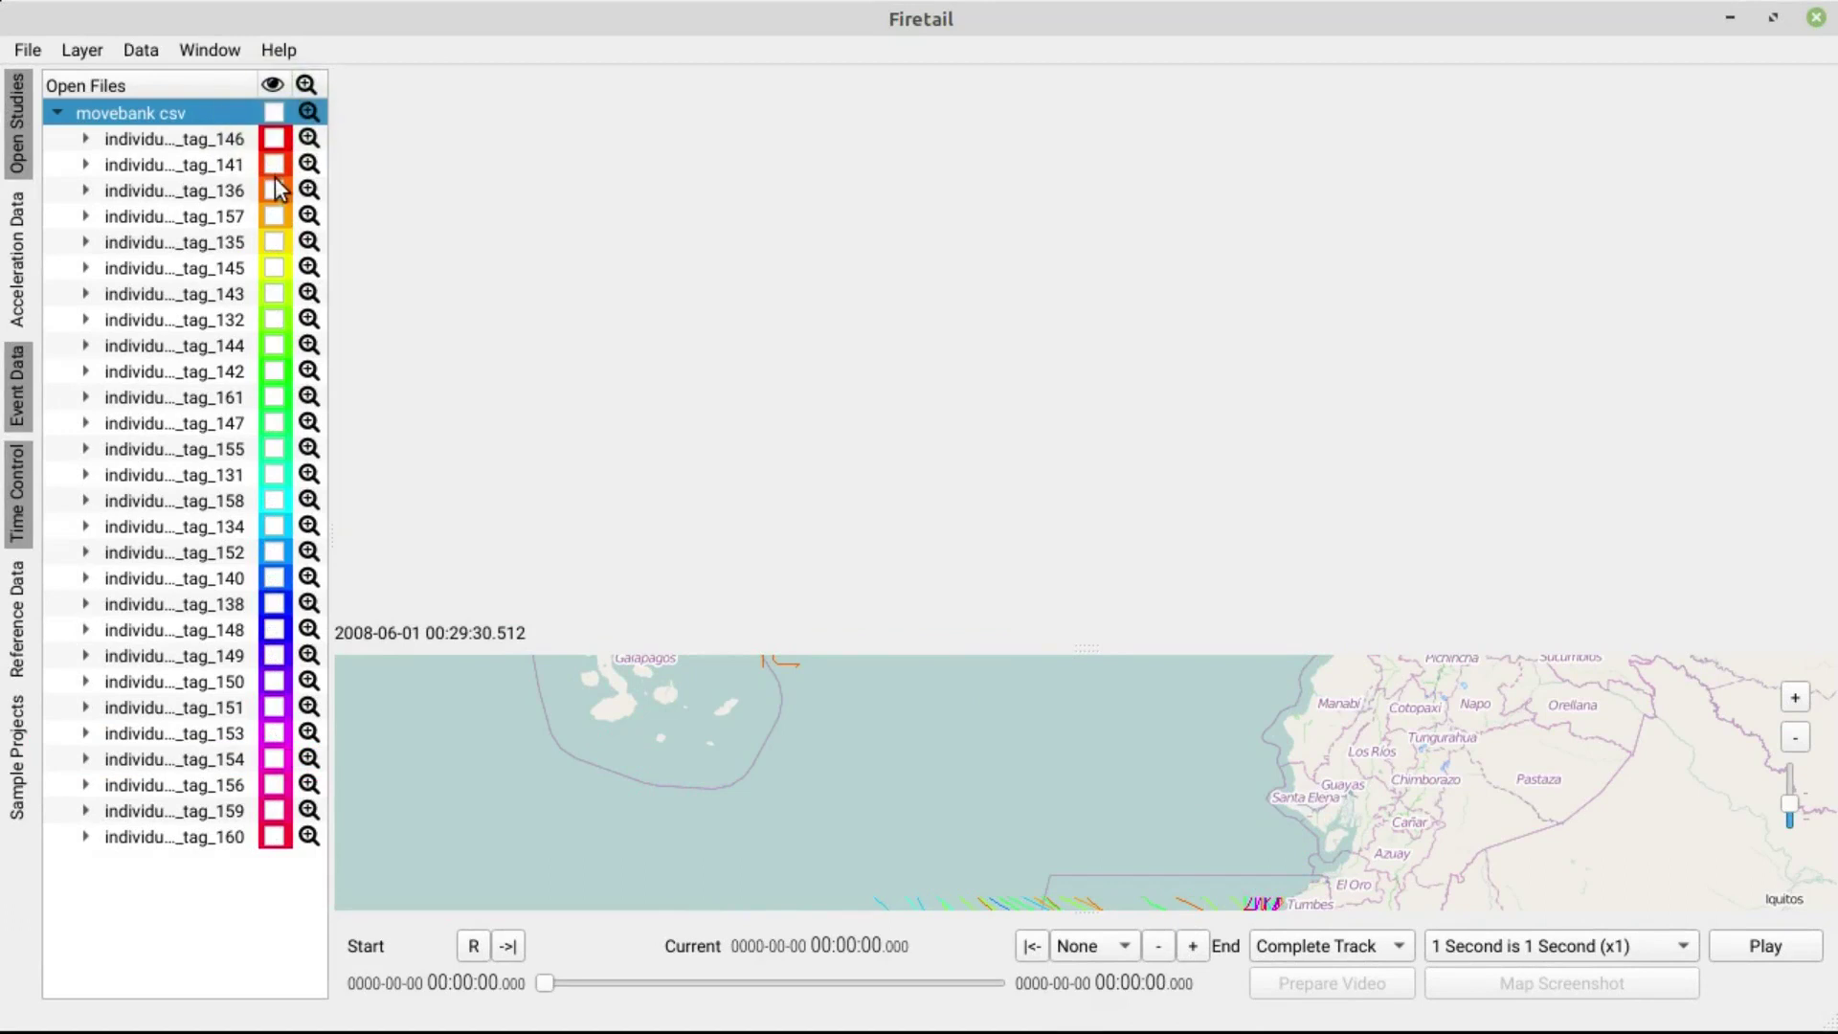
{"action": "left_click", "coordinate": [274, 190]}
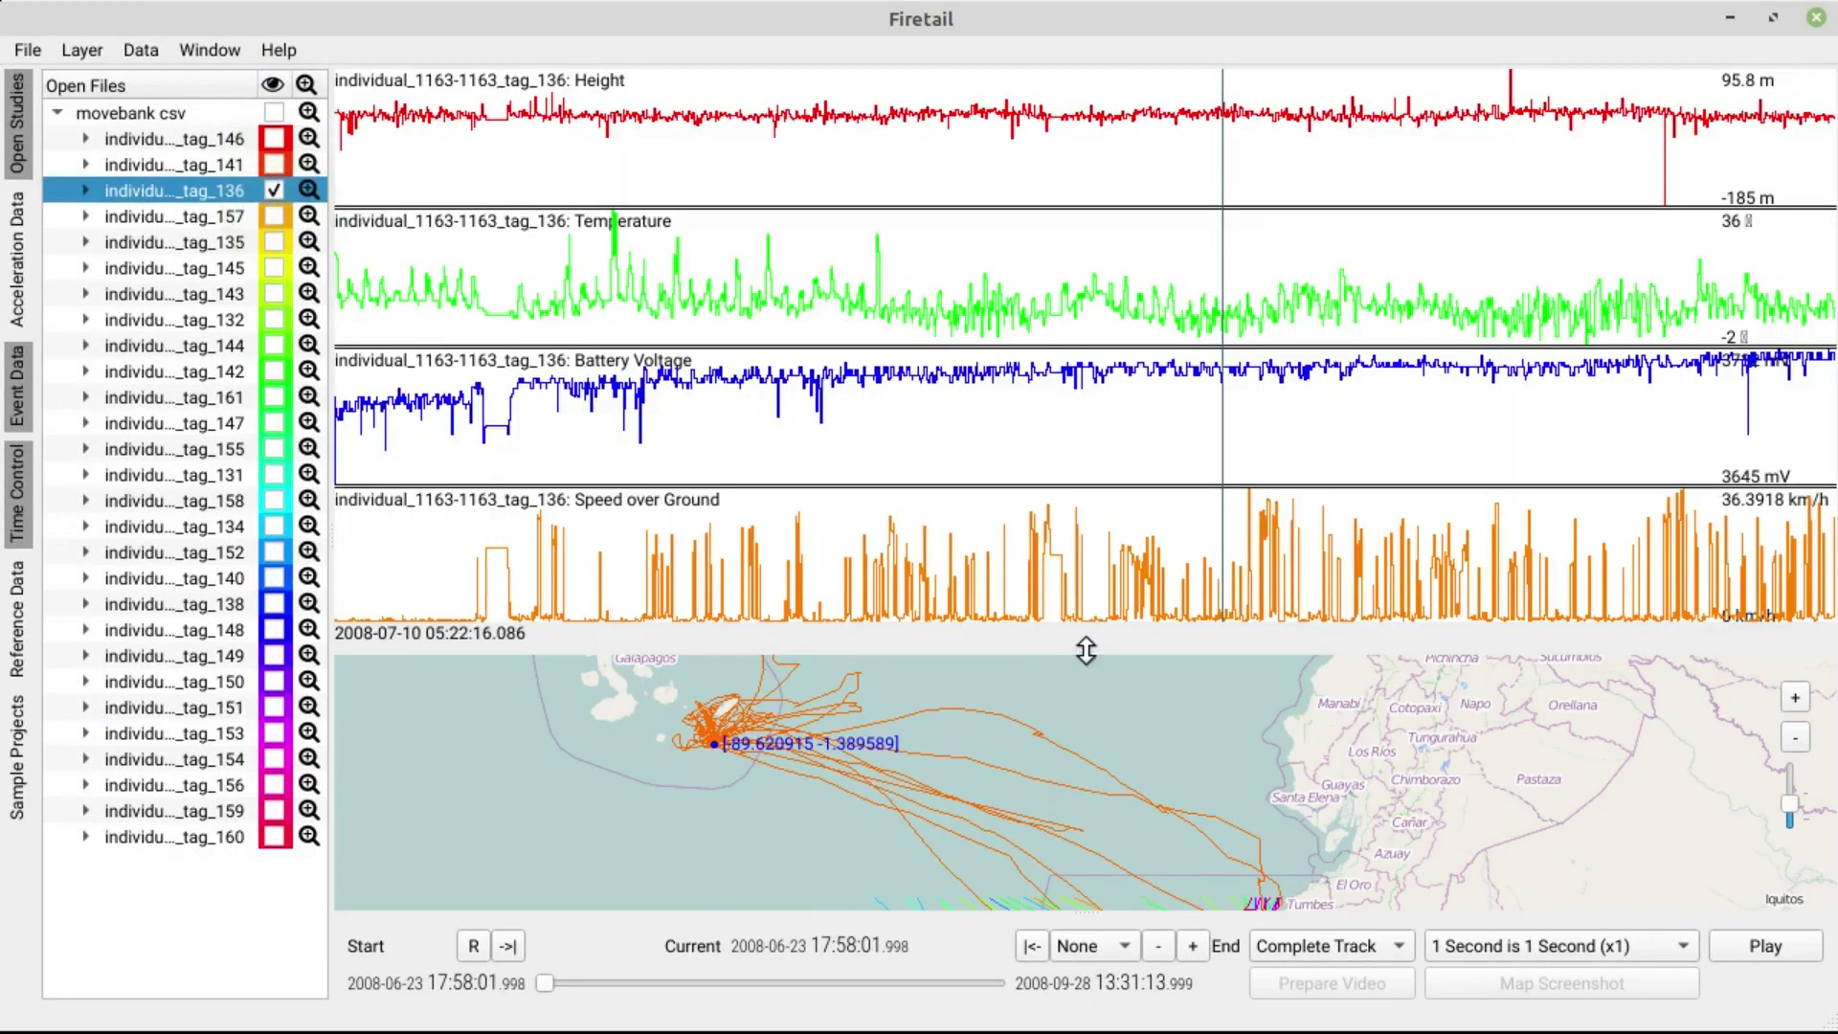
{"action": "left_click_drag", "start_coordinate": [1086, 651], "coordinate": [1102, 418]}
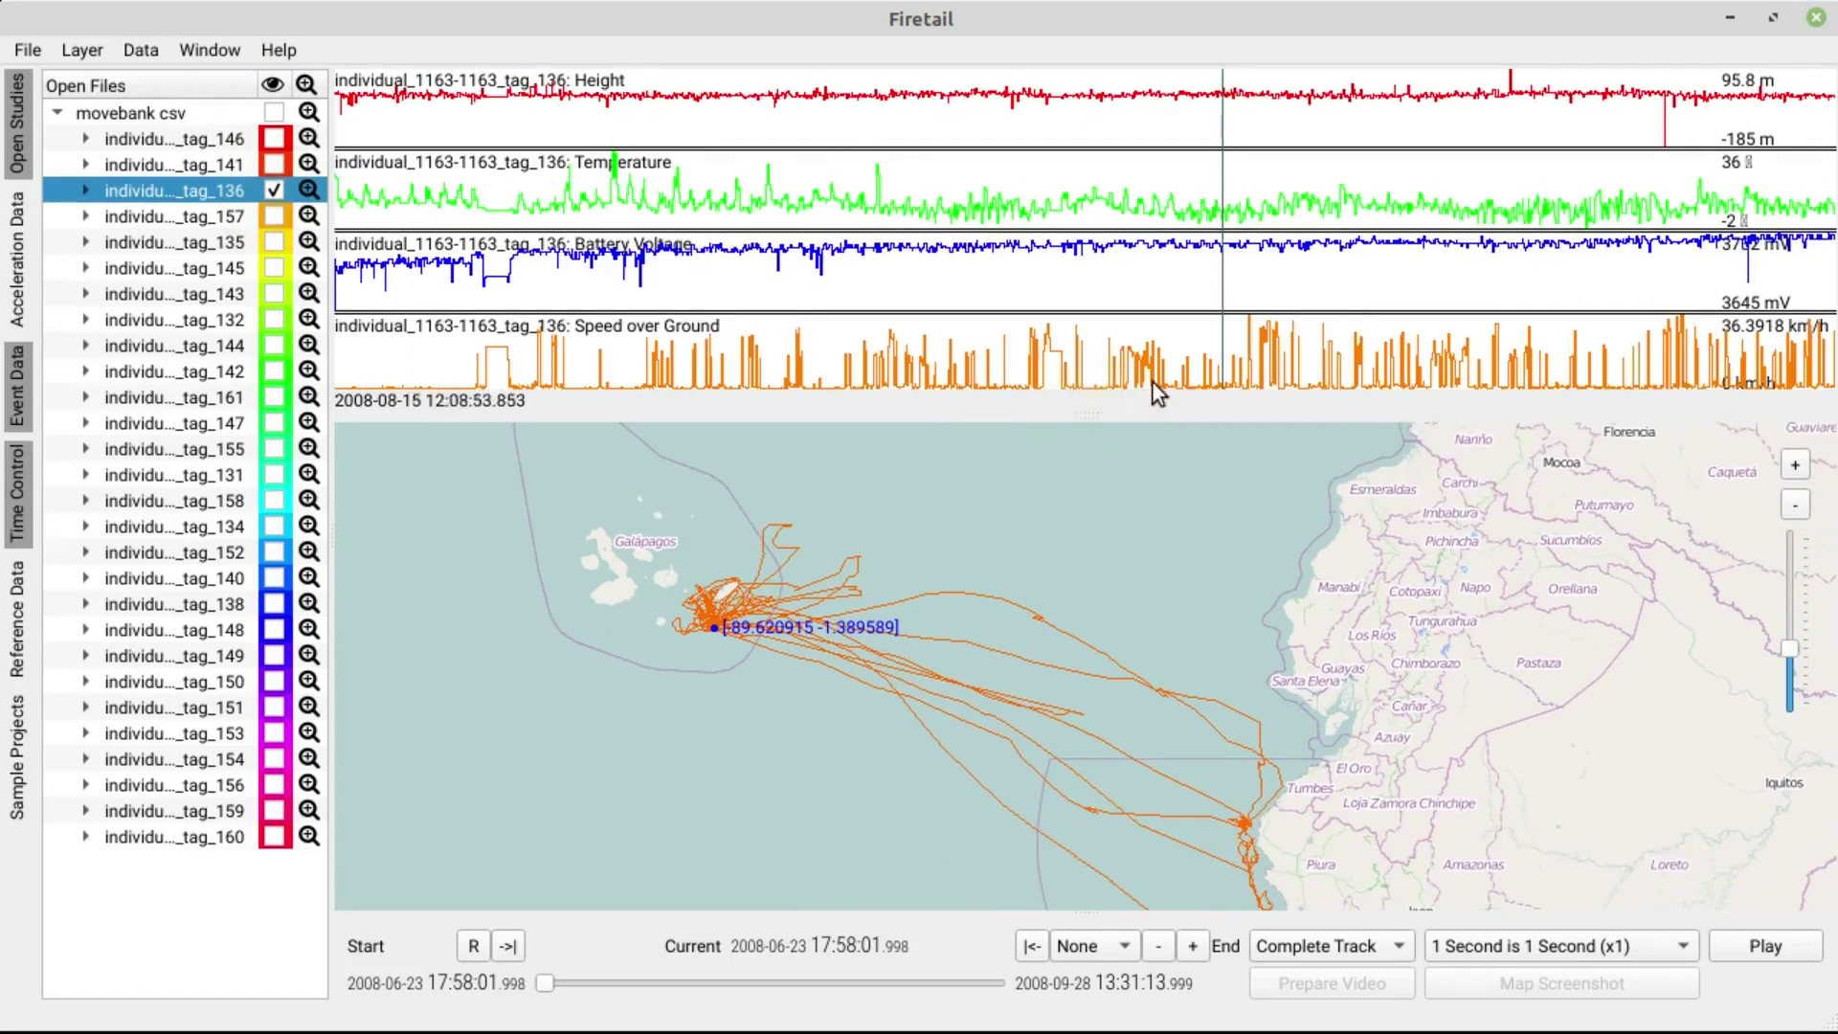
{"action": "mouse_move", "coordinate": [1198, 357]}
{"action": "left_mouse_down"}
{"action": "mouse_move", "coordinate": [1114, 346]}
{"action": "mouse_move", "coordinate": [1199, 337]}
{"action": "left_mouse_up"}
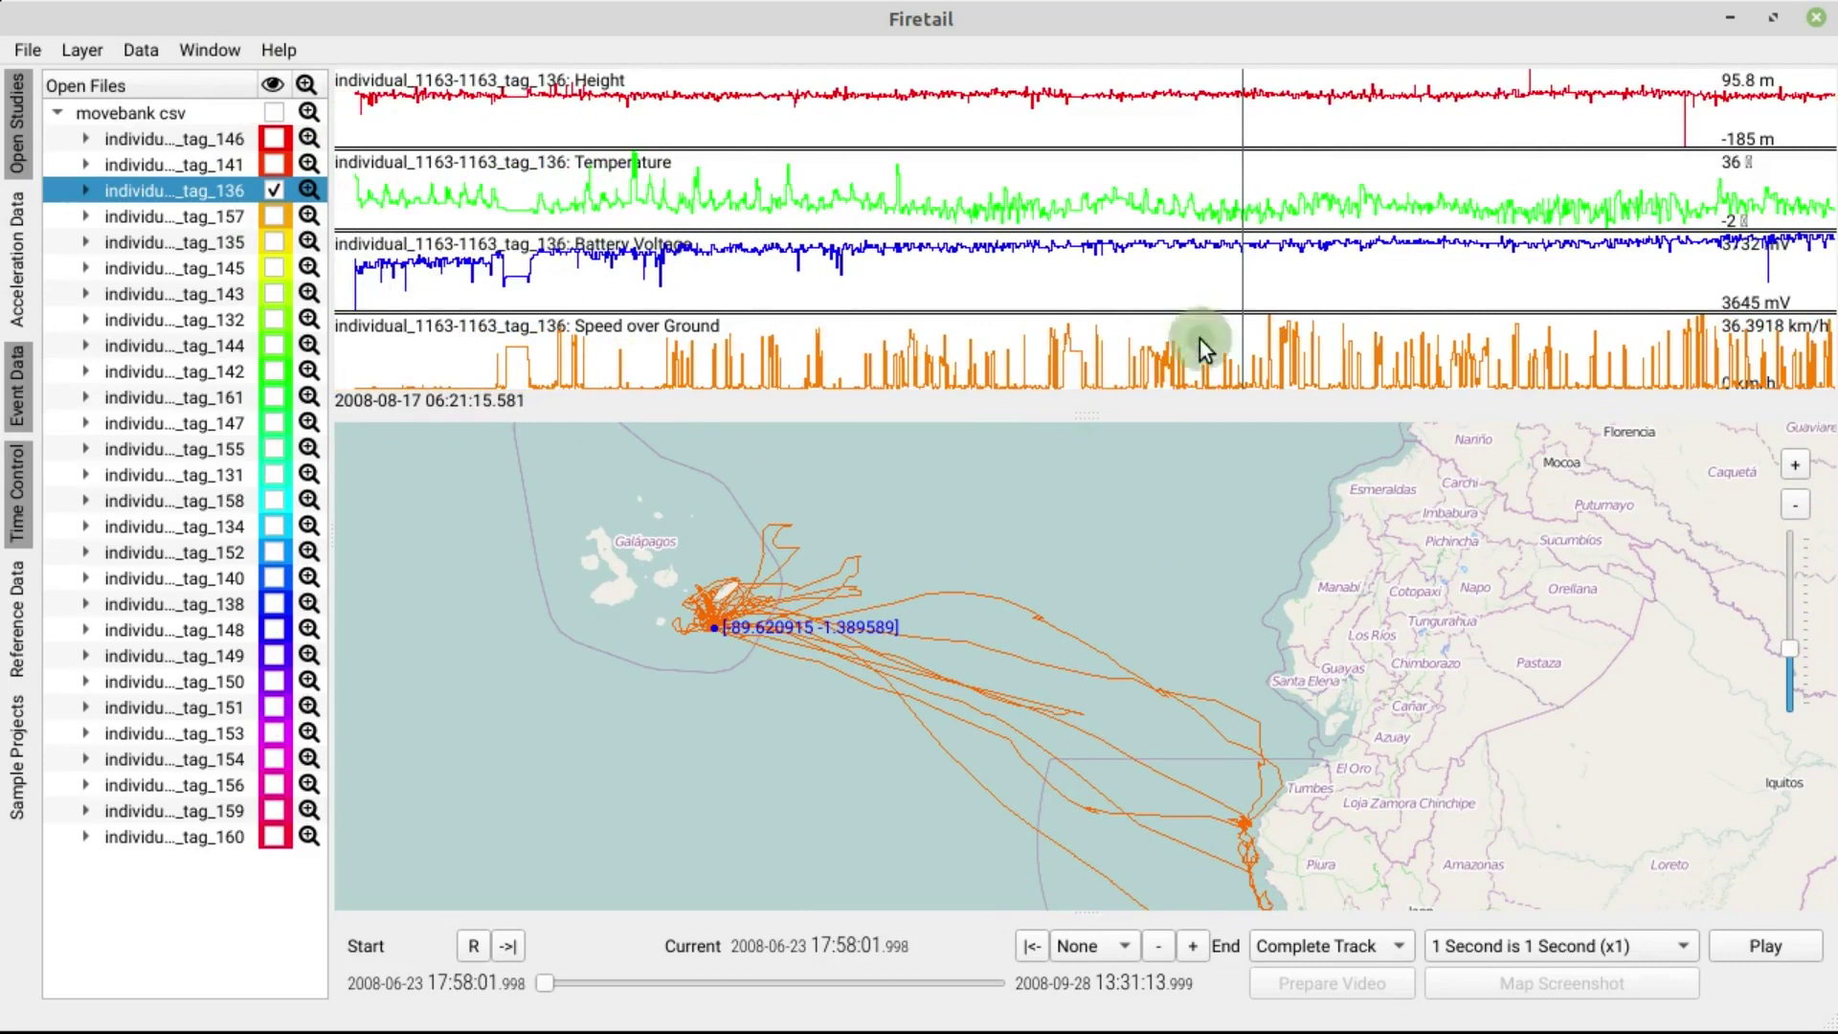
{"action": "left_click", "coordinate": [898, 605]}
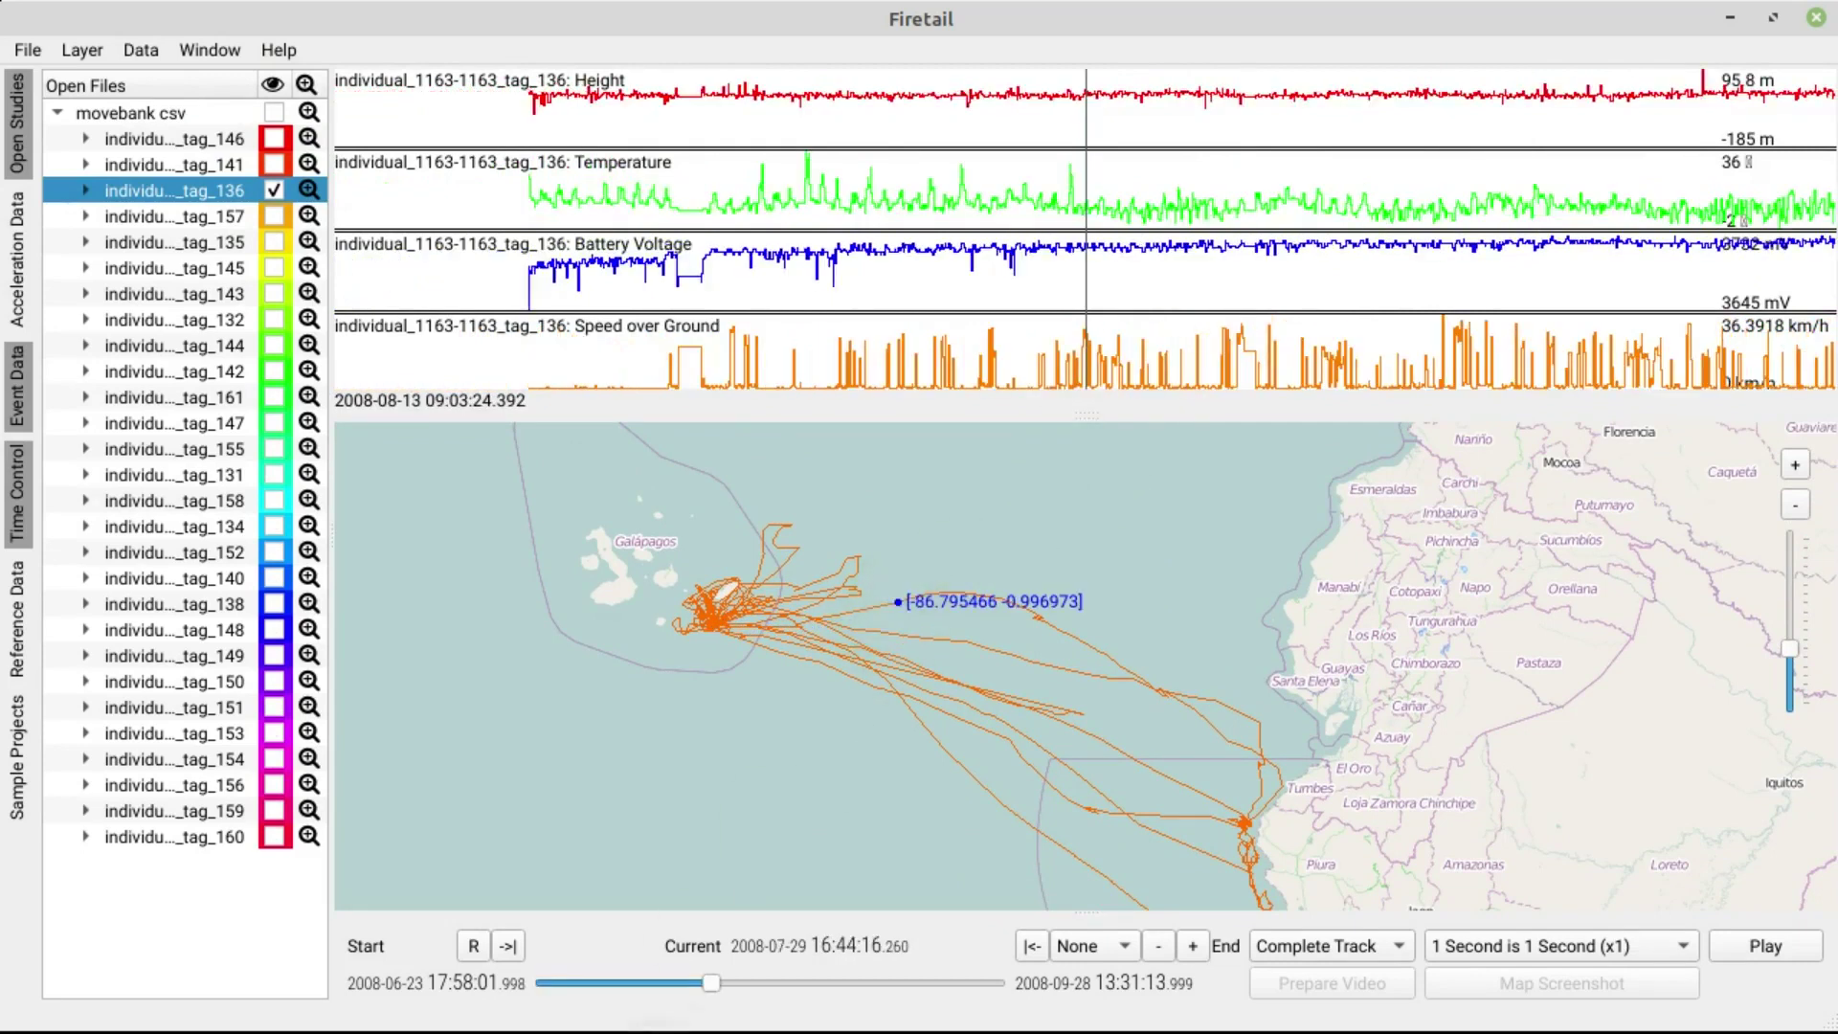
{"action": "left_click_drag", "start_coordinate": [709, 983], "coordinate": [755, 985]}
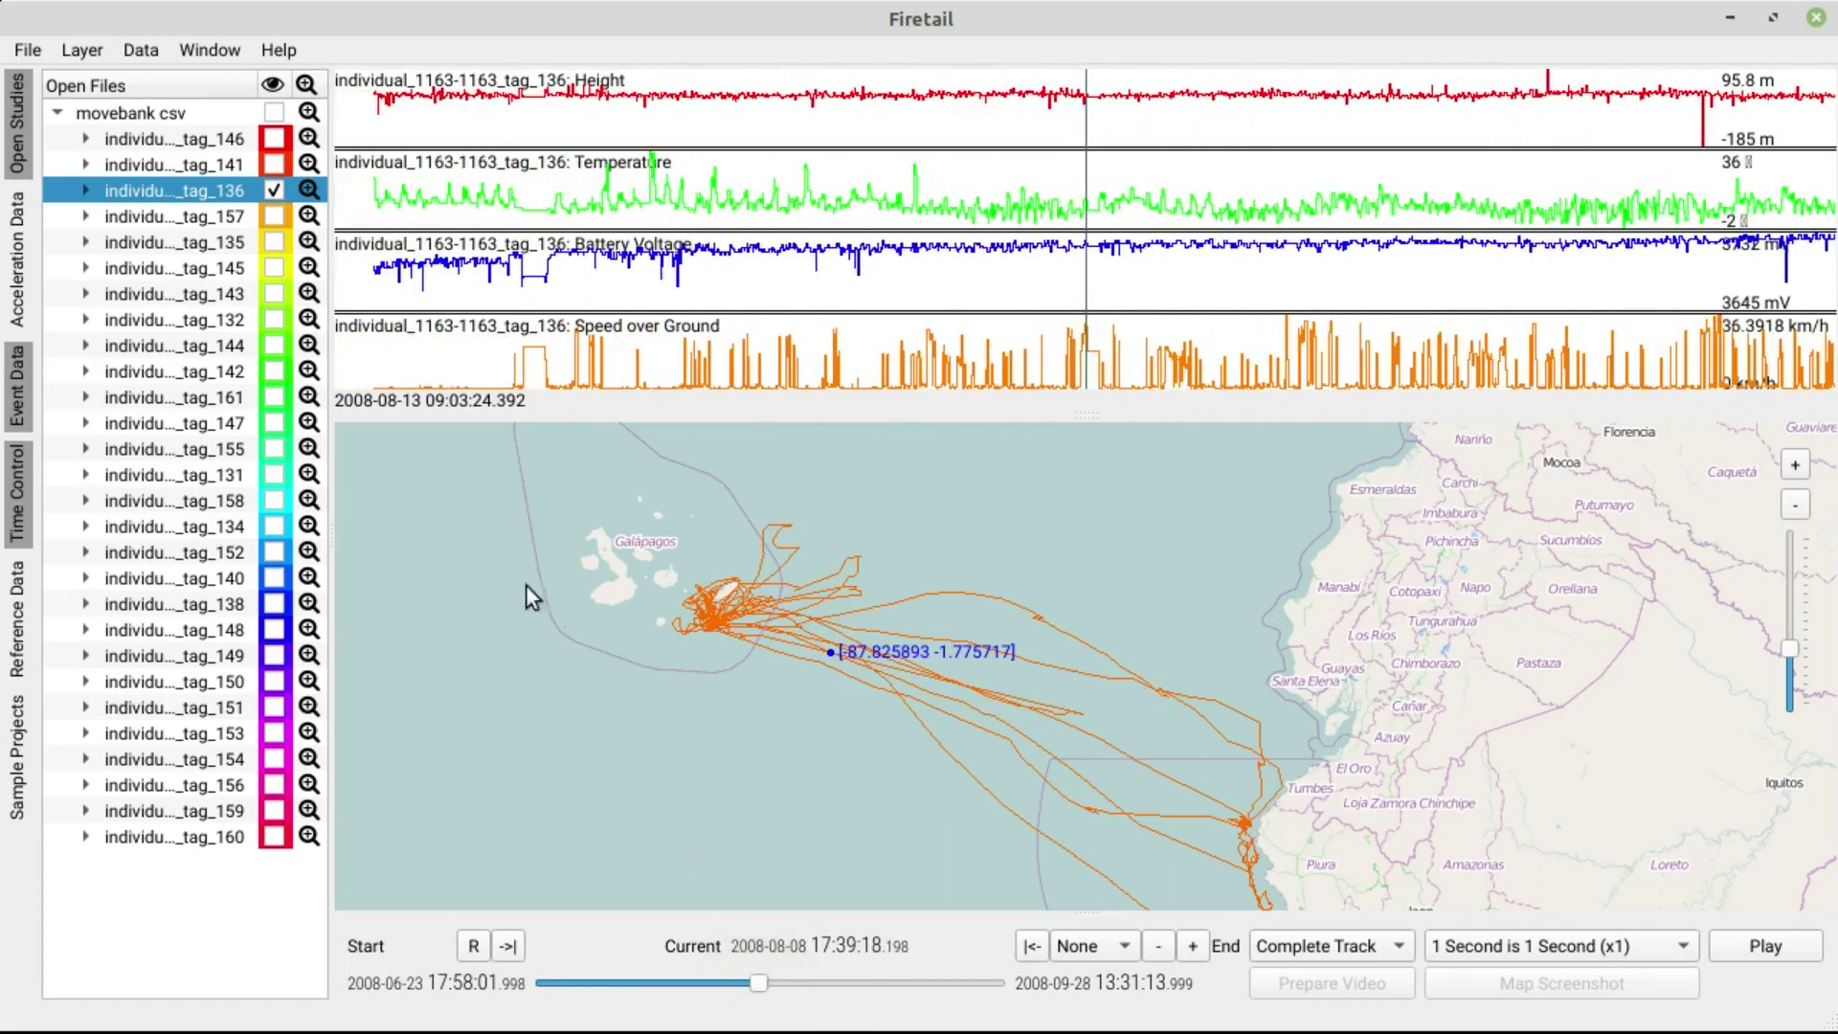
- Hide the event data plots and fit the map view to the tag_136 track
{"action": "left_click", "coordinate": [19, 388]}
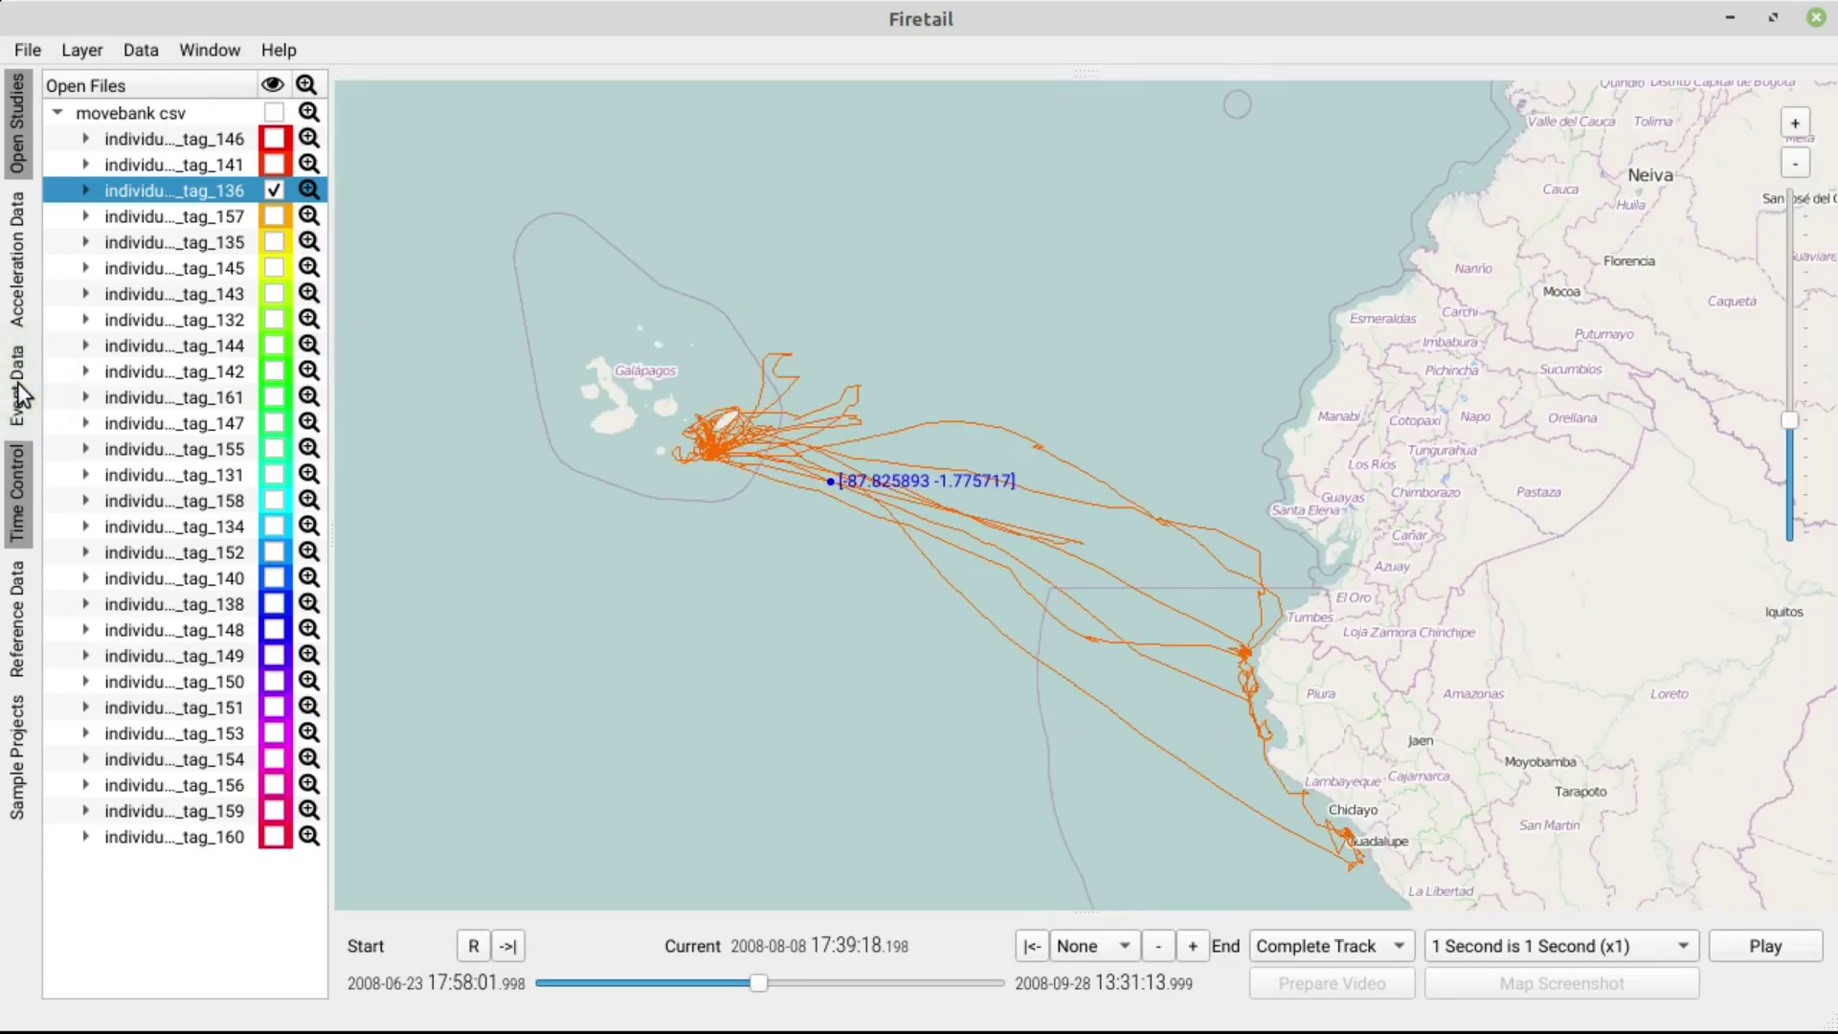
{"action": "left_click", "coordinate": [308, 190]}
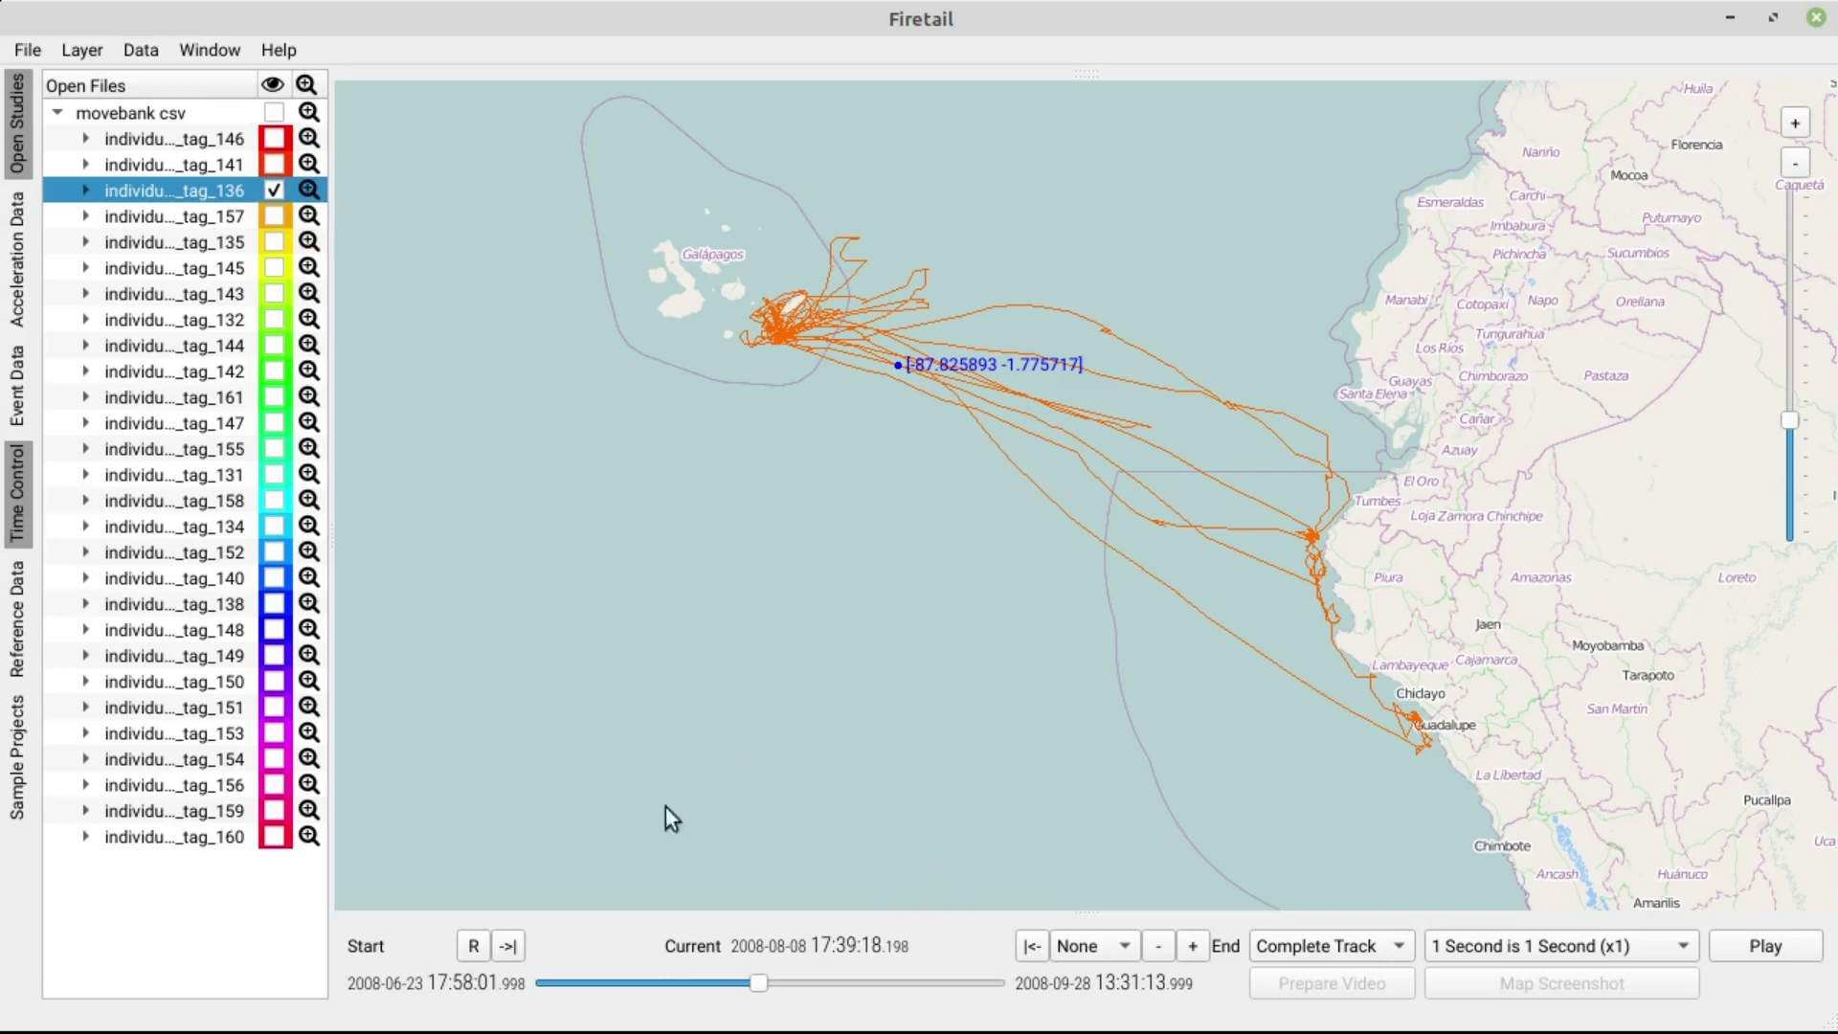
{"action": "left_click", "coordinate": [831, 946]}
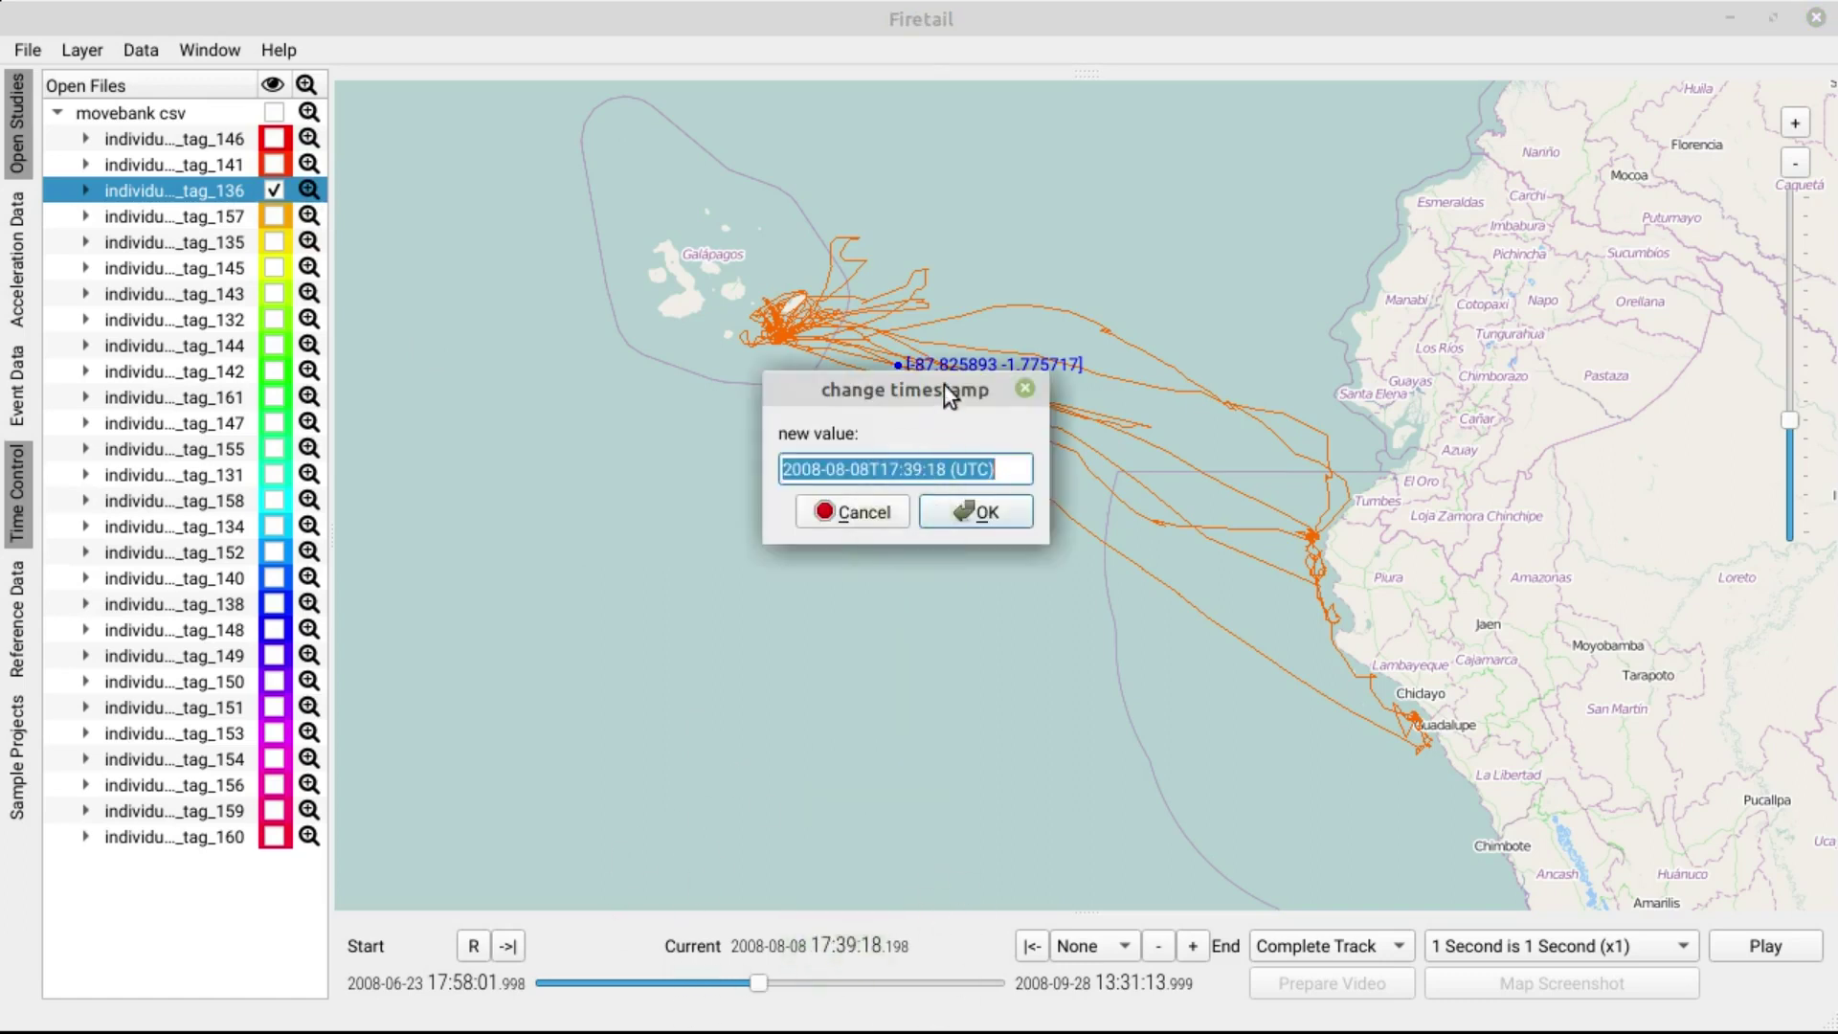
{"action": "left_click_drag", "start_coordinate": [944, 387], "coordinate": [668, 516]}
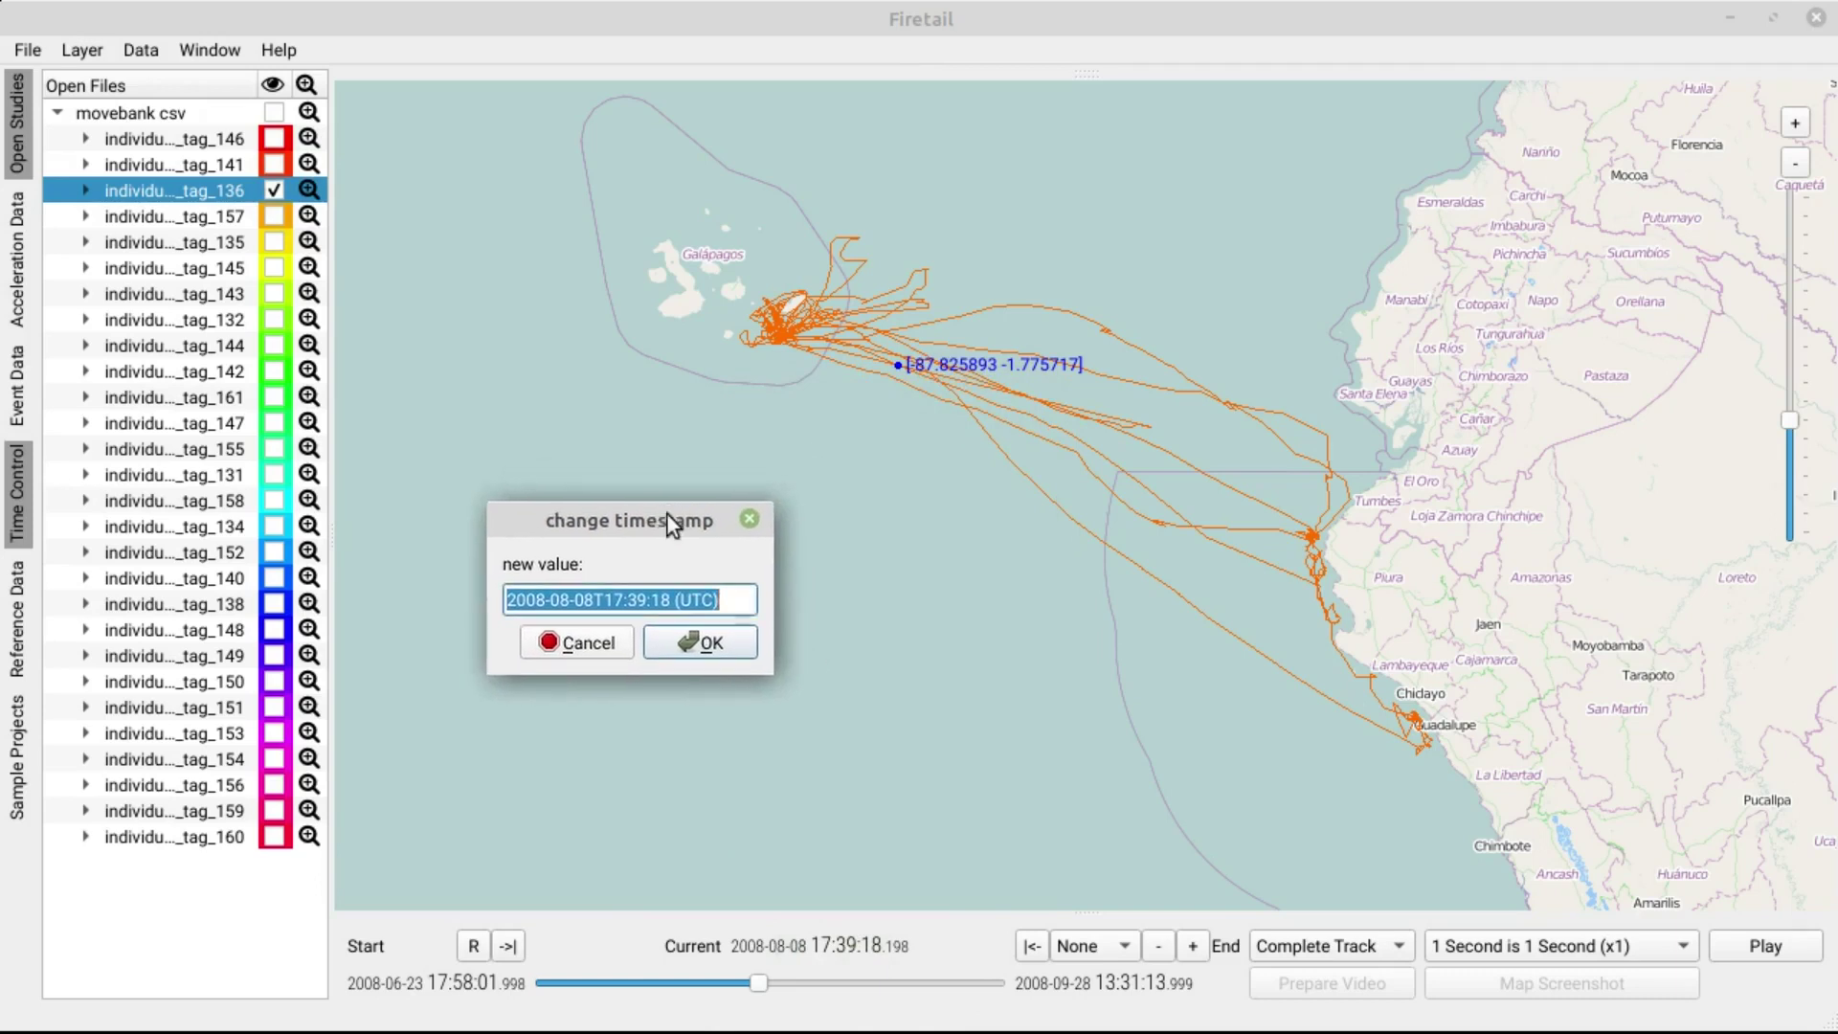
{"action": "left_click", "coordinate": [633, 611]}
{"action": "key", "text": "BackSpace"}
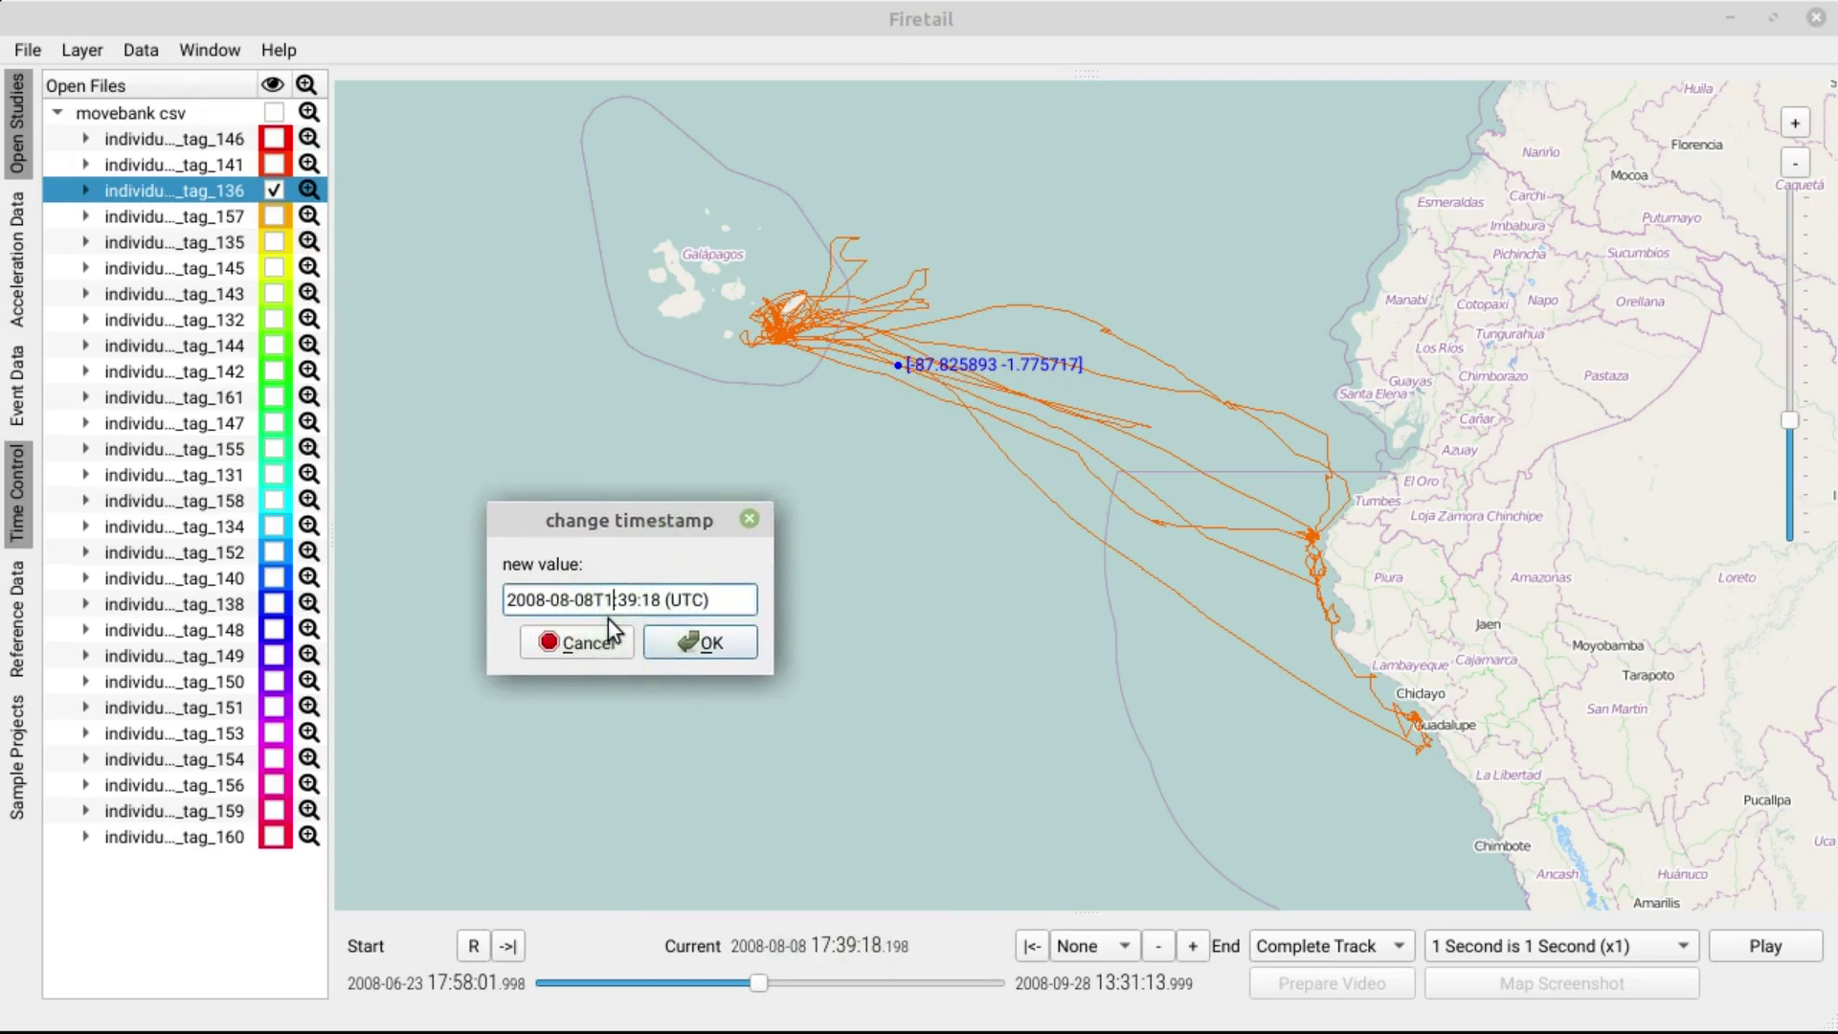
{"action": "type", "text": "5:"}
{"action": "left_click", "coordinate": [708, 647]}
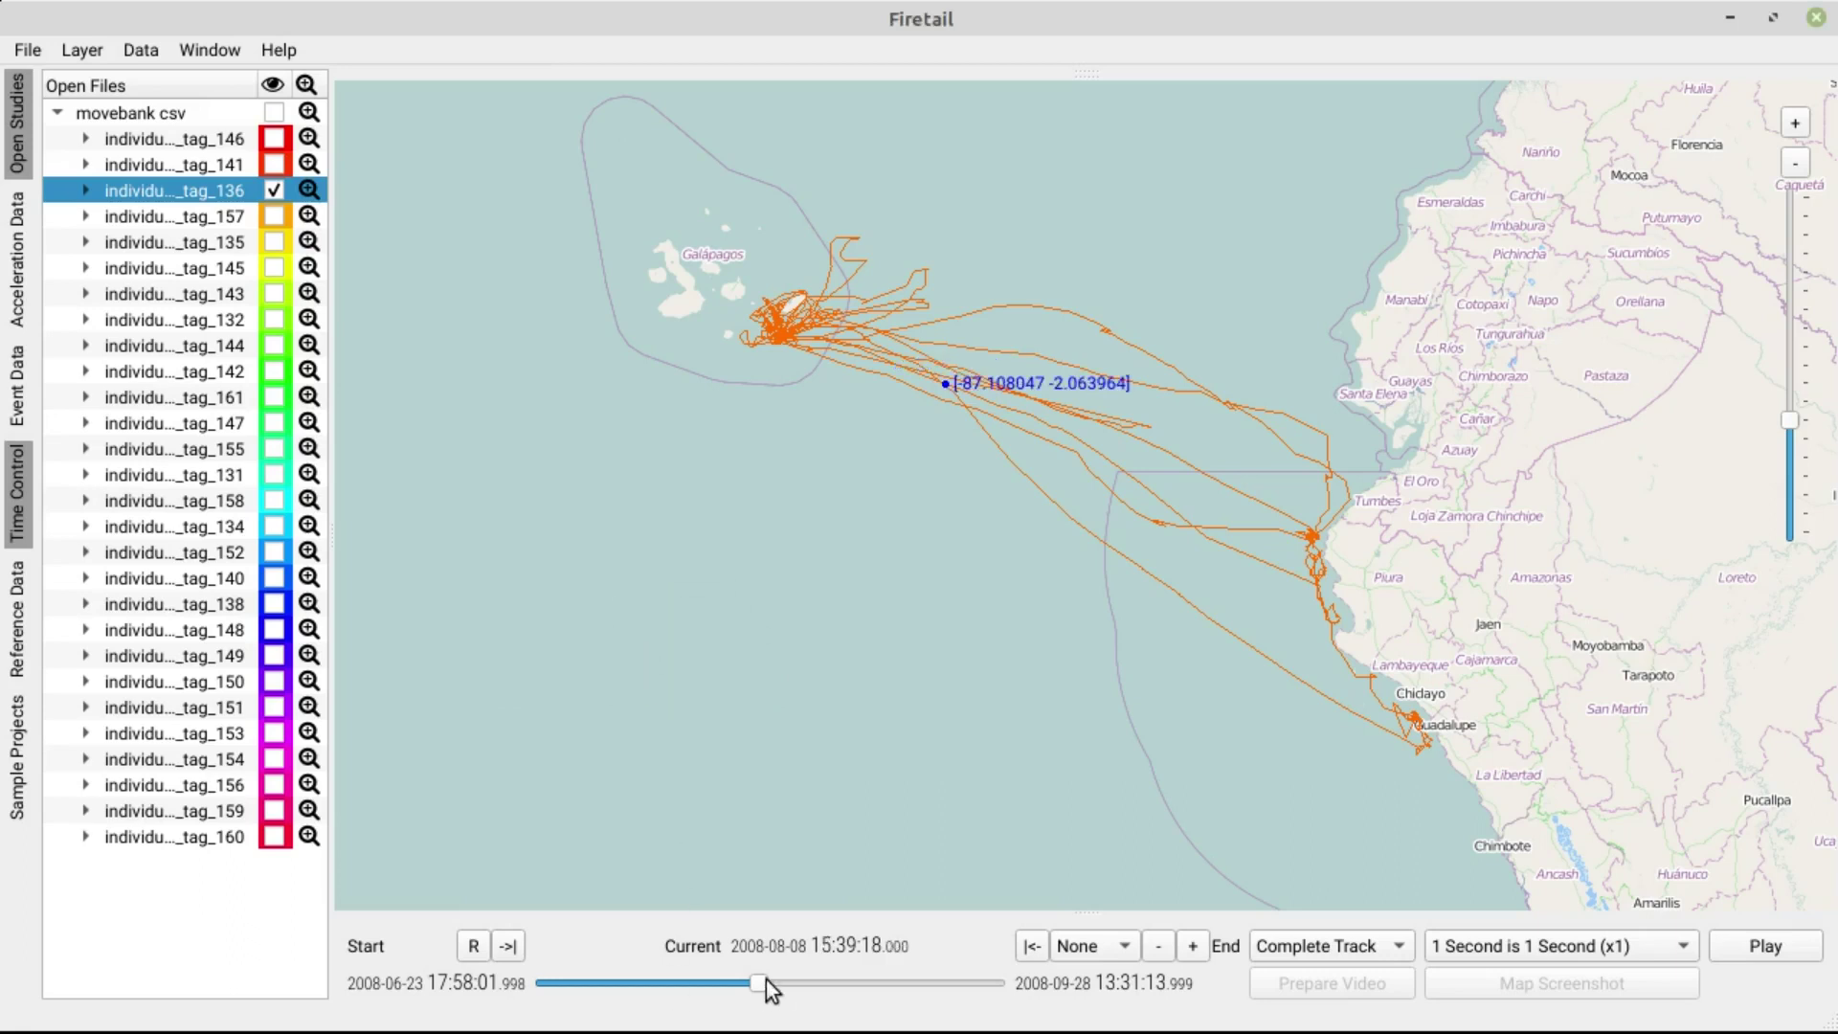
{"action": "mouse_move", "coordinate": [760, 984]}
{"action": "left_mouse_down"}
{"action": "mouse_move", "coordinate": [628, 990]}
{"action": "mouse_move", "coordinate": [900, 972]}
{"action": "mouse_move", "coordinate": [671, 983]}
{"action": "left_mouse_up"}
{"action": "left_click", "coordinate": [275, 500]}
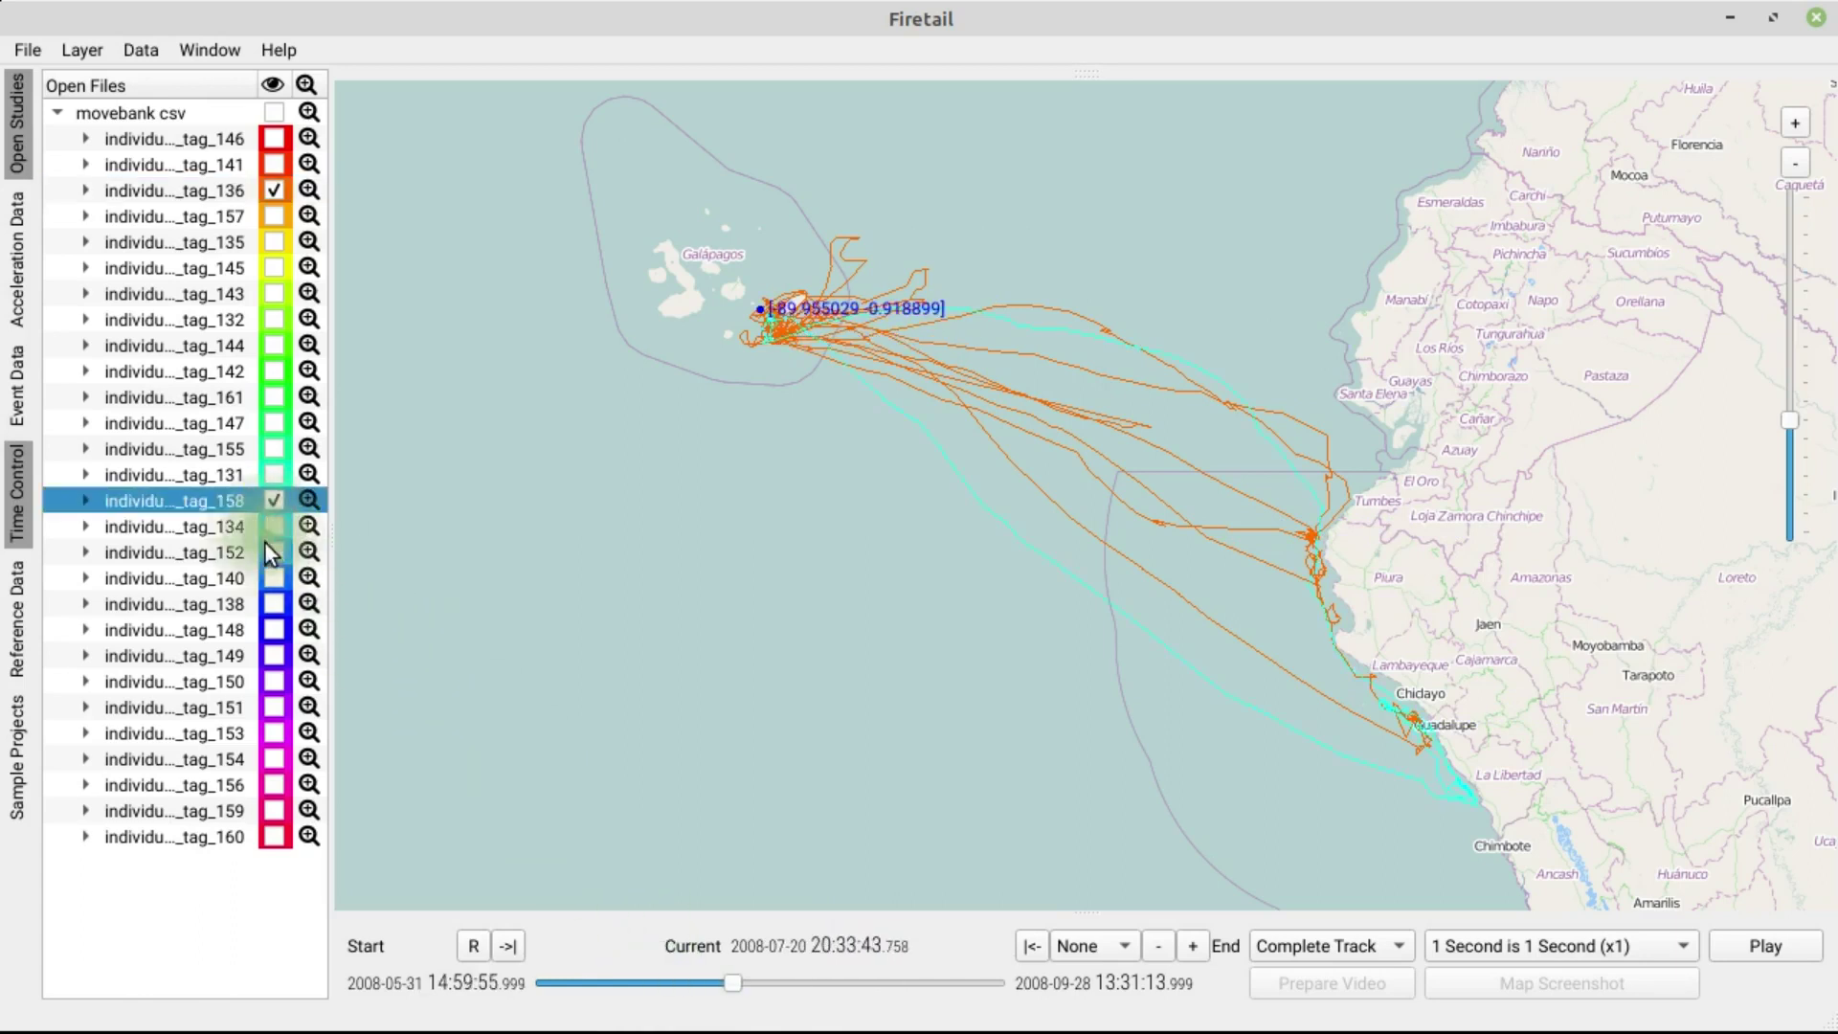
{"action": "left_click", "coordinate": [274, 579]}
{"action": "left_click", "coordinate": [274, 685]}
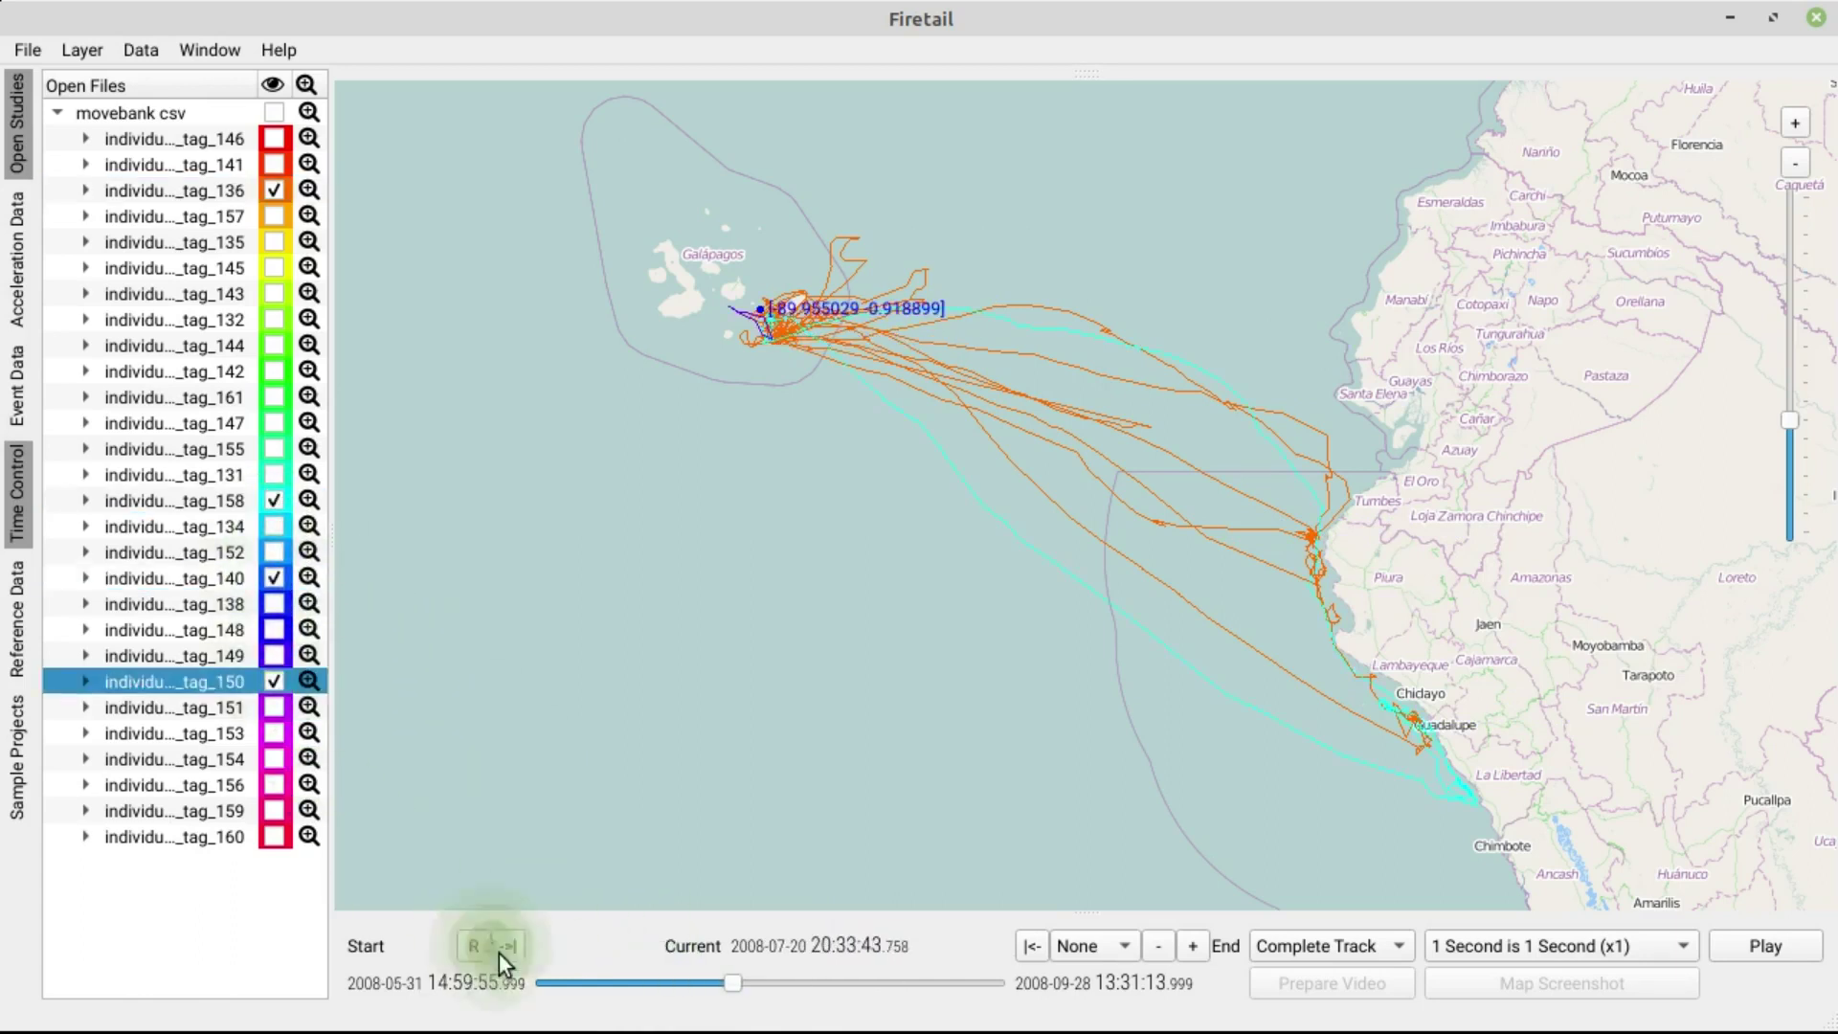
{"action": "mouse_move", "coordinate": [713, 984]}
{"action": "left_mouse_down"}
{"action": "mouse_move", "coordinate": [594, 991]}
{"action": "mouse_move", "coordinate": [841, 976]}
{"action": "mouse_move", "coordinate": [720, 980]}
{"action": "left_mouse_up"}
{"action": "left_click", "coordinate": [275, 785]}
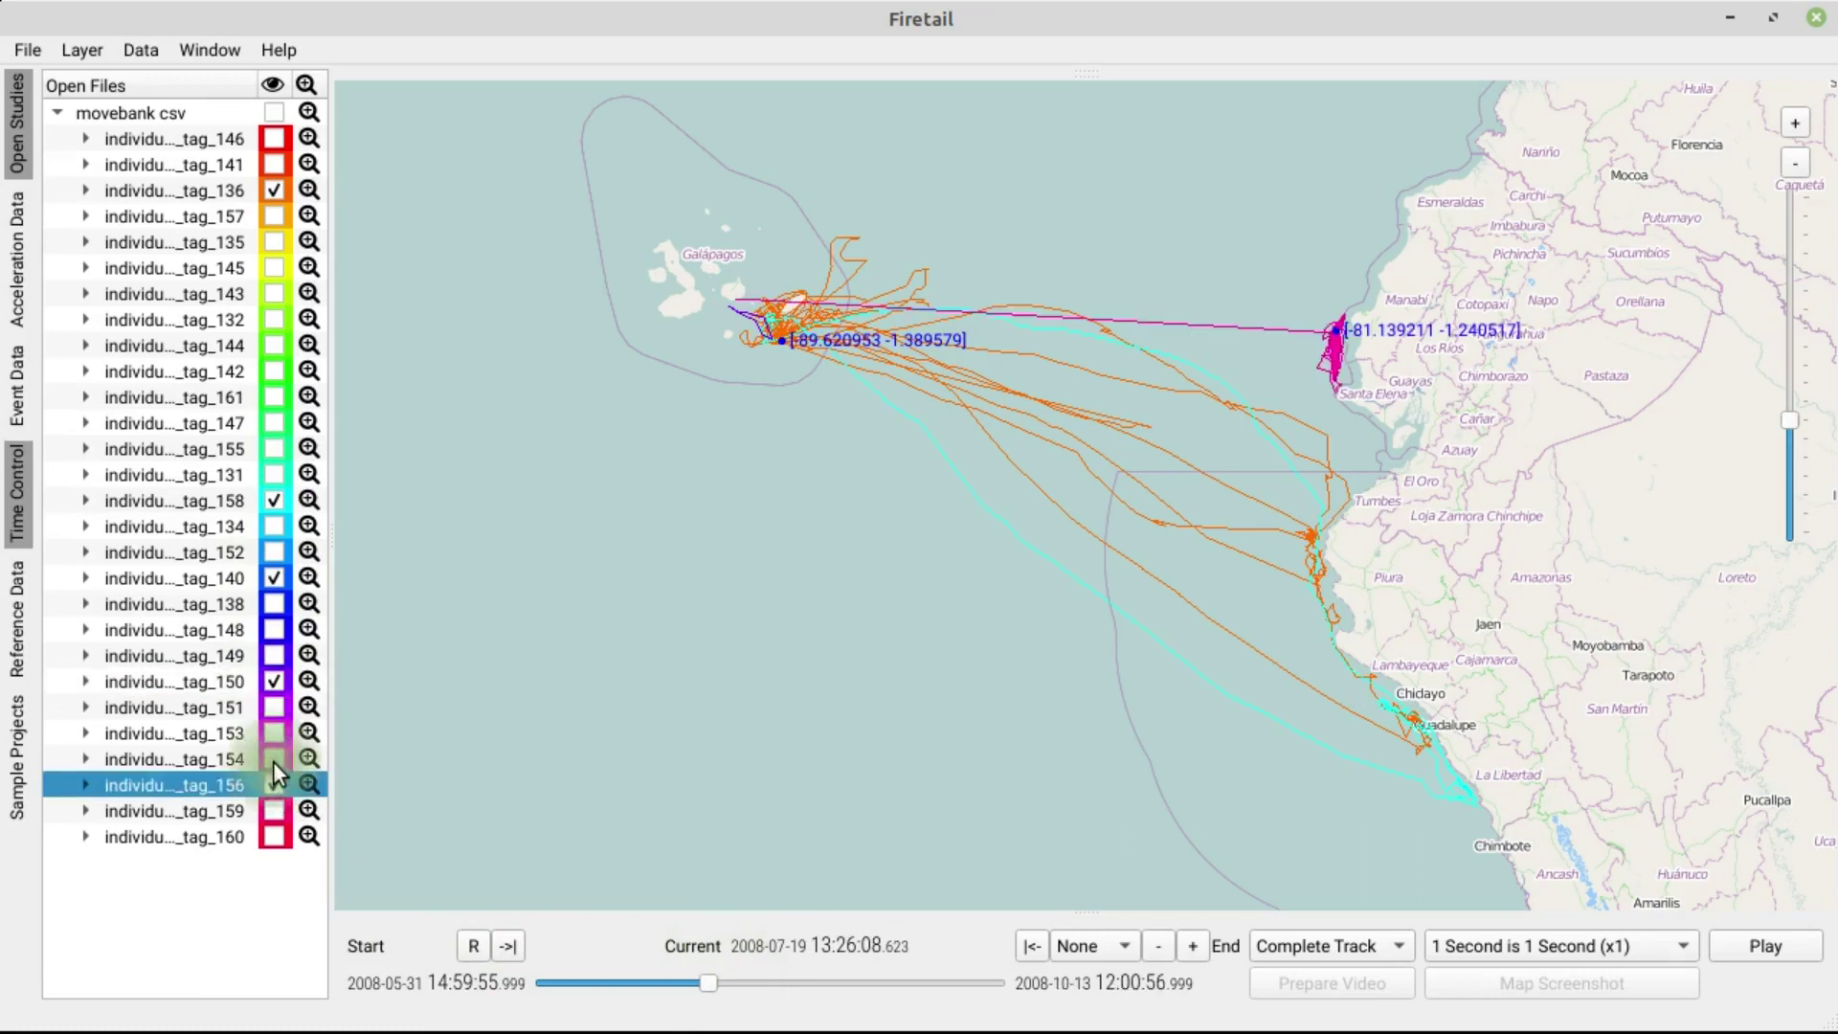
{"action": "left_click", "coordinate": [275, 735]}
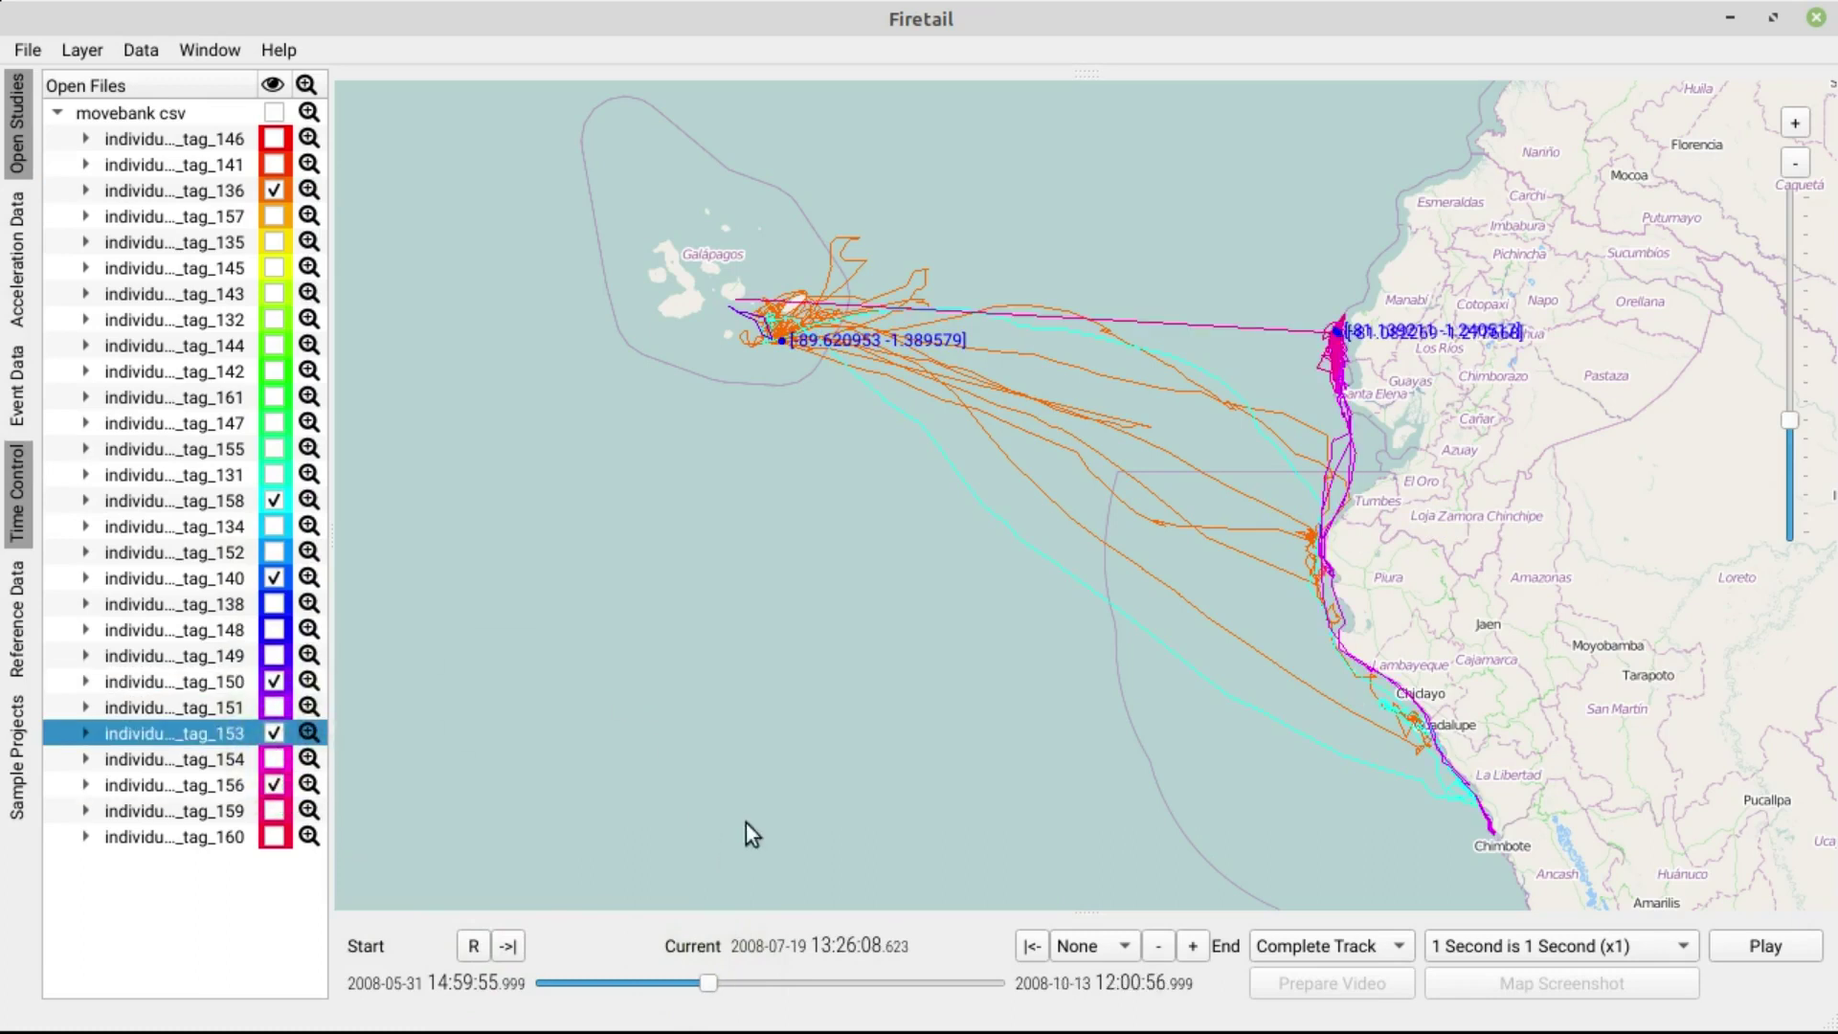
{"action": "left_click", "coordinate": [1026, 544]}
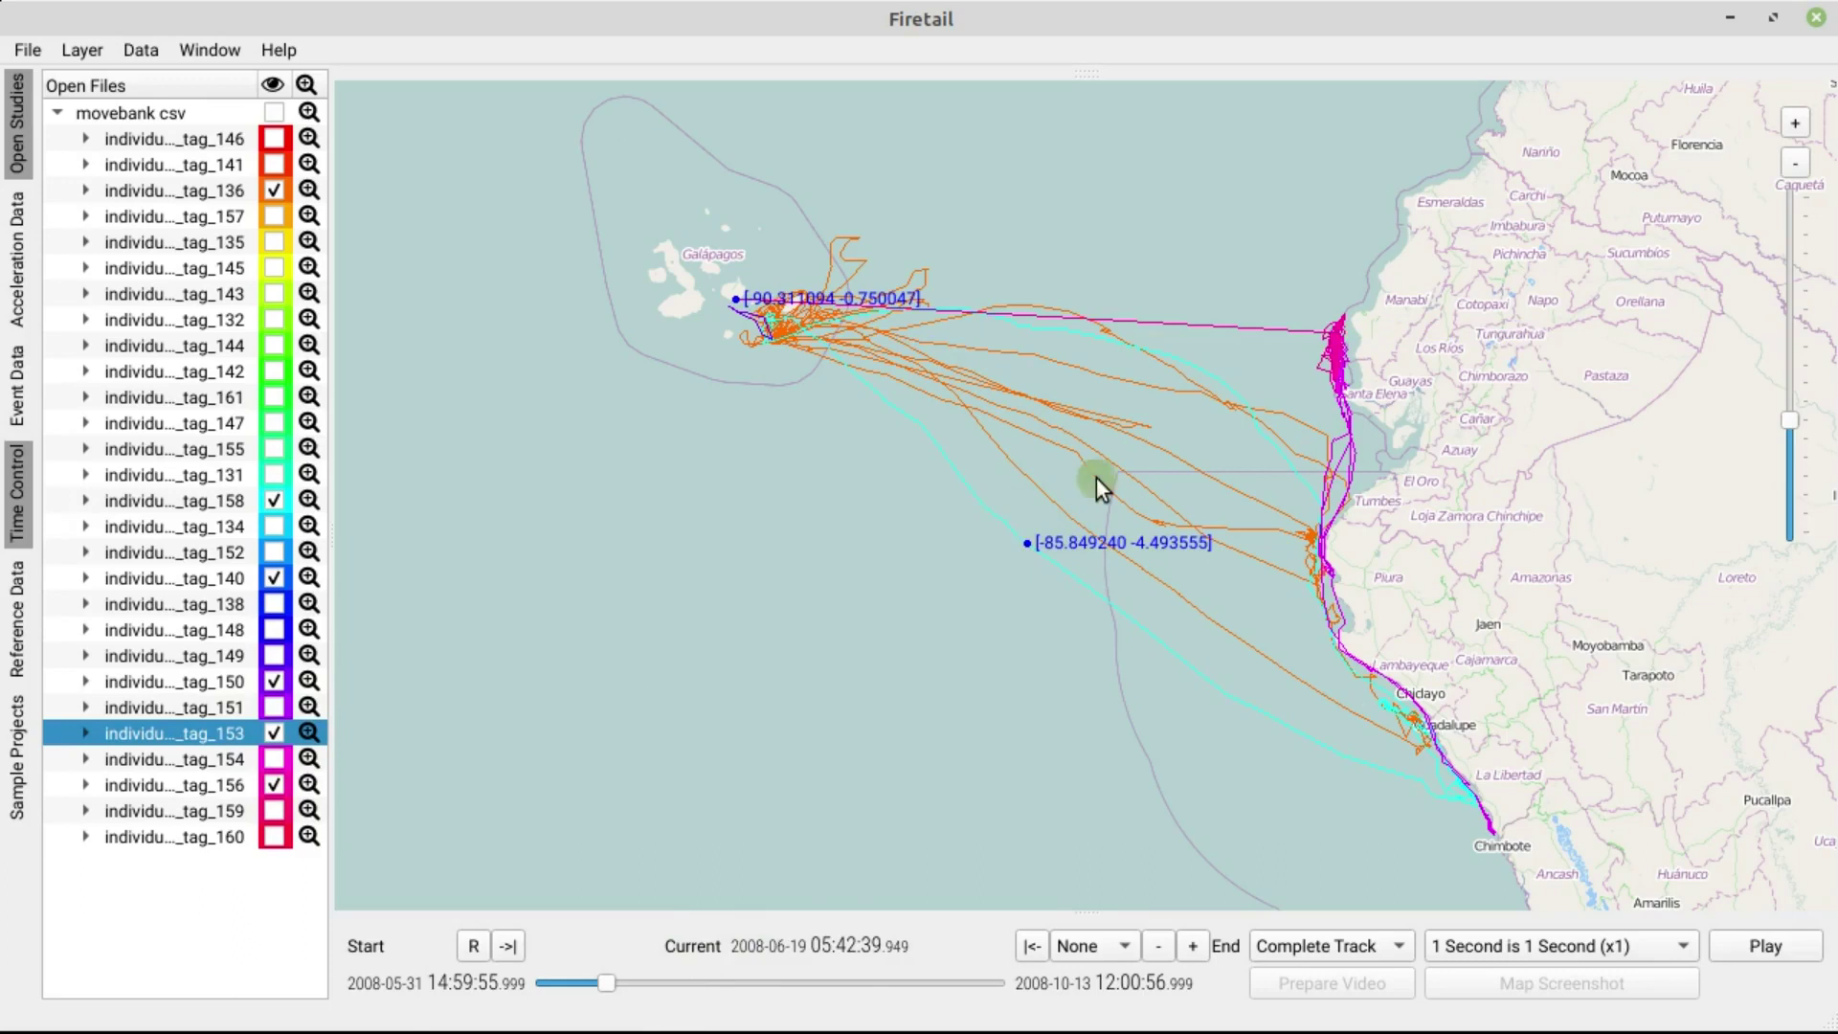
{"action": "left_click", "coordinate": [1096, 476]}
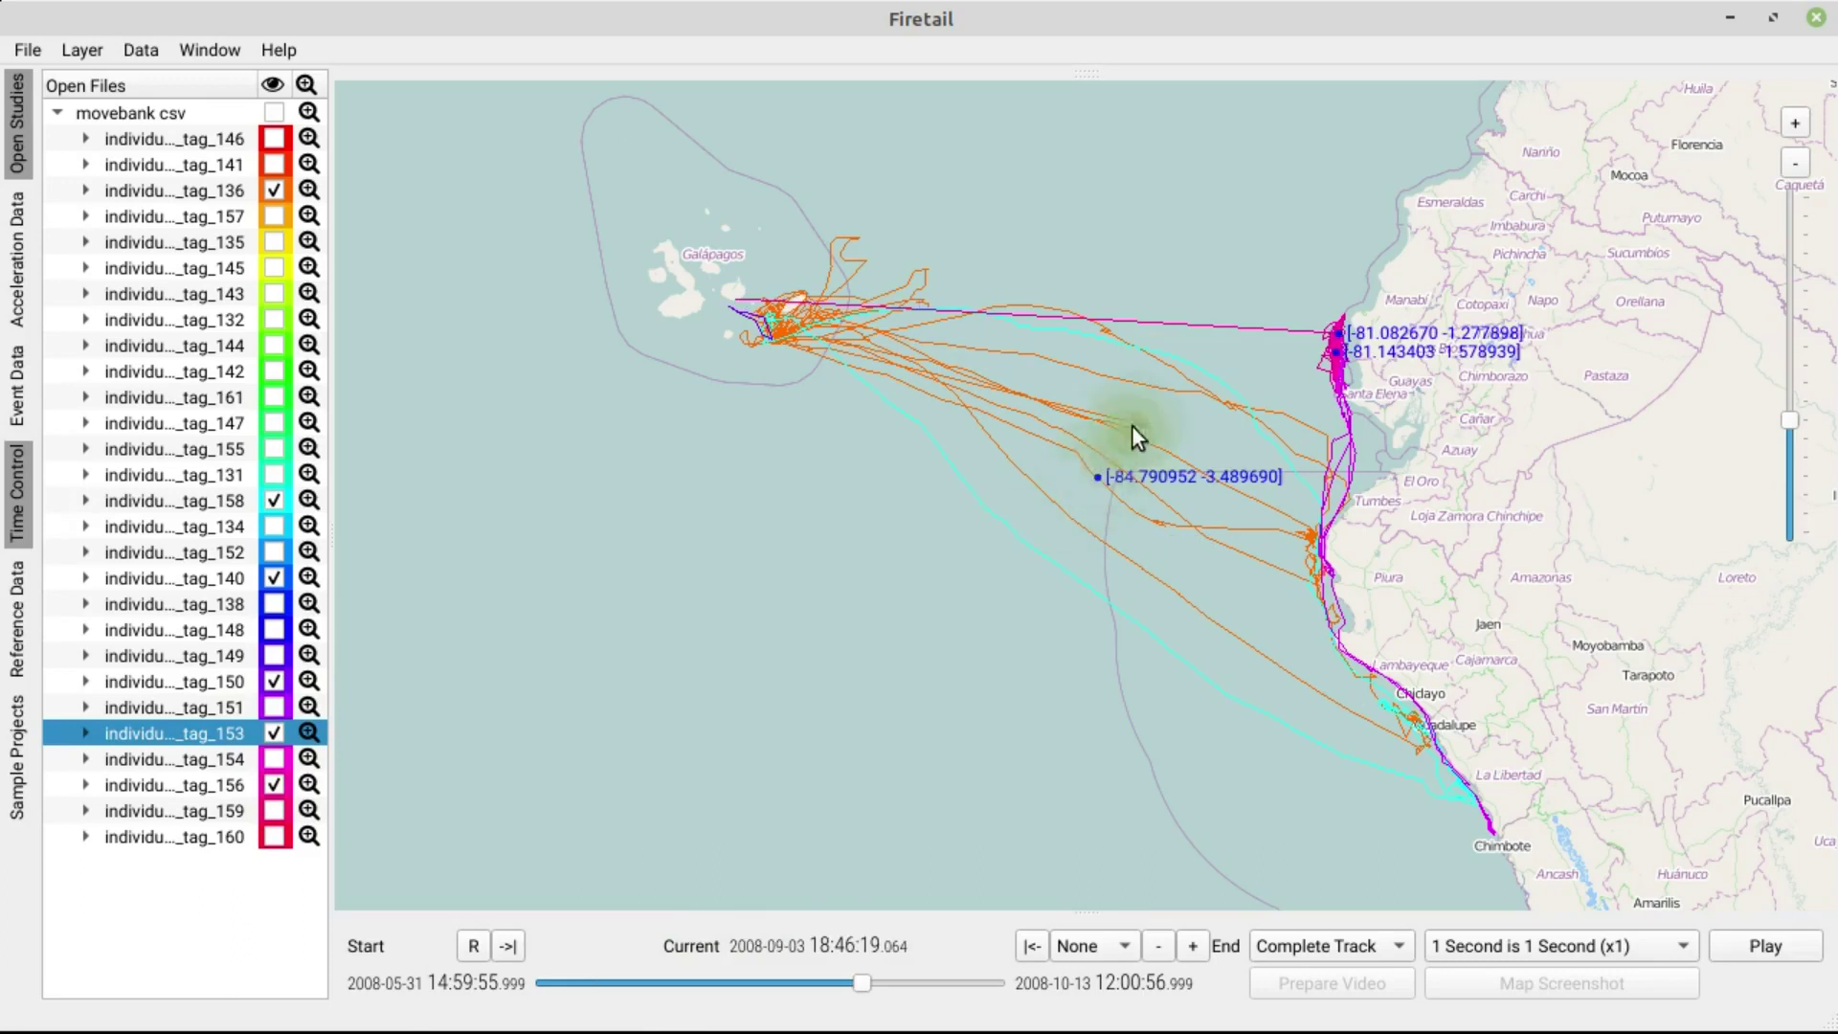
{"action": "left_click", "coordinate": [1195, 325]}
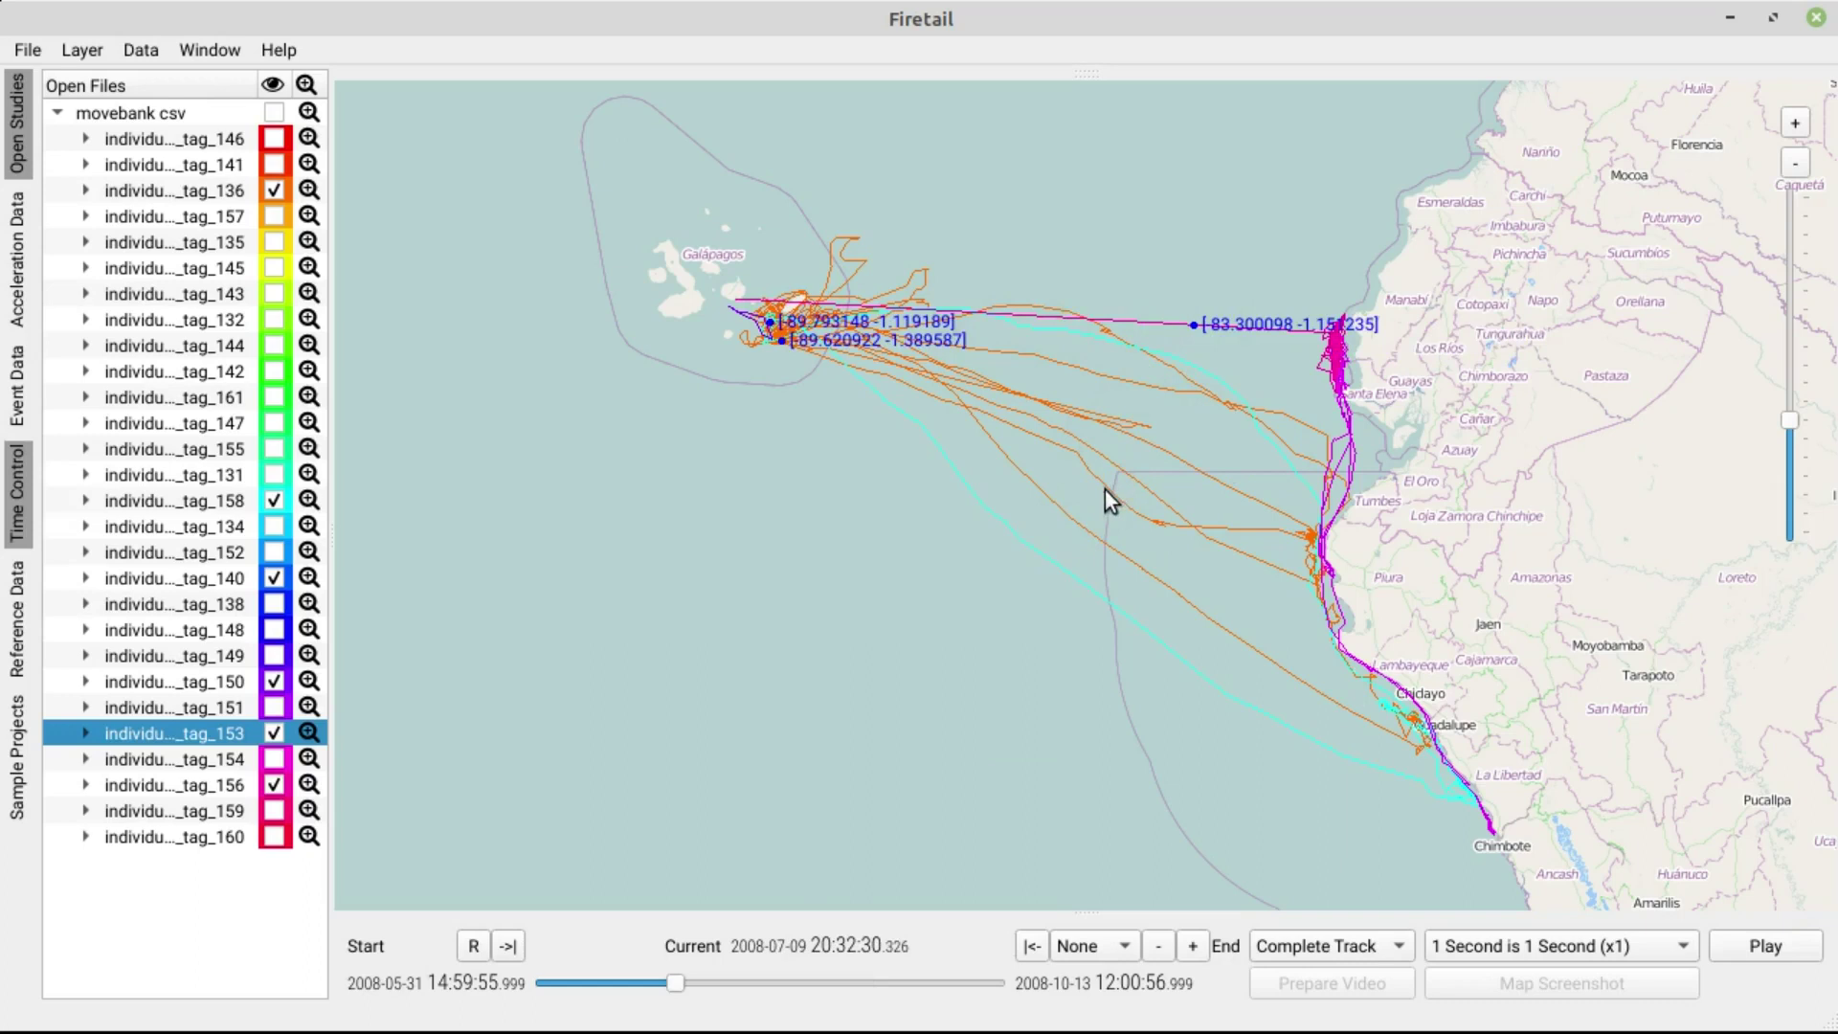
{"action": "left_click", "coordinate": [1125, 556]}
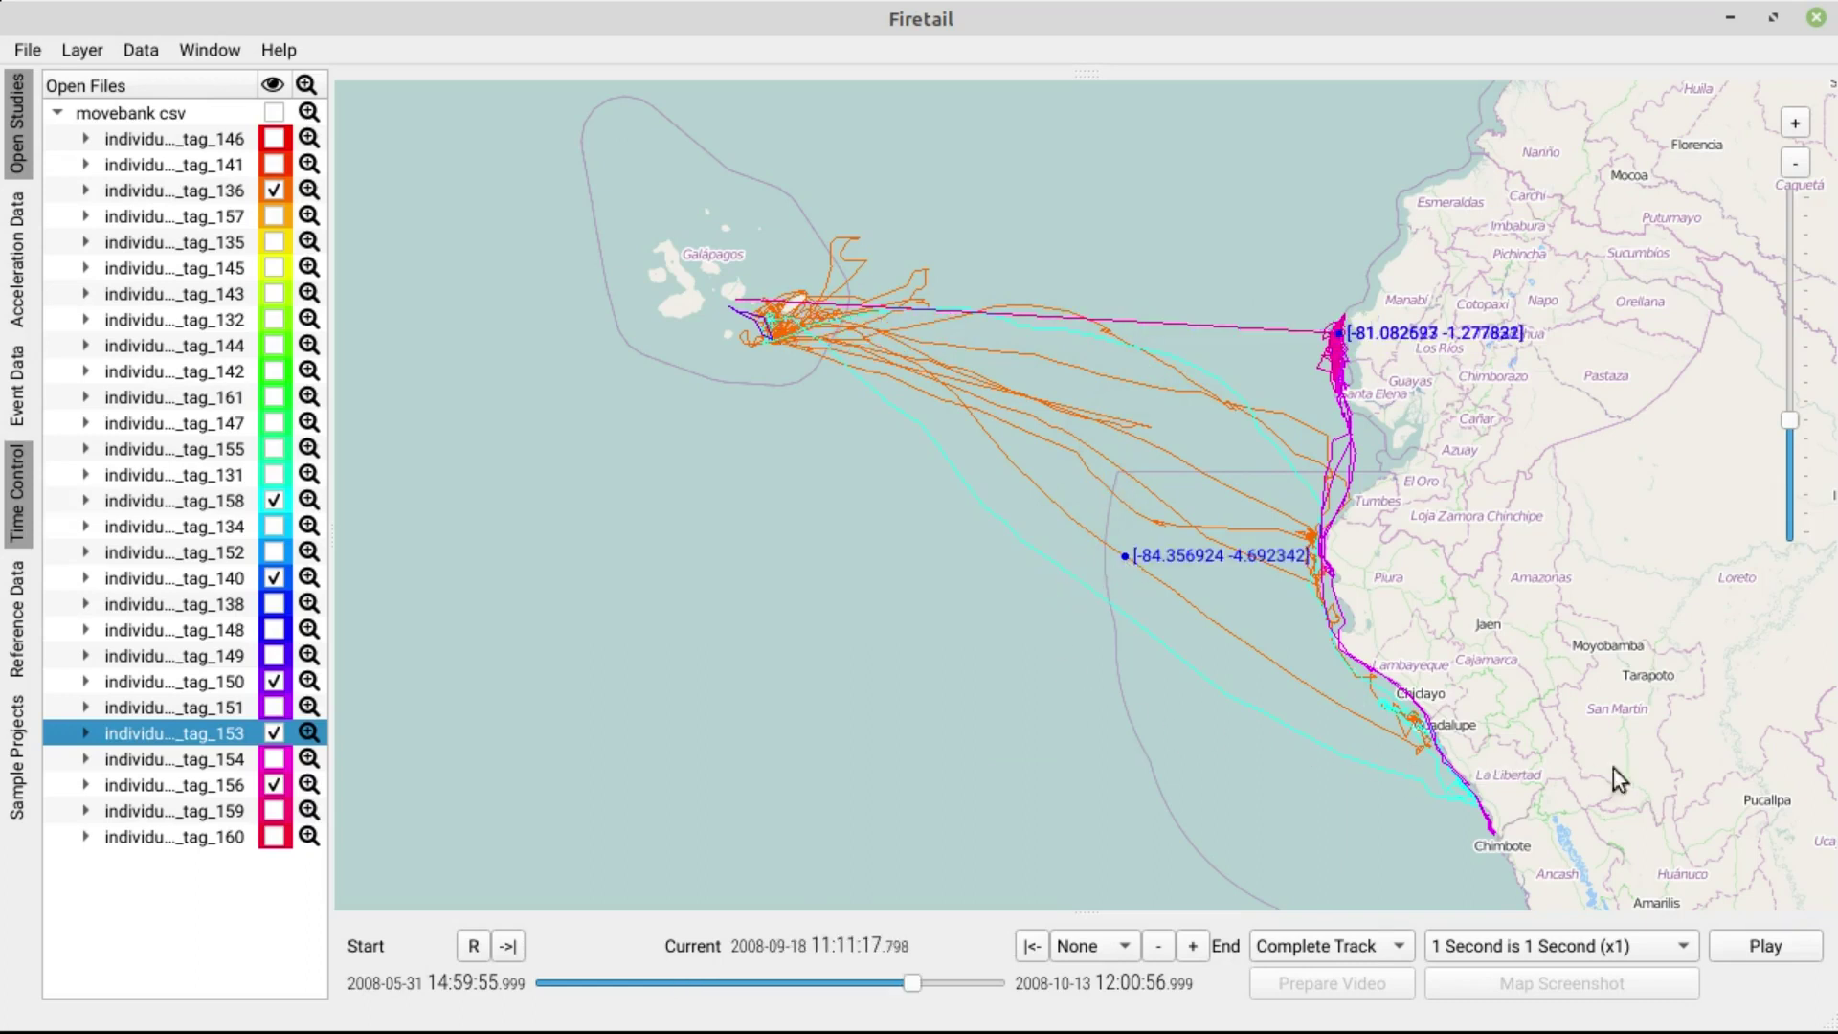
- Start playback with the map closely zoomed on the tag_136 position marker and raise the playback speed to 1 Second is 10 Minutes (x600)
{"action": "left_click", "coordinate": [1736, 954]}
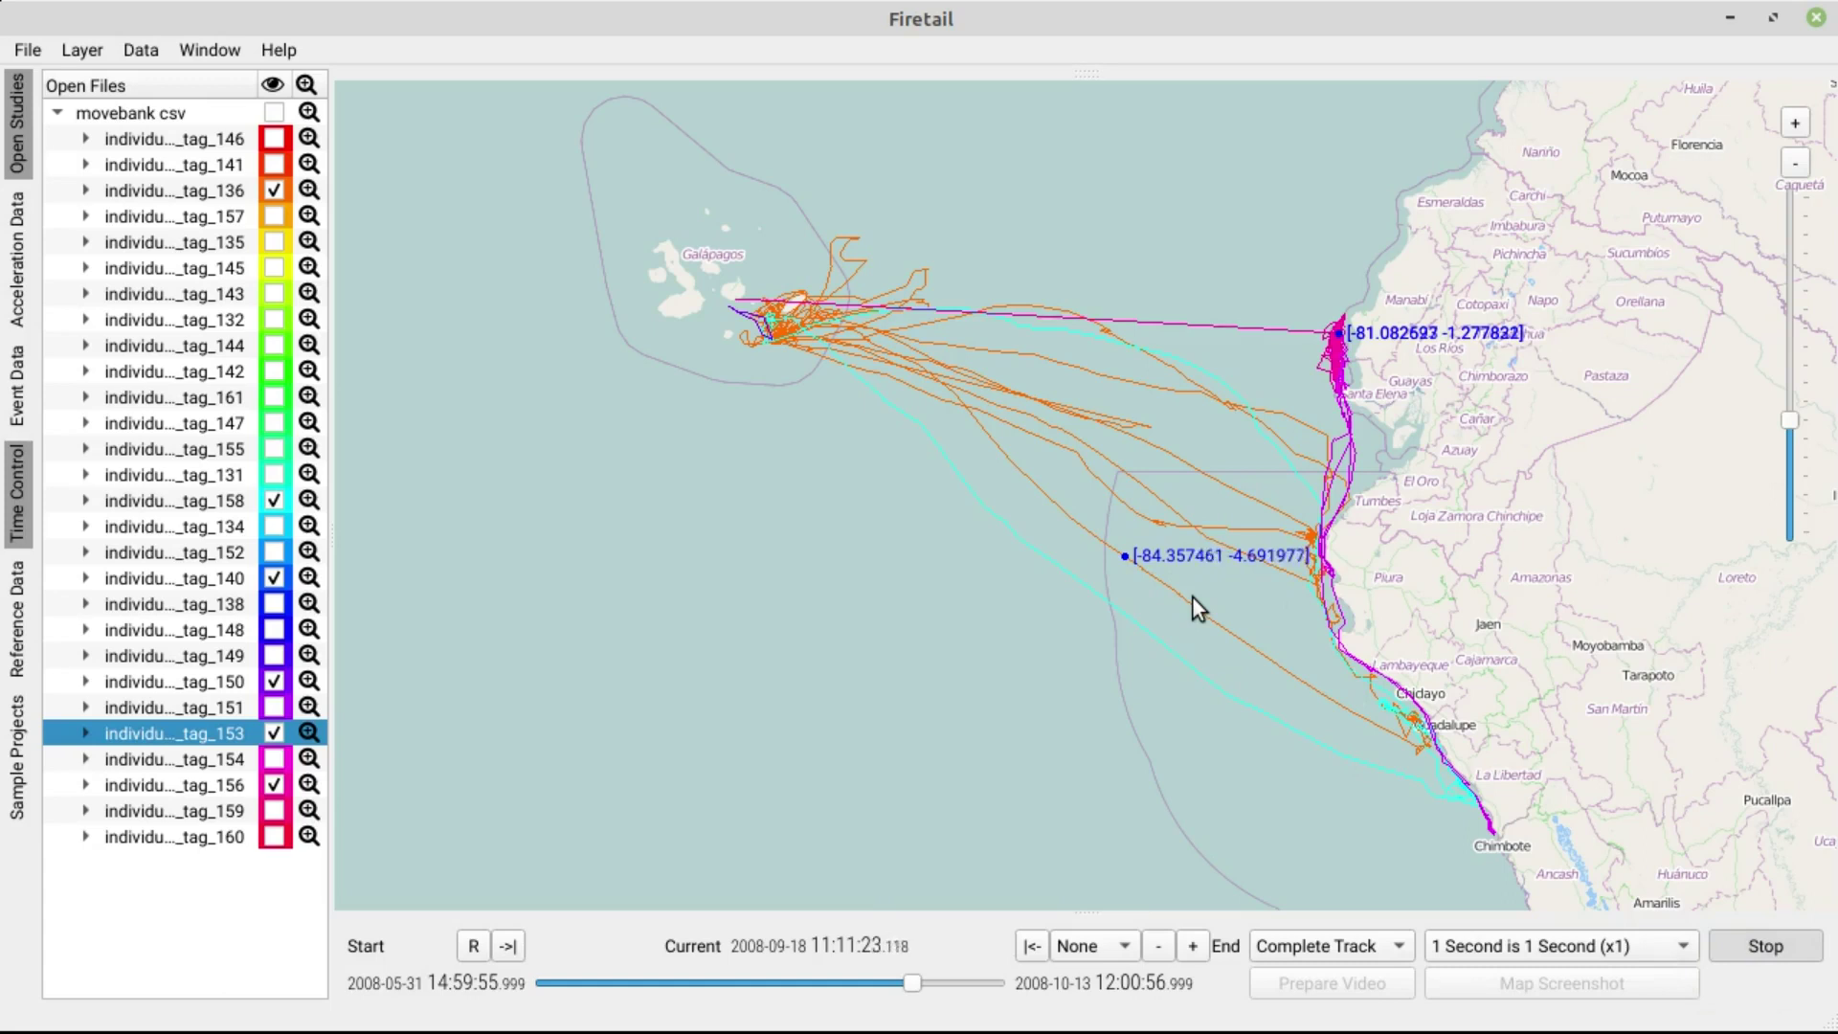
{"action": "scroll", "coordinate": [1126, 557], "scroll_direction": "up", "scroll_amount": 3}
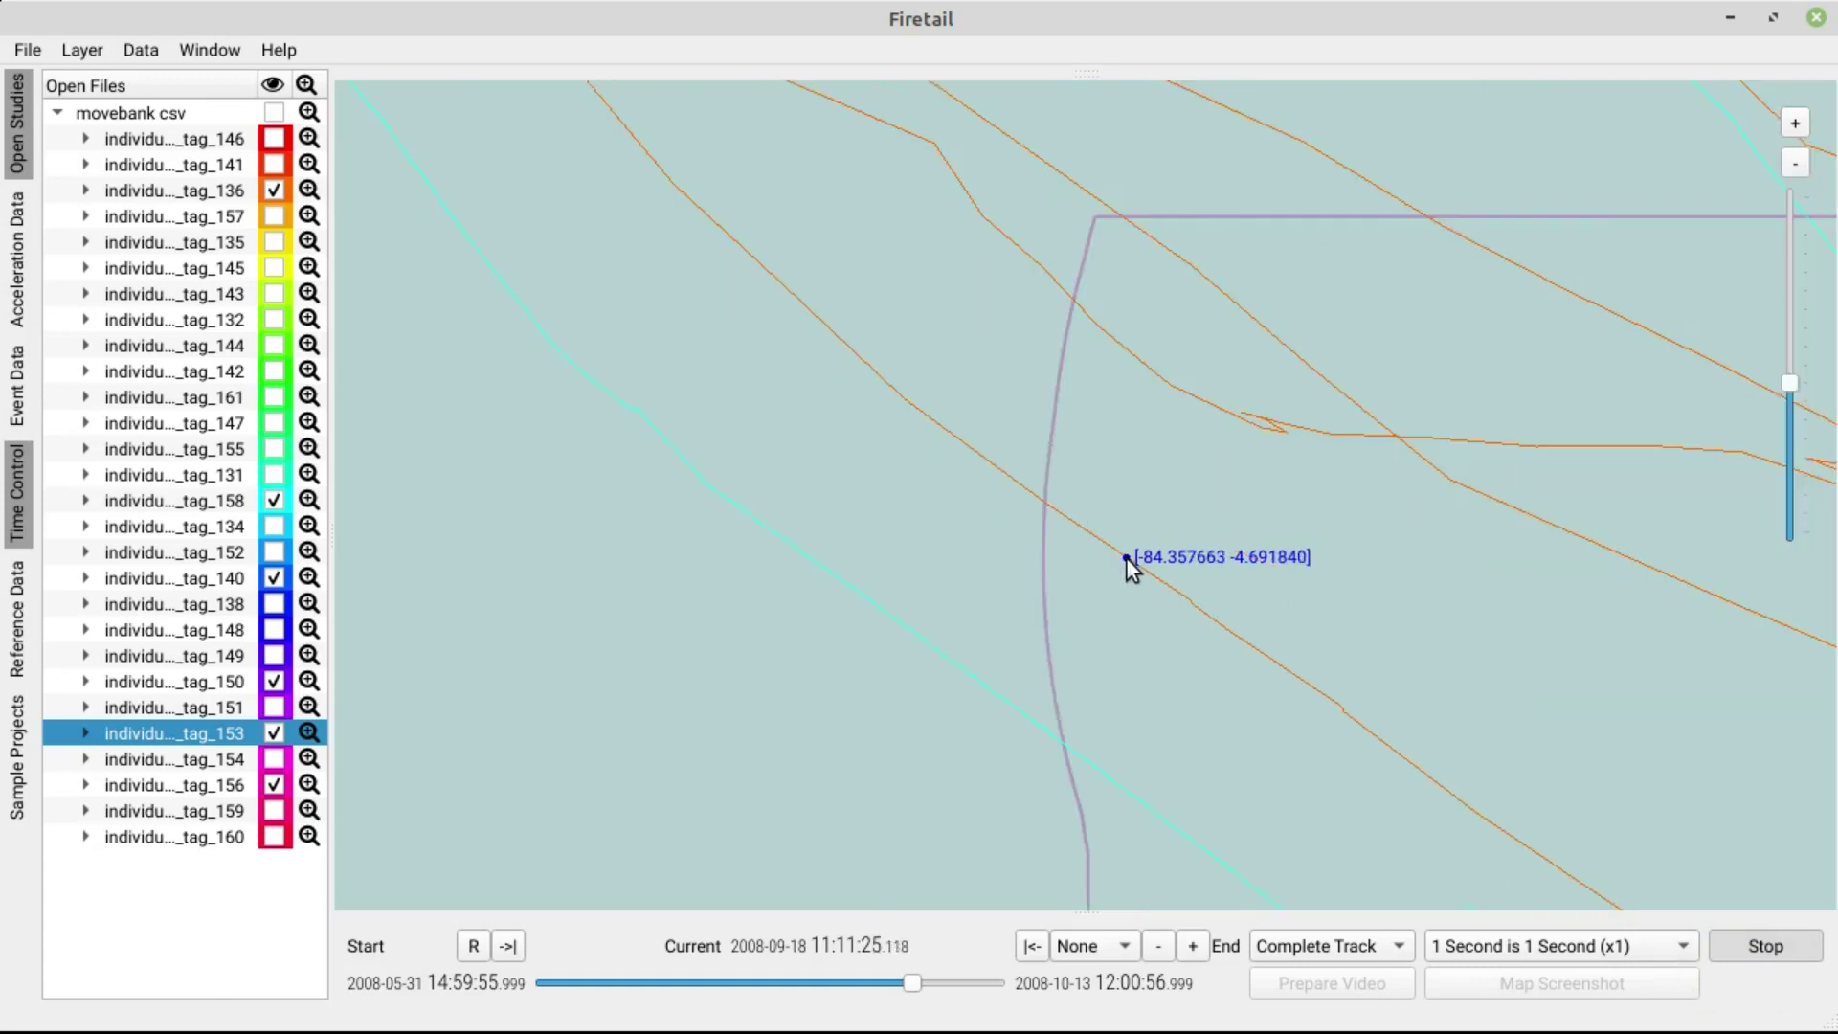
{"action": "scroll", "coordinate": [1128, 557], "scroll_direction": "up", "scroll_amount": 1}
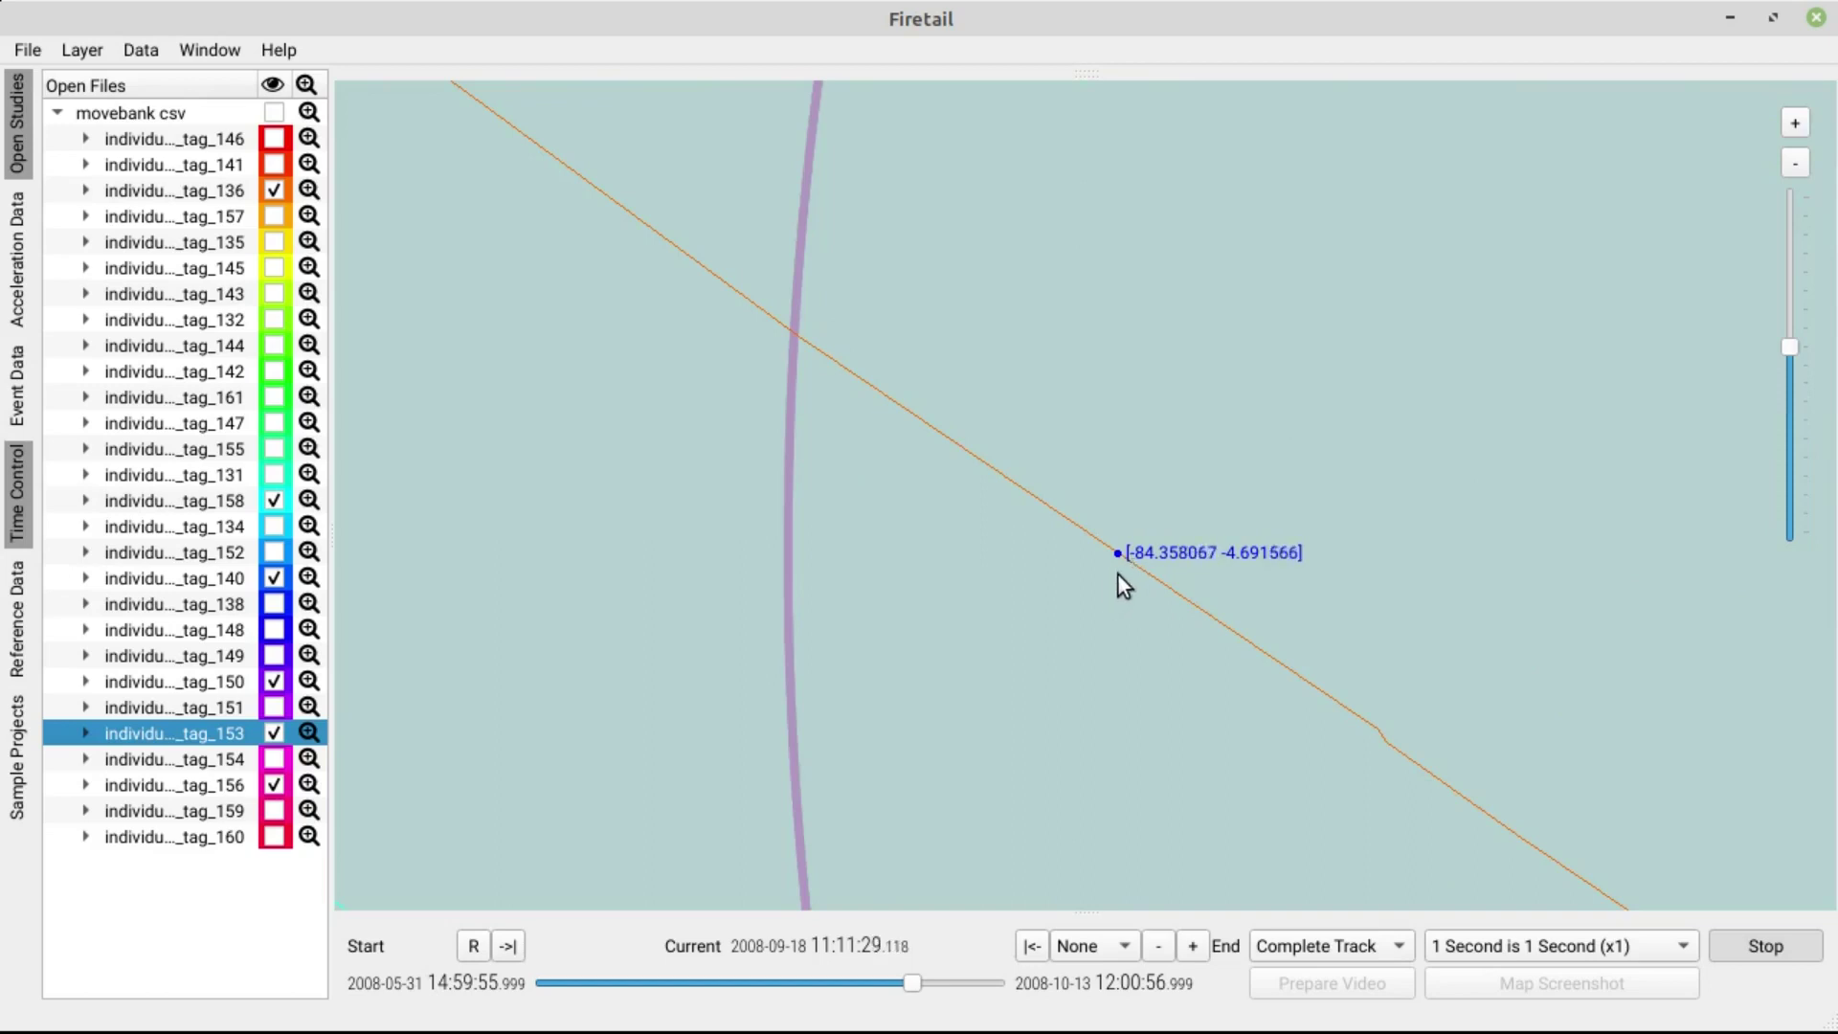
{"action": "scroll", "coordinate": [1125, 568], "scroll_direction": "up", "scroll_amount": 1}
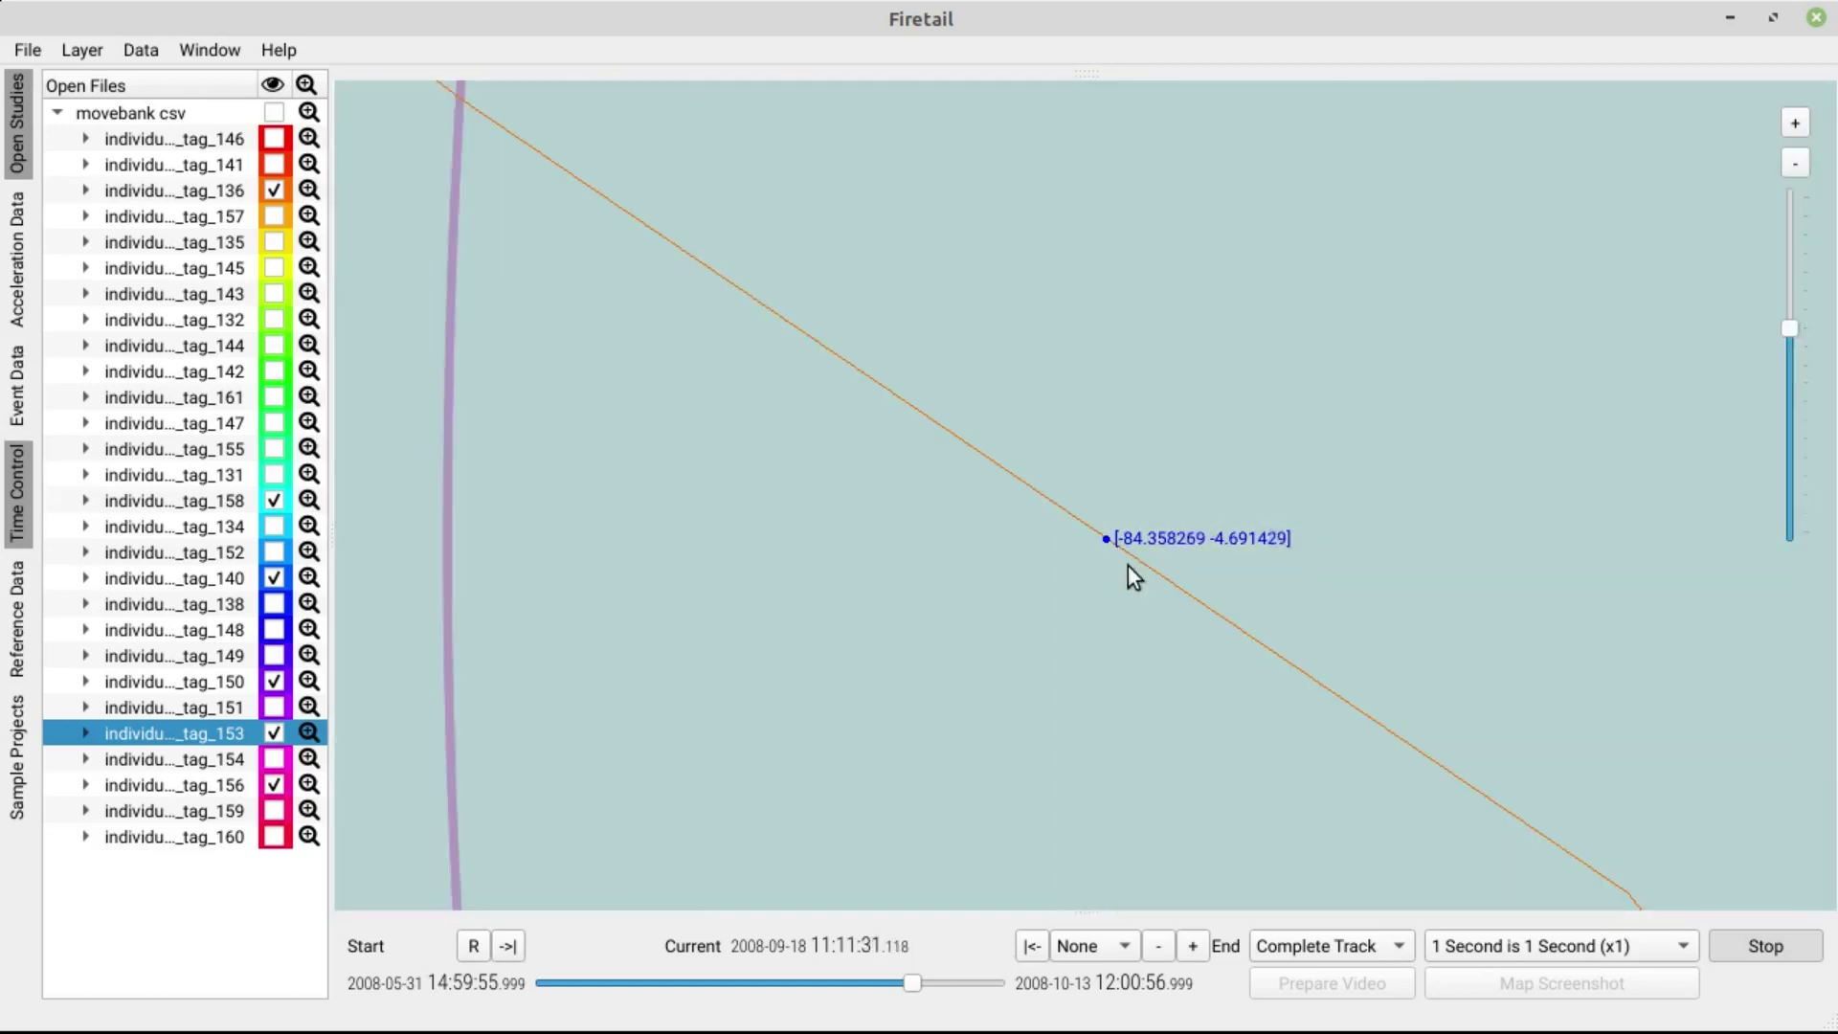
{"action": "left_click", "coordinate": [1653, 946]}
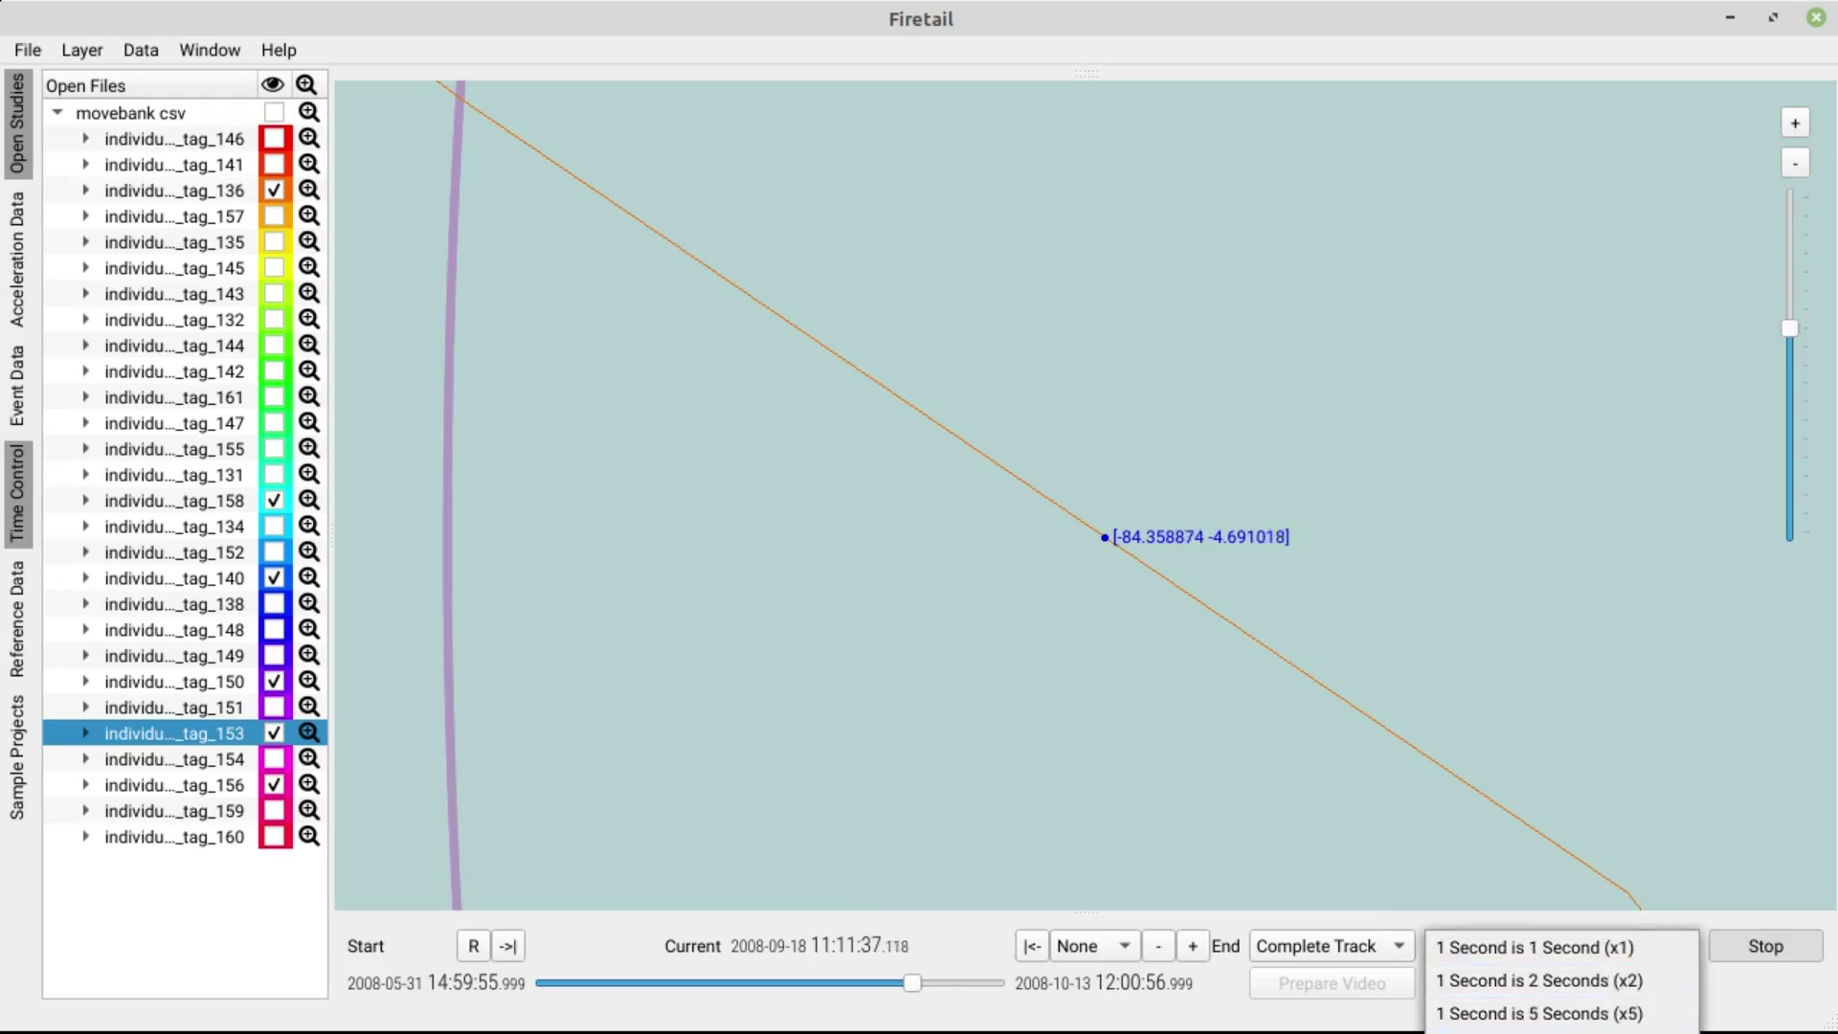
{"action": "left_click", "coordinate": [1628, 1022]}
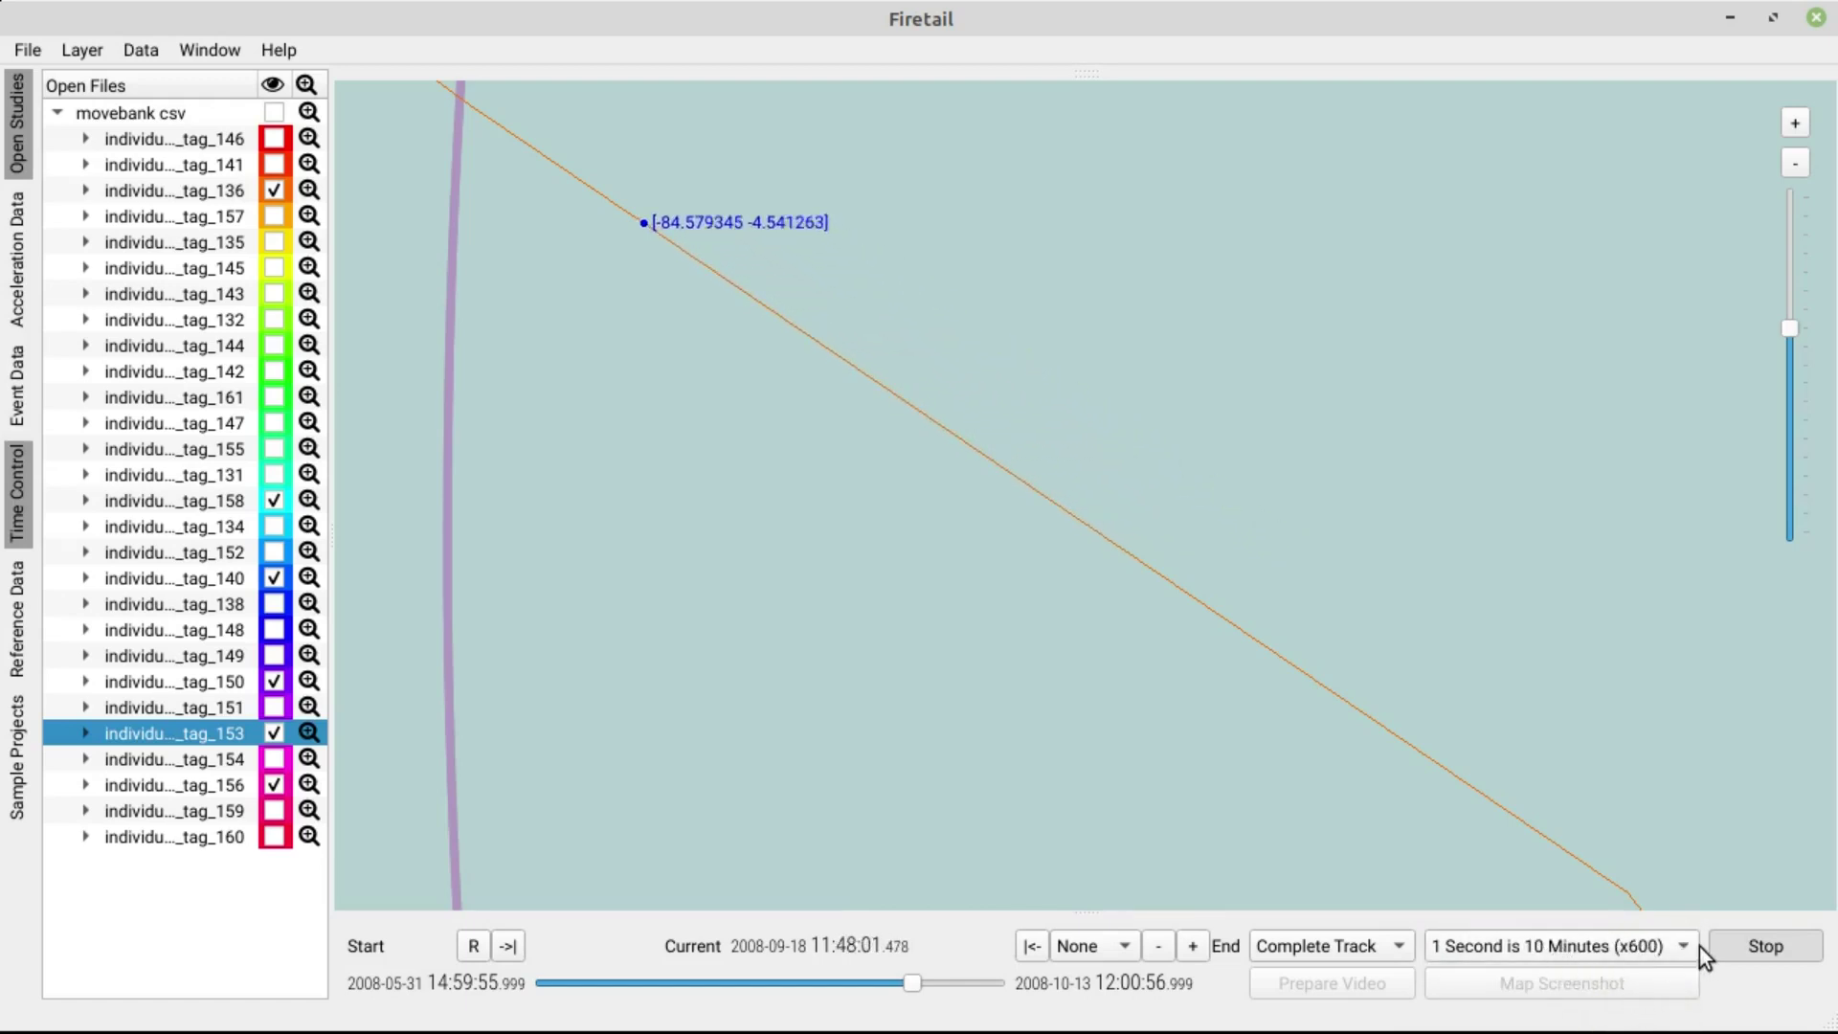
- Follow the moving position marker northwest along the tag_136 track, stop the playback and centre the map on the marker
{"action": "left_click_drag", "start_coordinate": [625, 278], "coordinate": [1407, 824]}
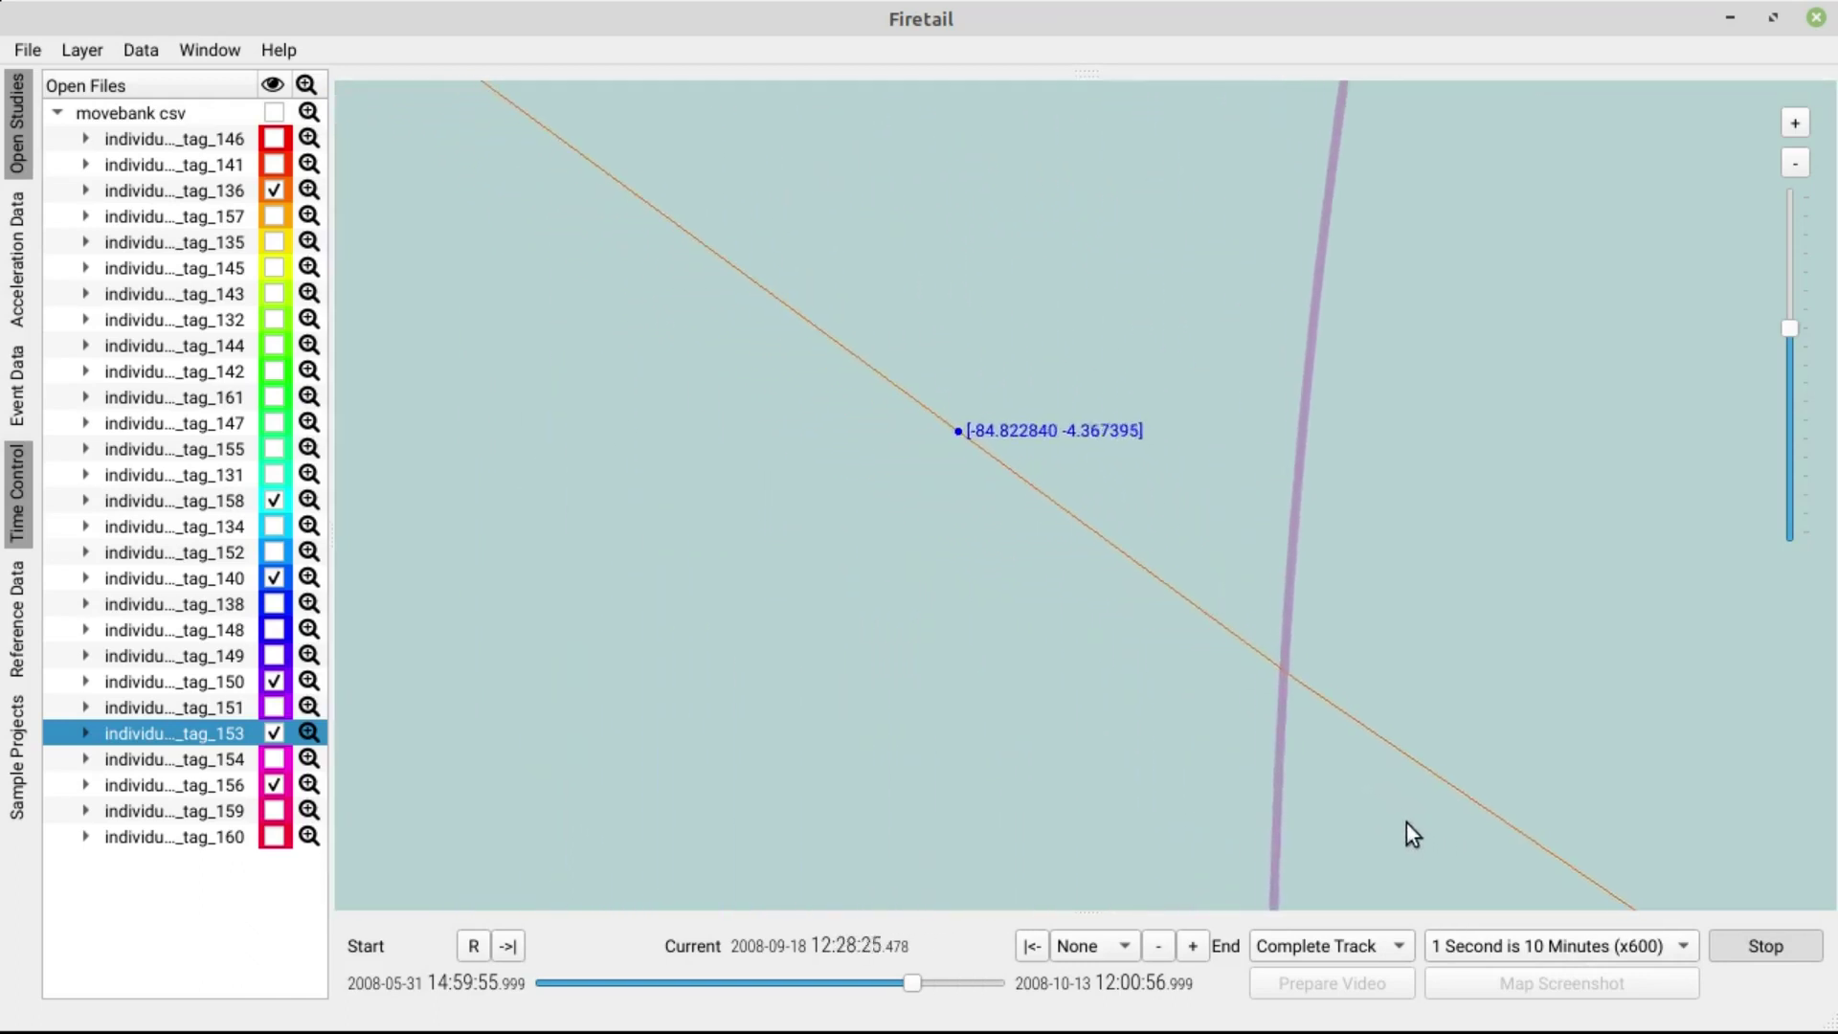
{"action": "left_click_drag", "start_coordinate": [623, 257], "coordinate": [996, 509]}
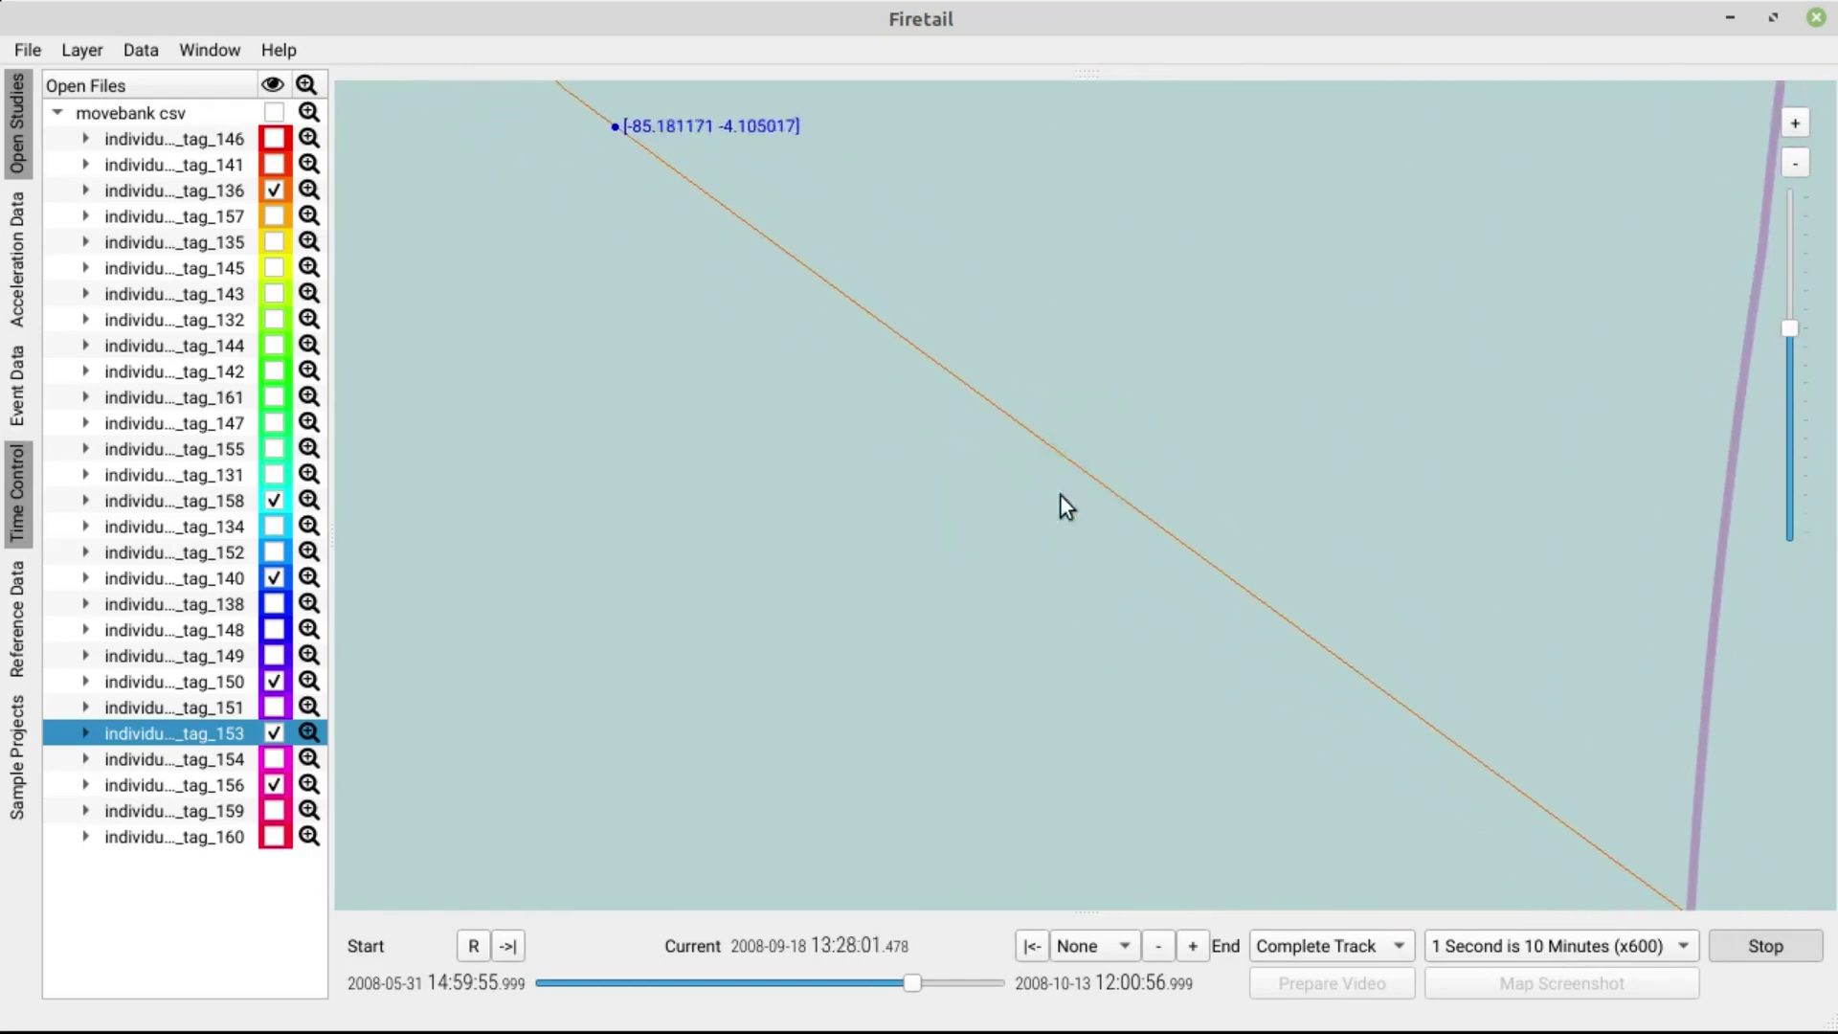
{"action": "left_click", "coordinate": [1732, 945]}
{"action": "left_click_drag", "start_coordinate": [619, 201], "coordinate": [1264, 763]}
{"action": "left_click_drag", "start_coordinate": [842, 370], "coordinate": [1018, 548]}
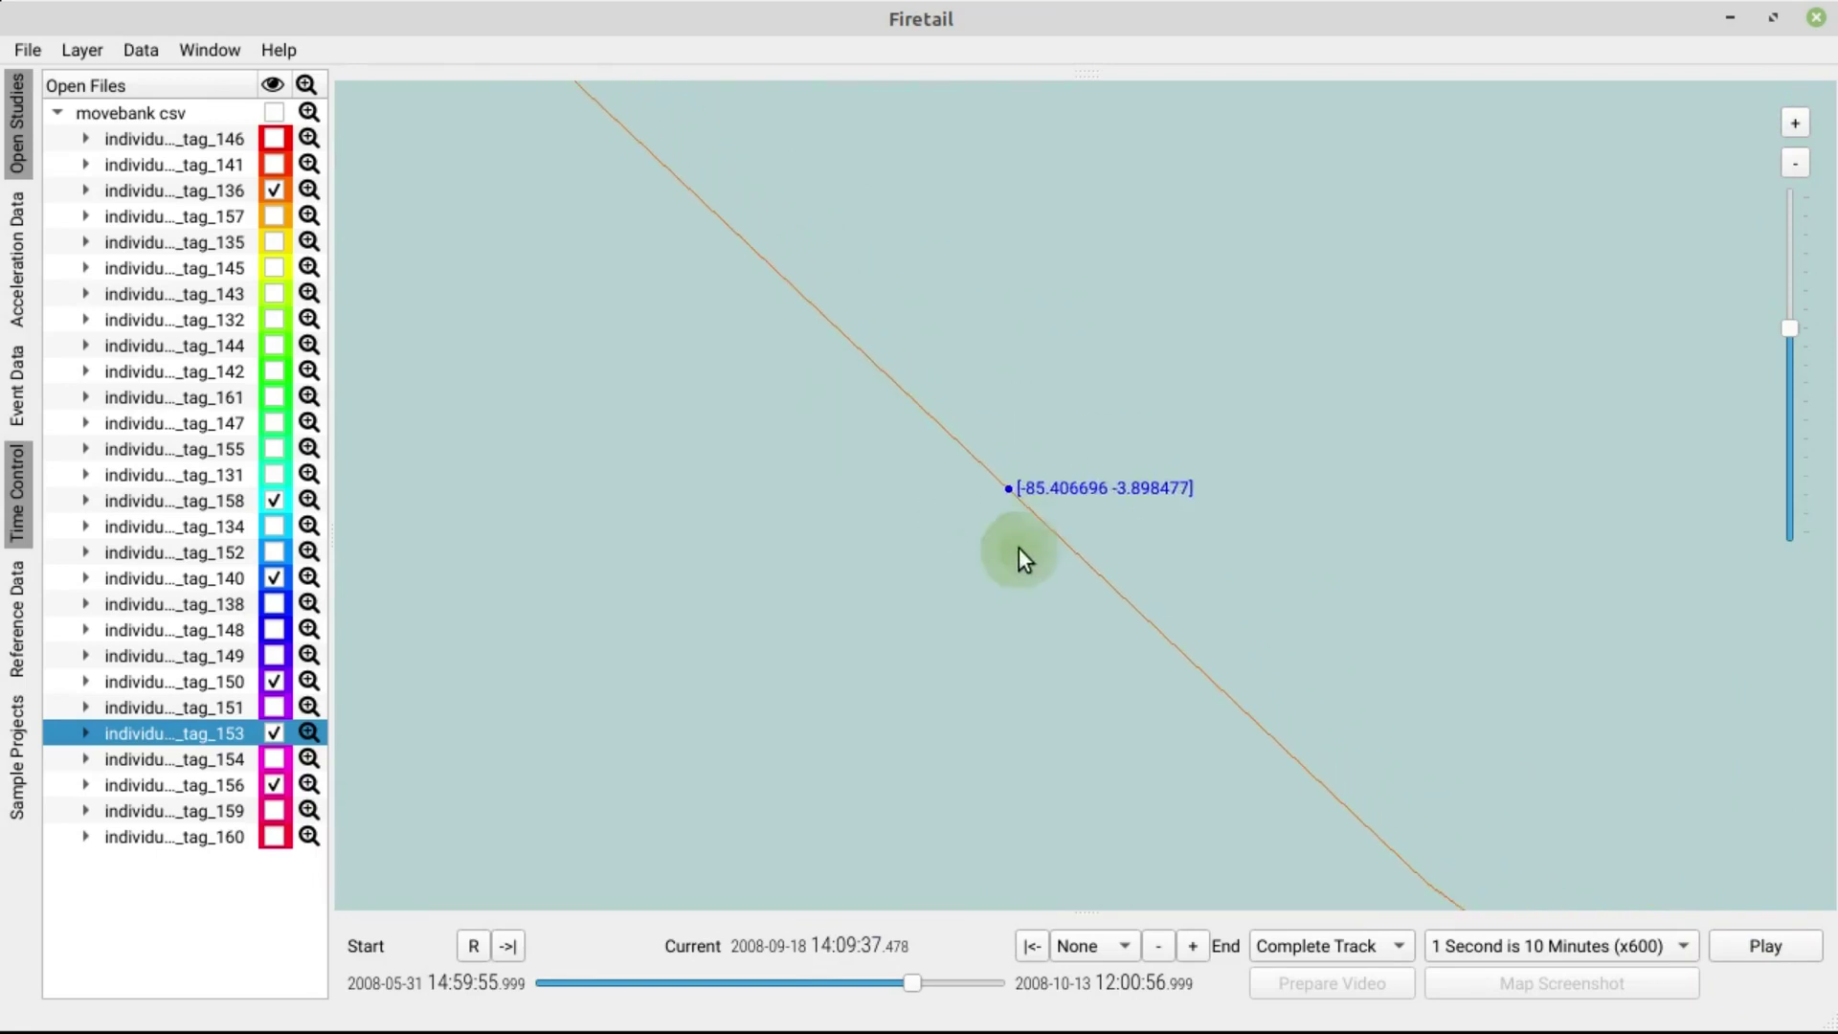
- Resume playback with all displayed tracks in view and limit the visible track length to 7 Days
{"action": "scroll", "coordinate": [1016, 544], "scroll_direction": "down", "scroll_amount": 5}
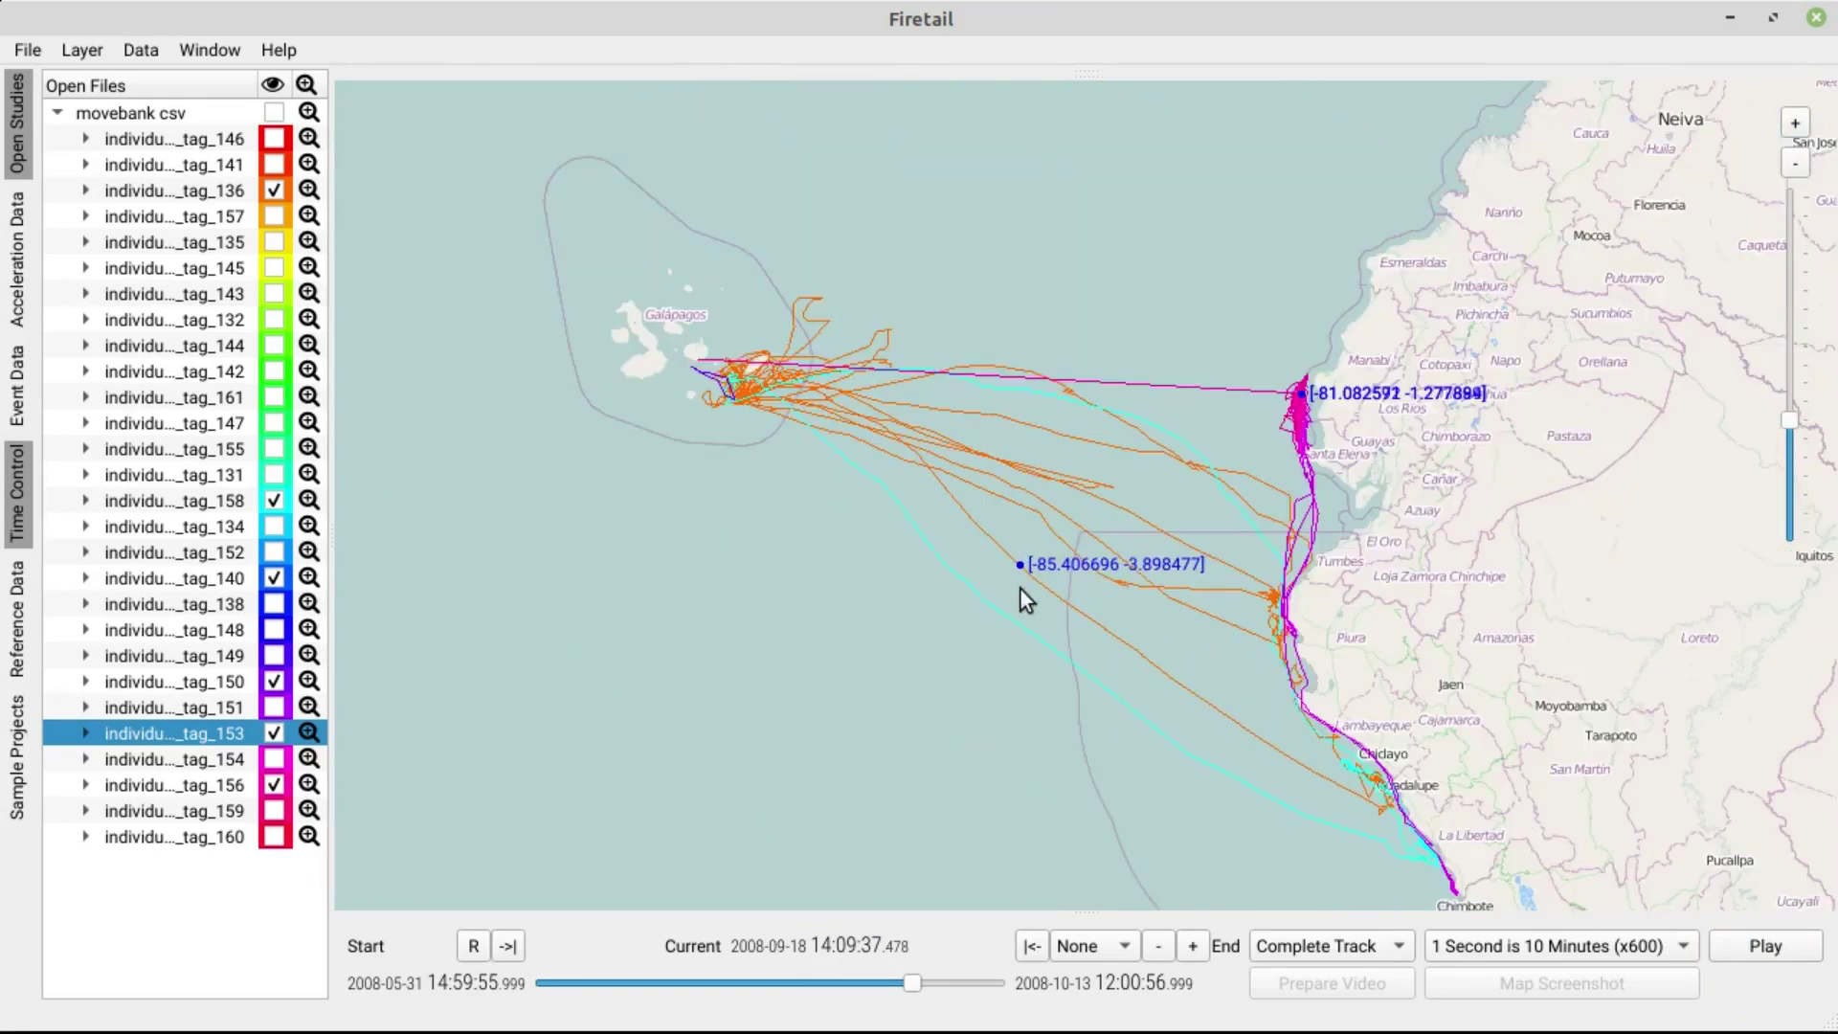
{"action": "left_click_drag", "start_coordinate": [1014, 589], "coordinate": [974, 541]}
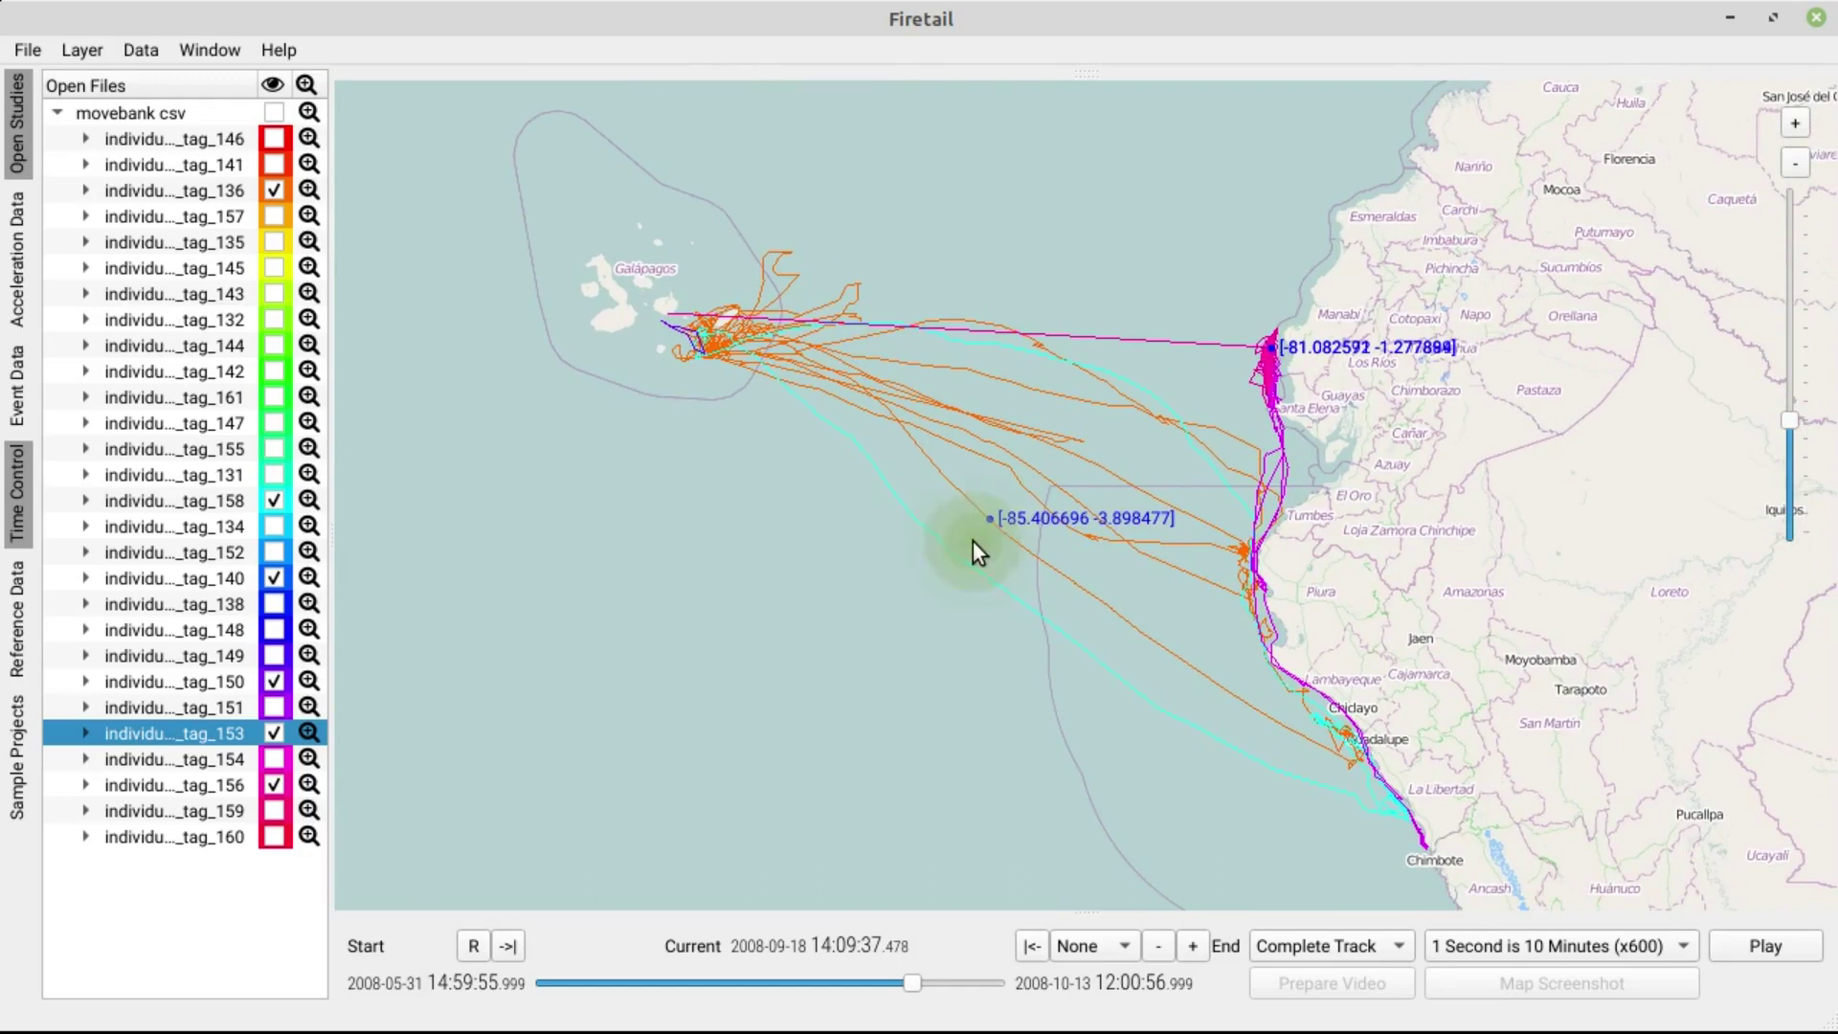
{"action": "left_click", "coordinate": [1742, 944]}
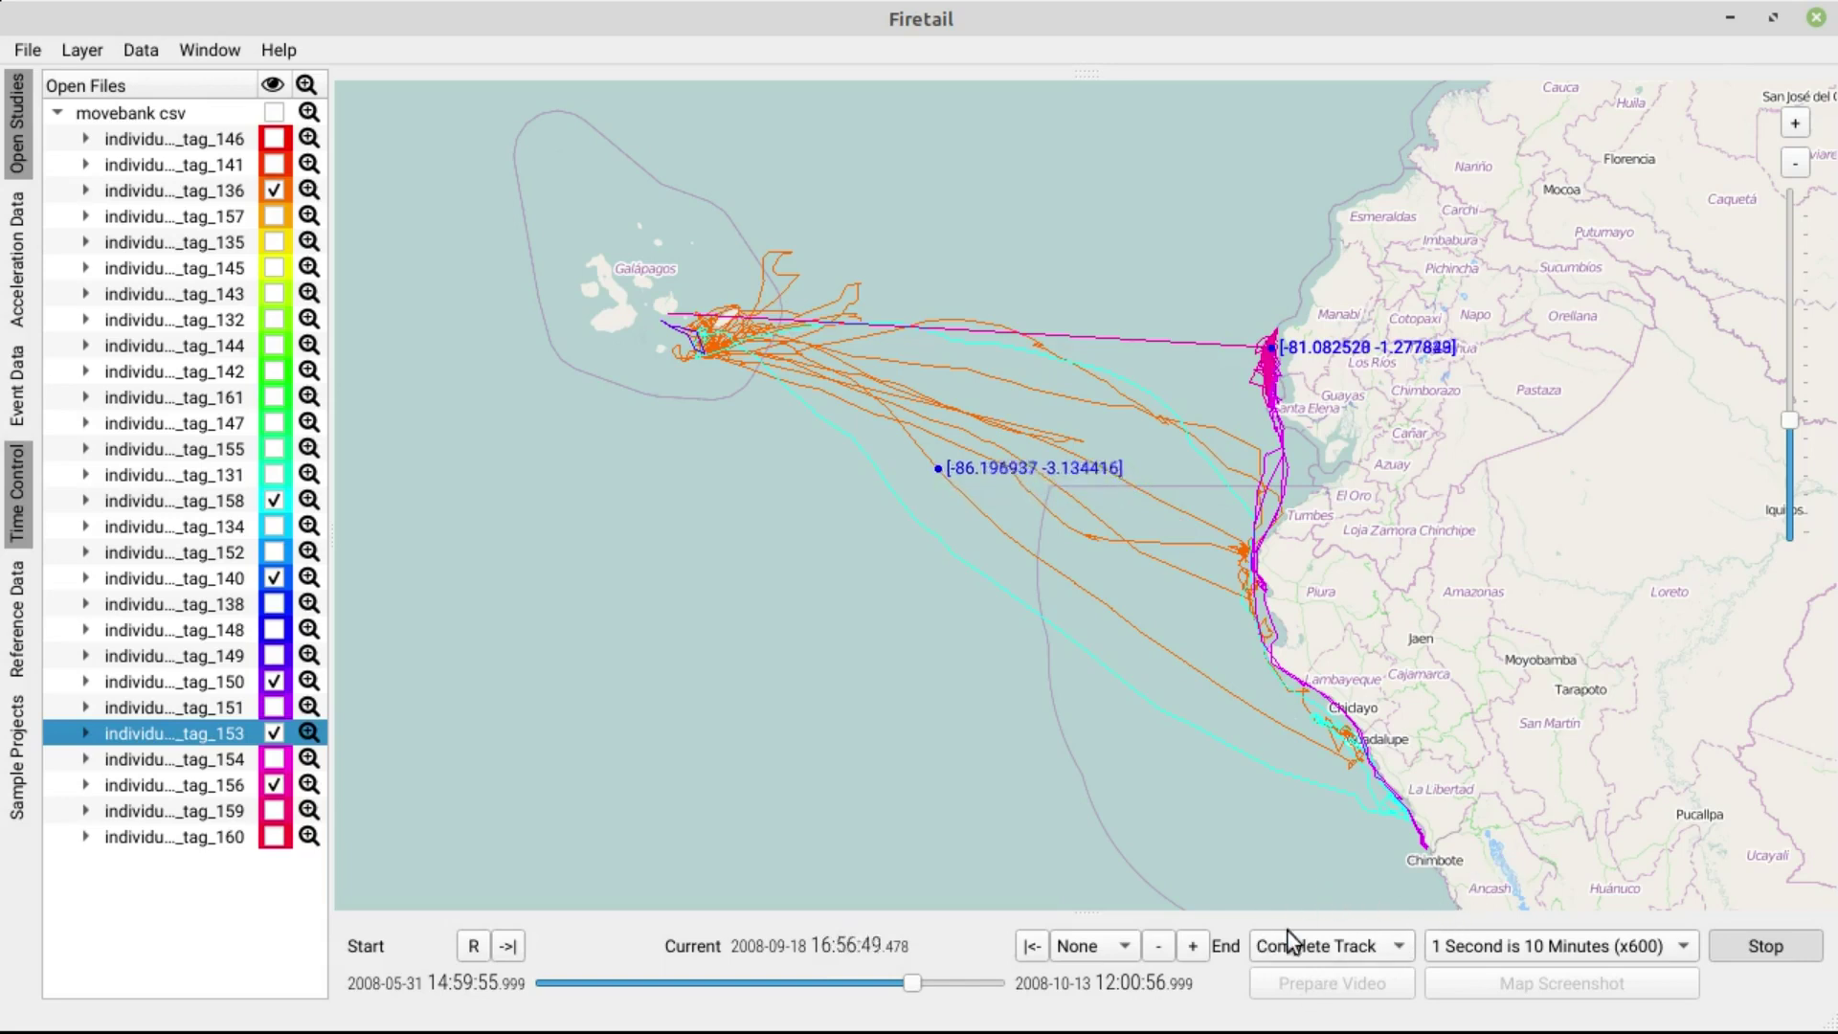
{"action": "left_click", "coordinate": [1352, 948]}
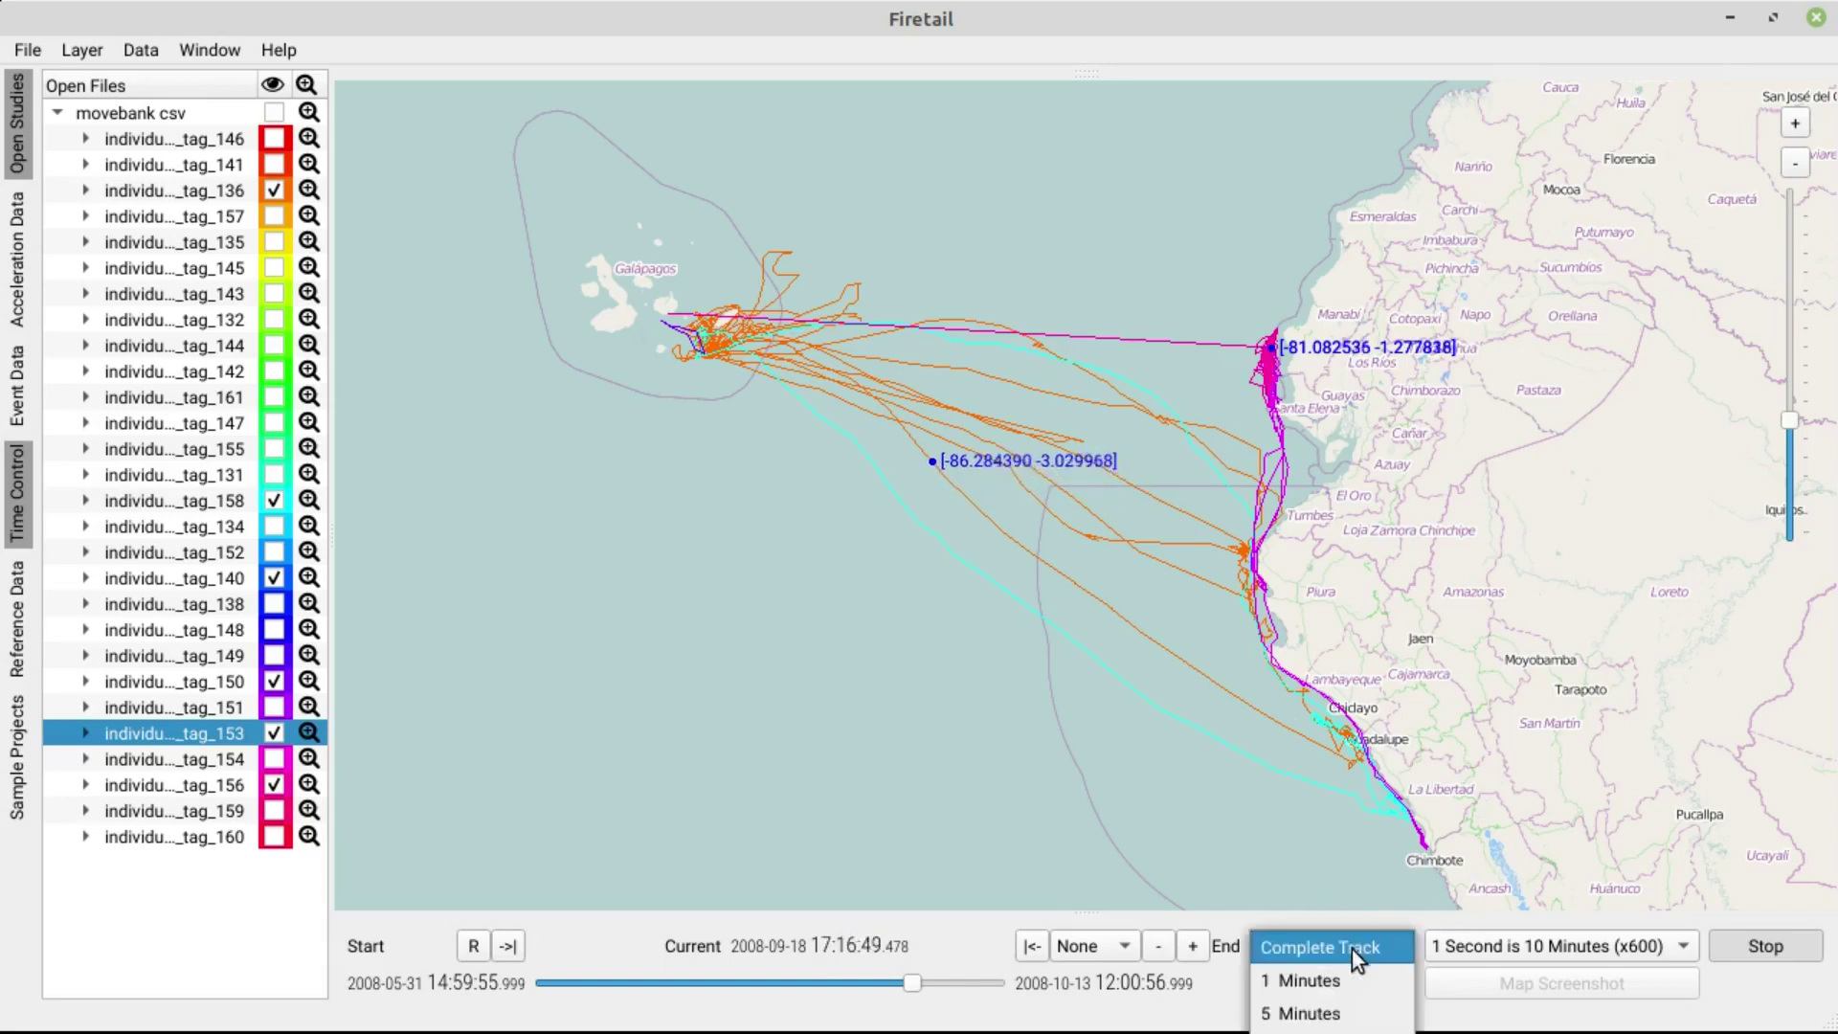
{"action": "scroll", "coordinate": [1344, 995], "scroll_direction": "down", "scroll_amount": 5}
{"action": "left_click", "coordinate": [1330, 1013]}
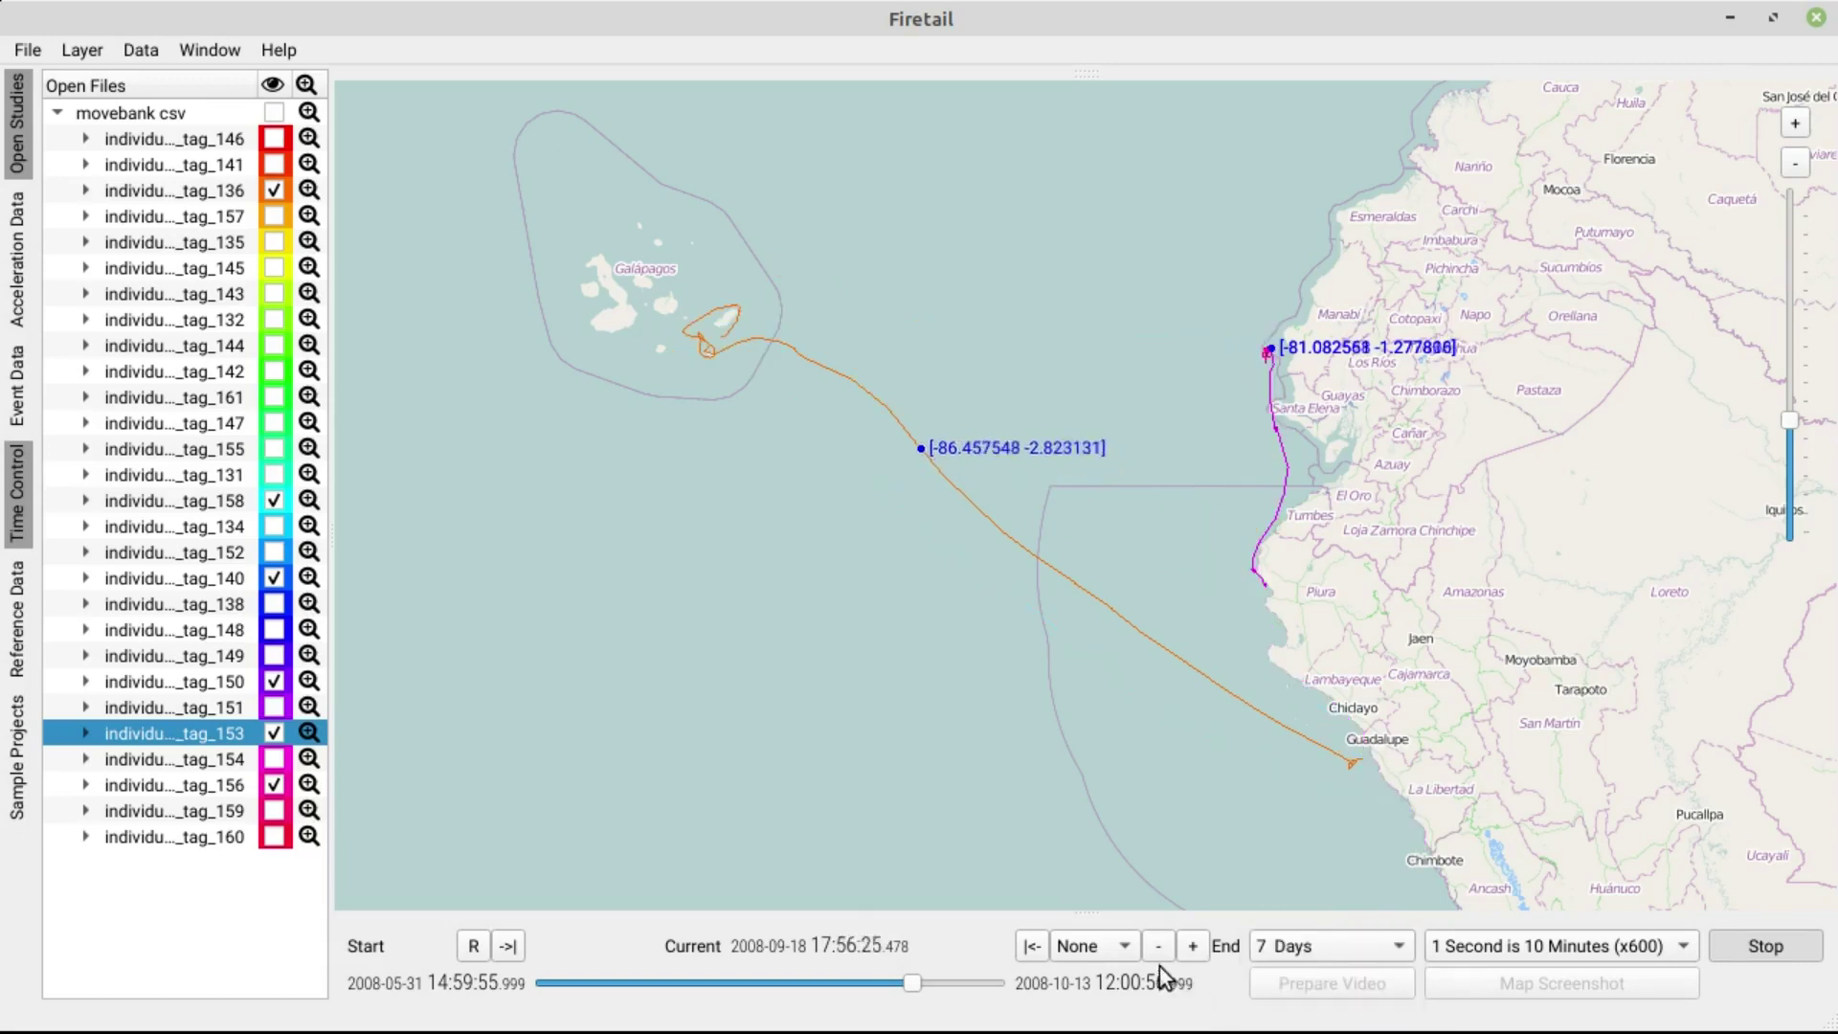
- Restrict the time range to a Week window and stop the playback
{"action": "left_click", "coordinate": [1099, 945]}
{"action": "scroll", "coordinate": [1091, 996], "scroll_direction": "down", "scroll_amount": 2}
{"action": "left_click", "coordinate": [1077, 1013]}
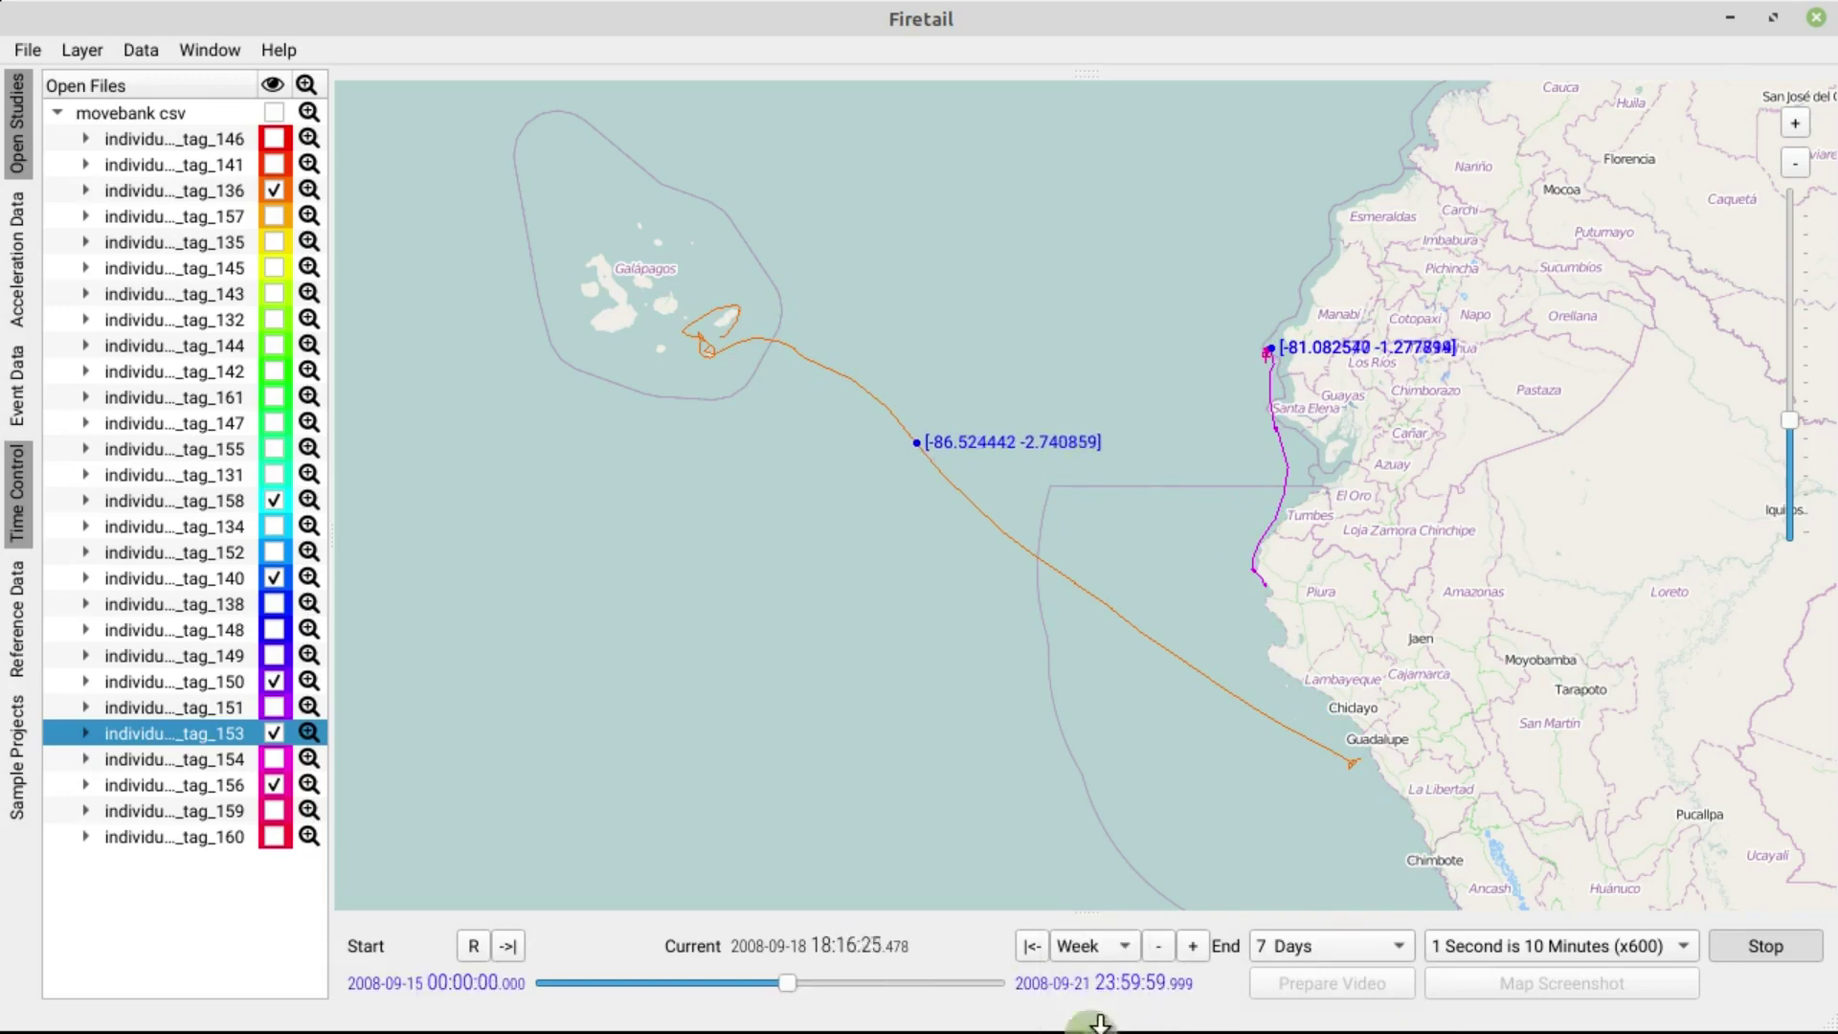
{"action": "left_click", "coordinate": [1716, 940]}
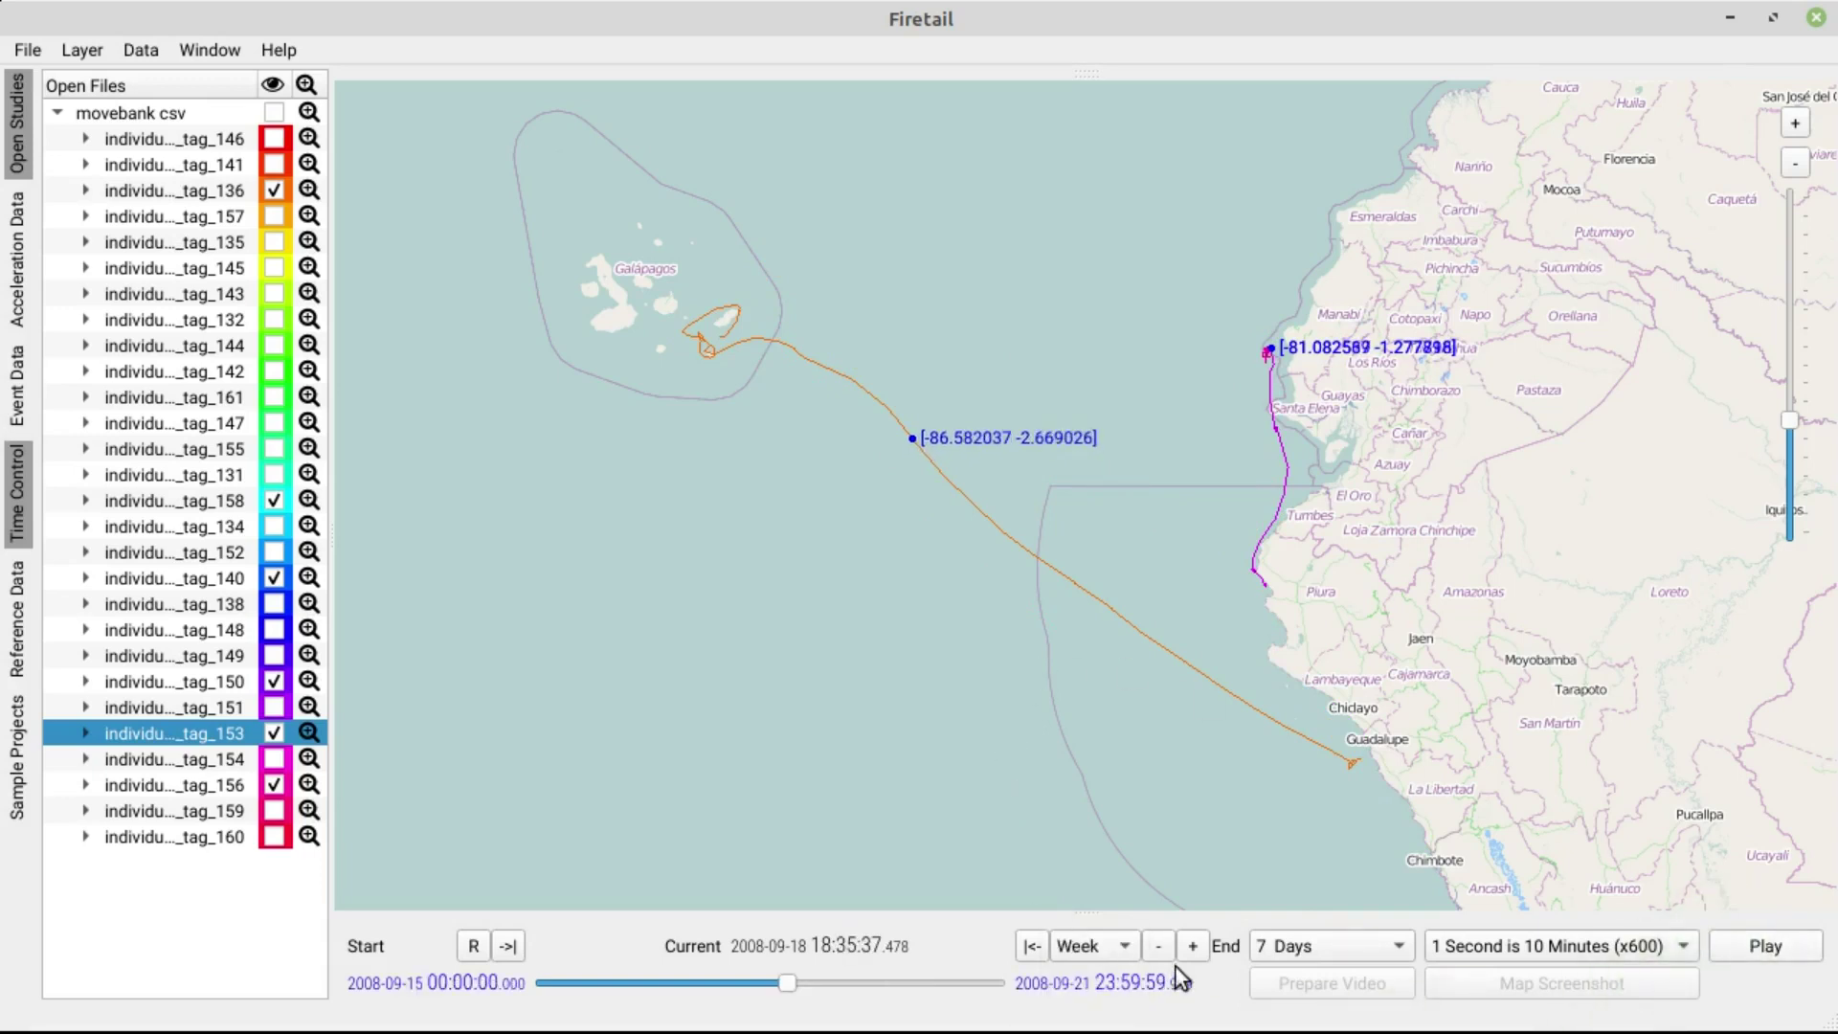
- Advance the weekly time window four weeks to the week starting 2008-10-13
{"action": "left_click", "coordinate": [1193, 946]}
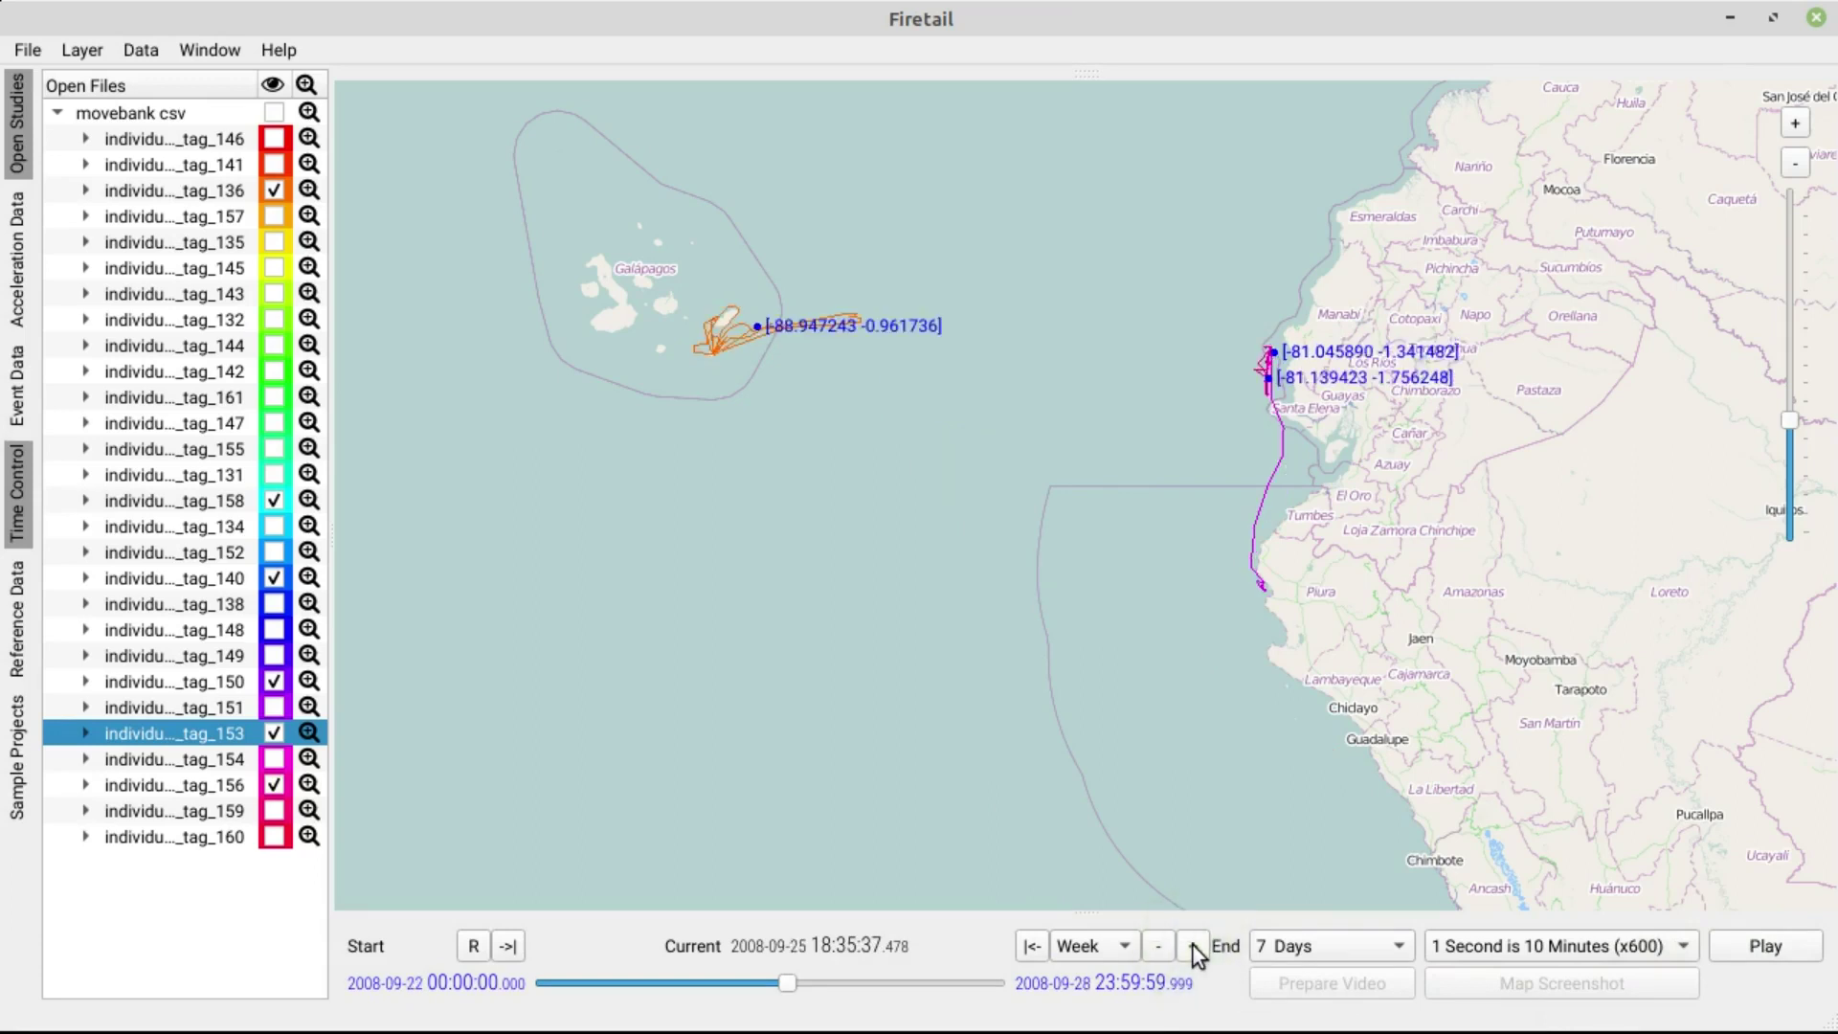
{"action": "left_click", "coordinate": [1193, 946]}
{"action": "left_click", "coordinate": [1193, 946]}
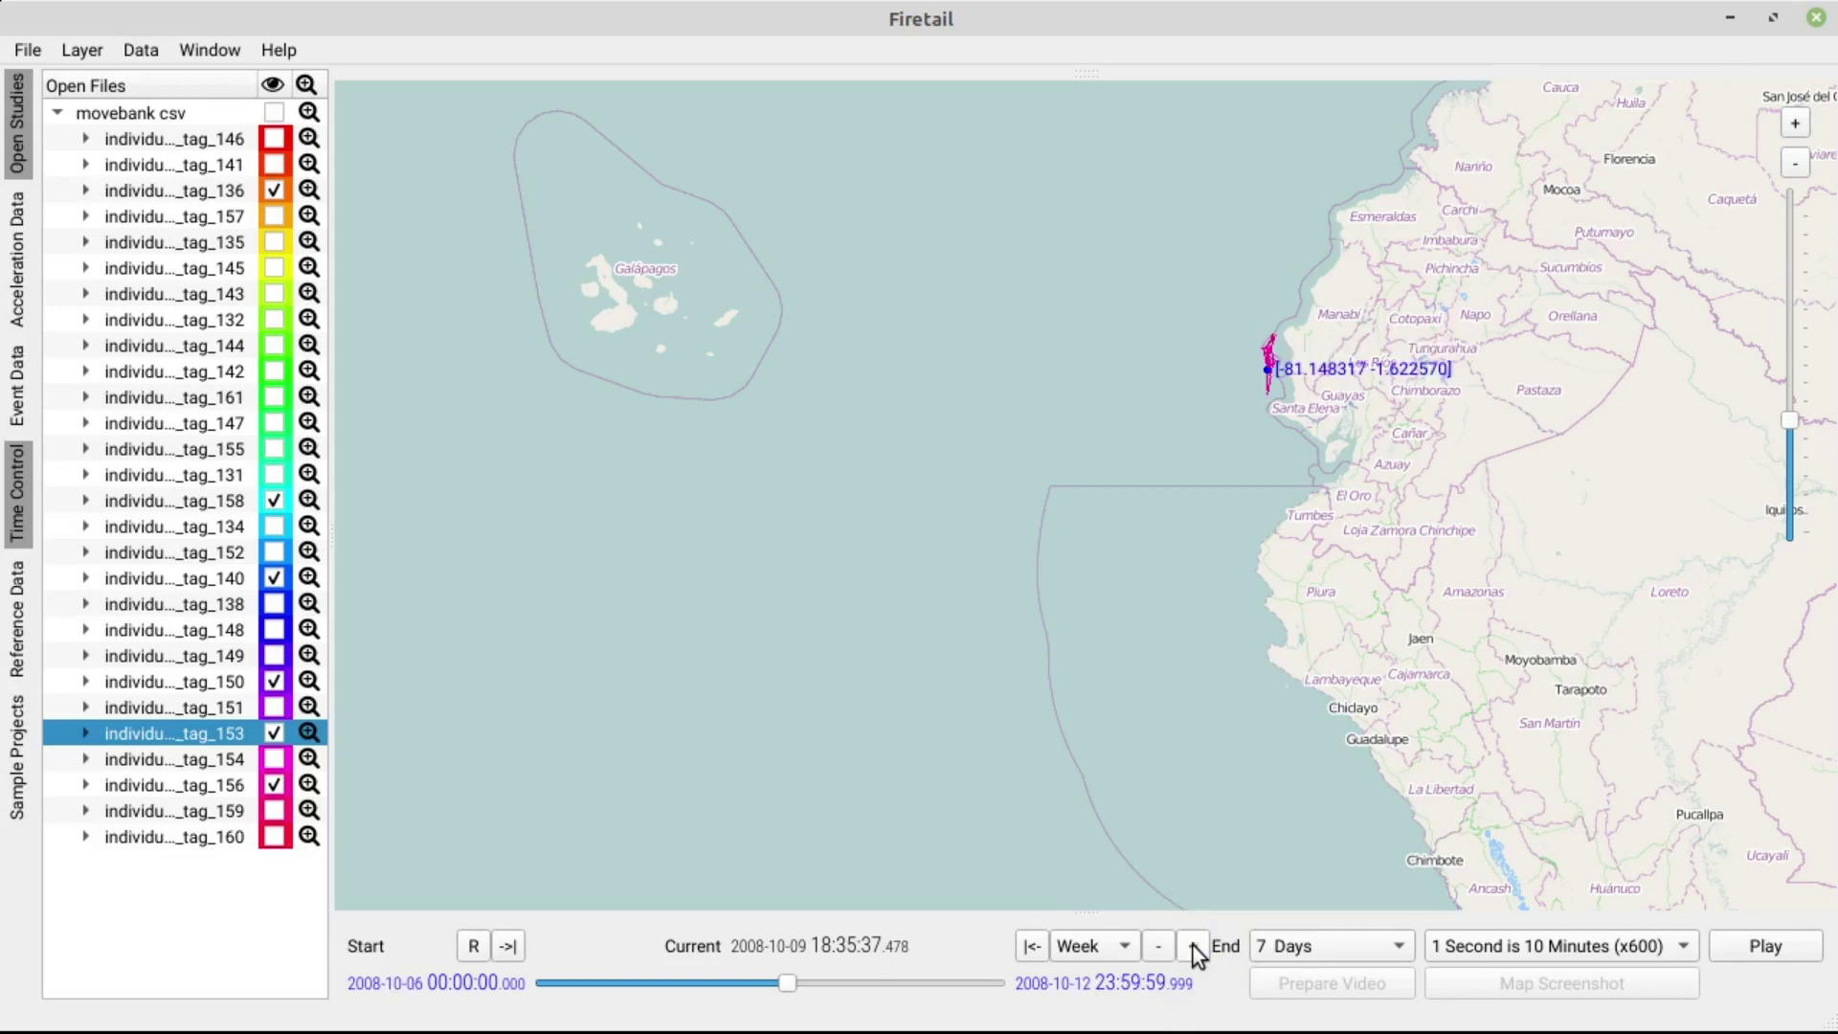
{"action": "left_click", "coordinate": [1193, 946]}
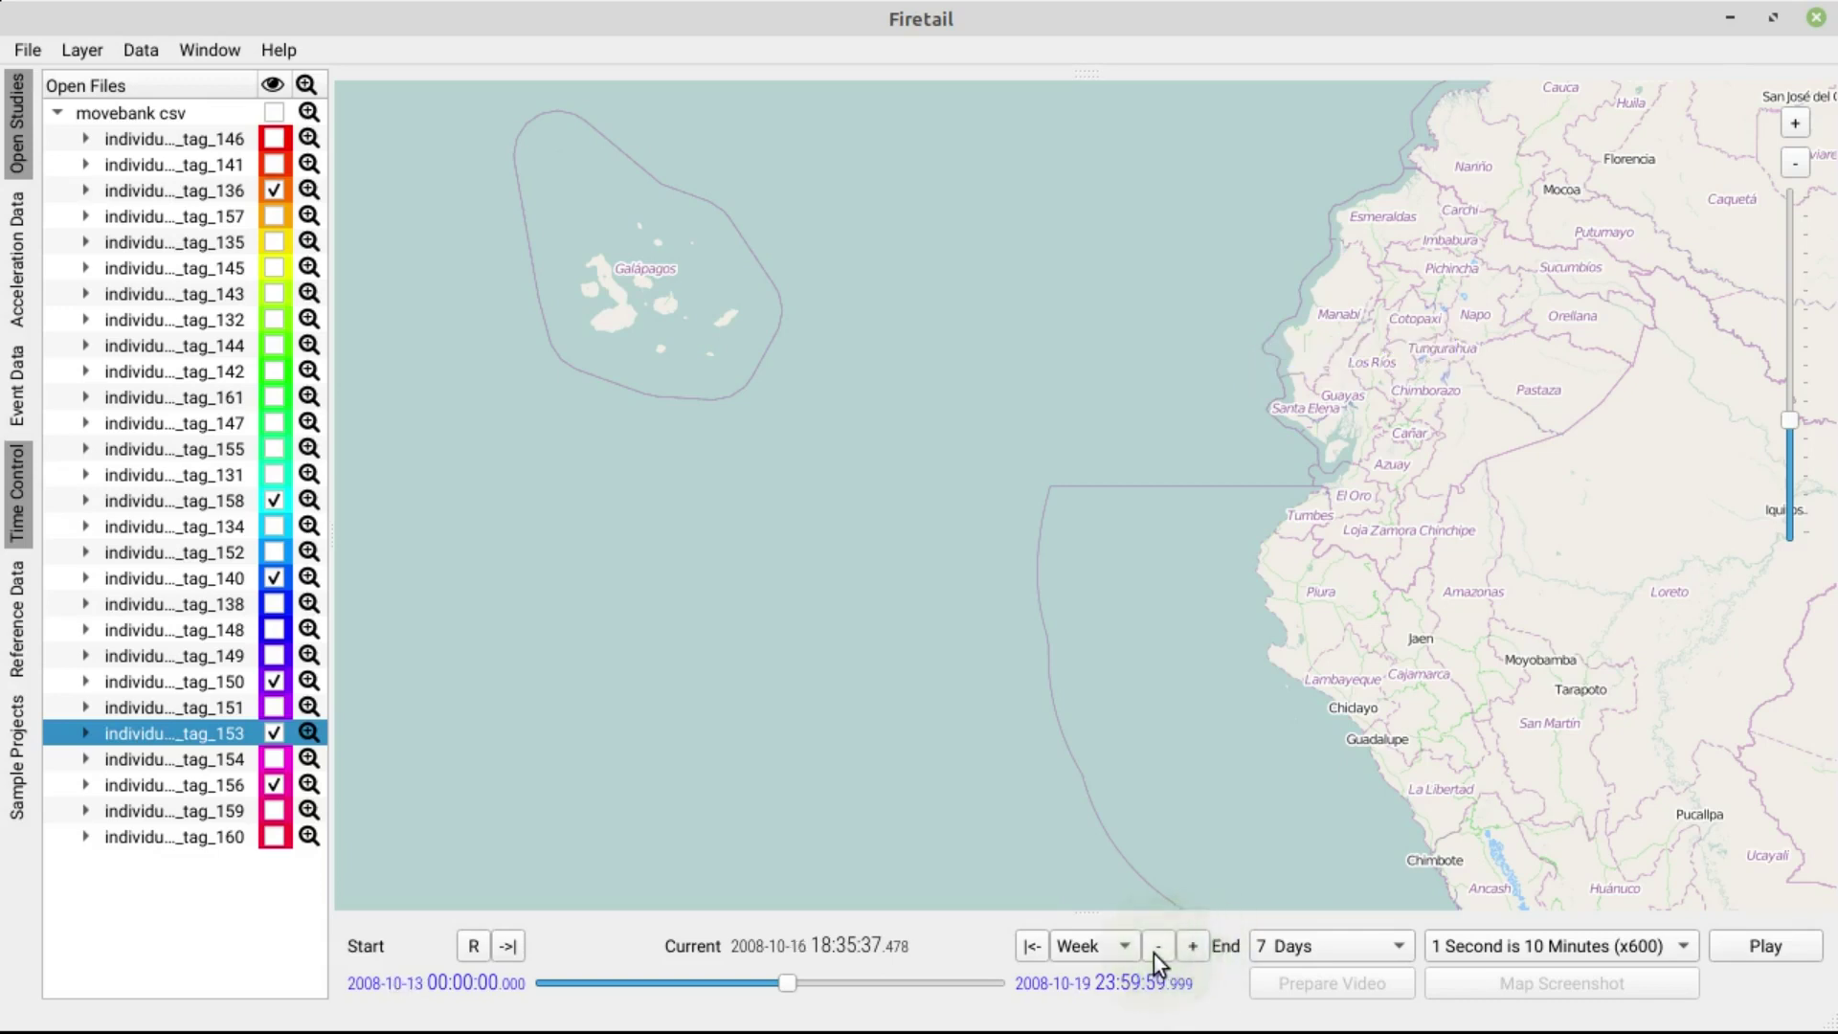
- Step the weekly time window back six weeks to the week starting 2008-09-01 and view its tracks more closely
{"action": "left_click", "coordinate": [1153, 951]}
{"action": "left_click", "coordinate": [1153, 951]}
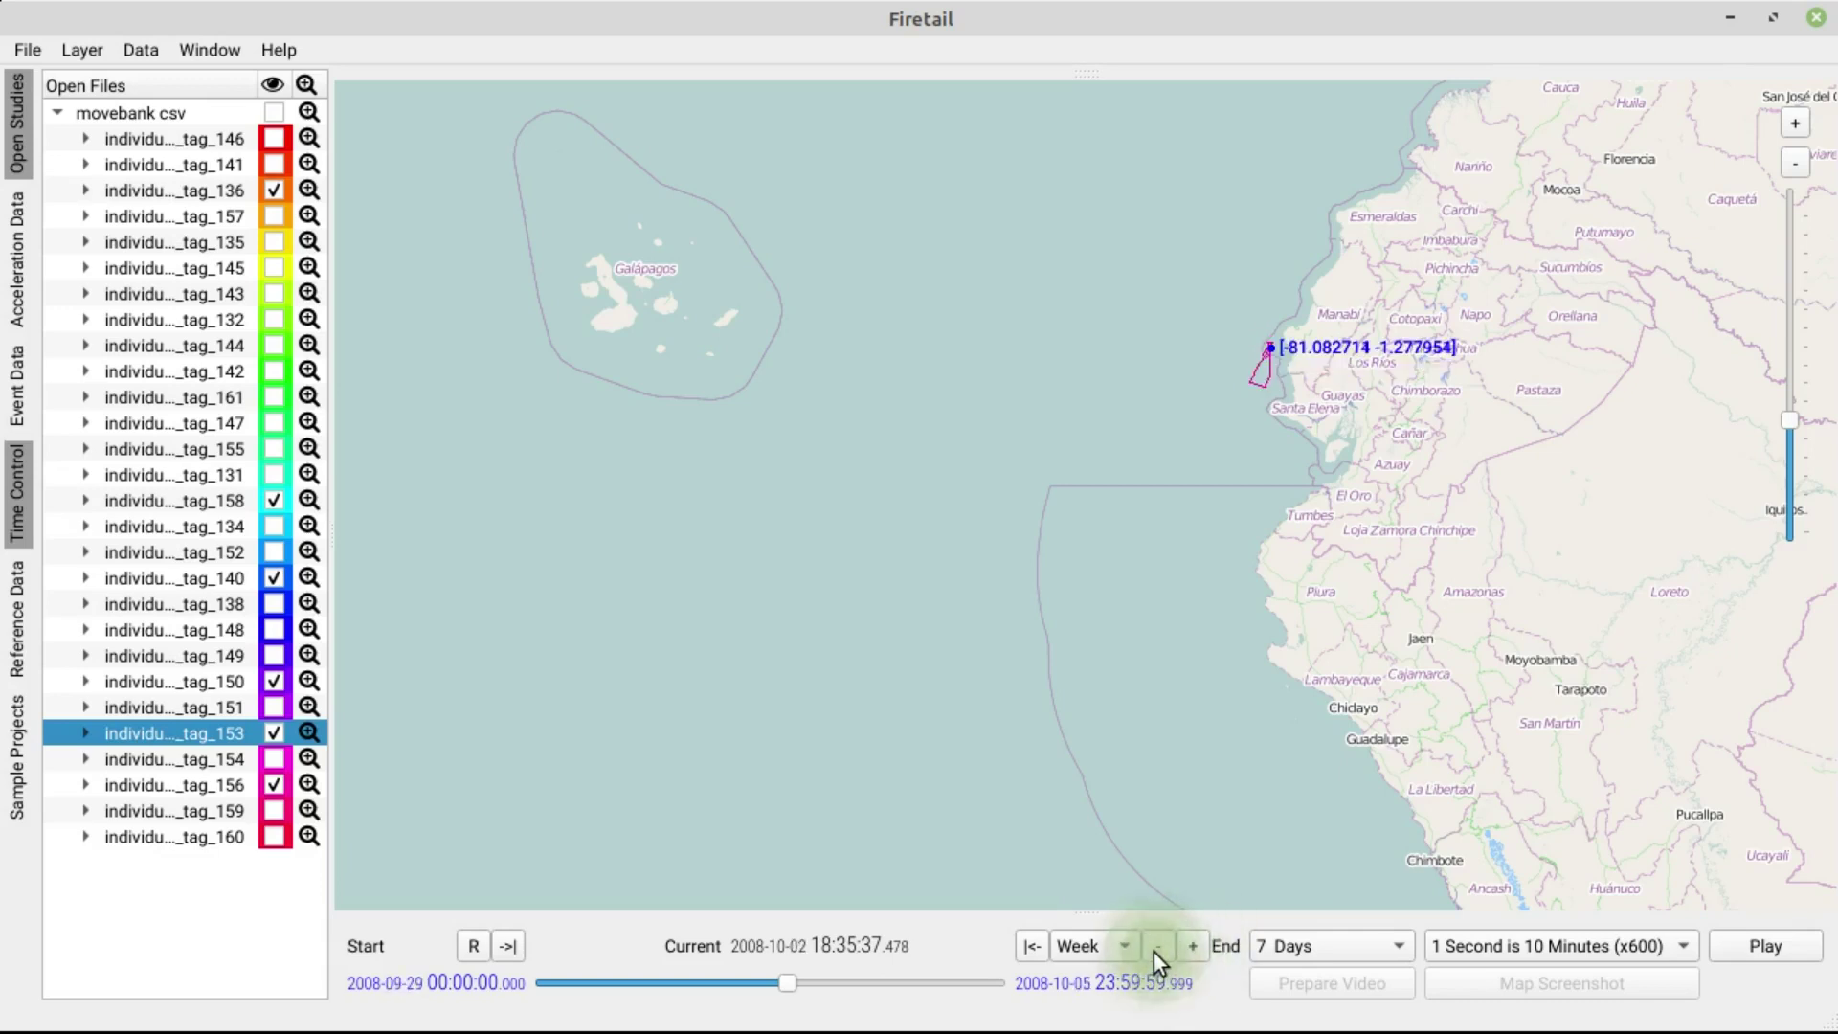
{"action": "left_click", "coordinate": [1153, 950]}
{"action": "left_click", "coordinate": [1152, 951]}
{"action": "left_click", "coordinate": [1153, 951]}
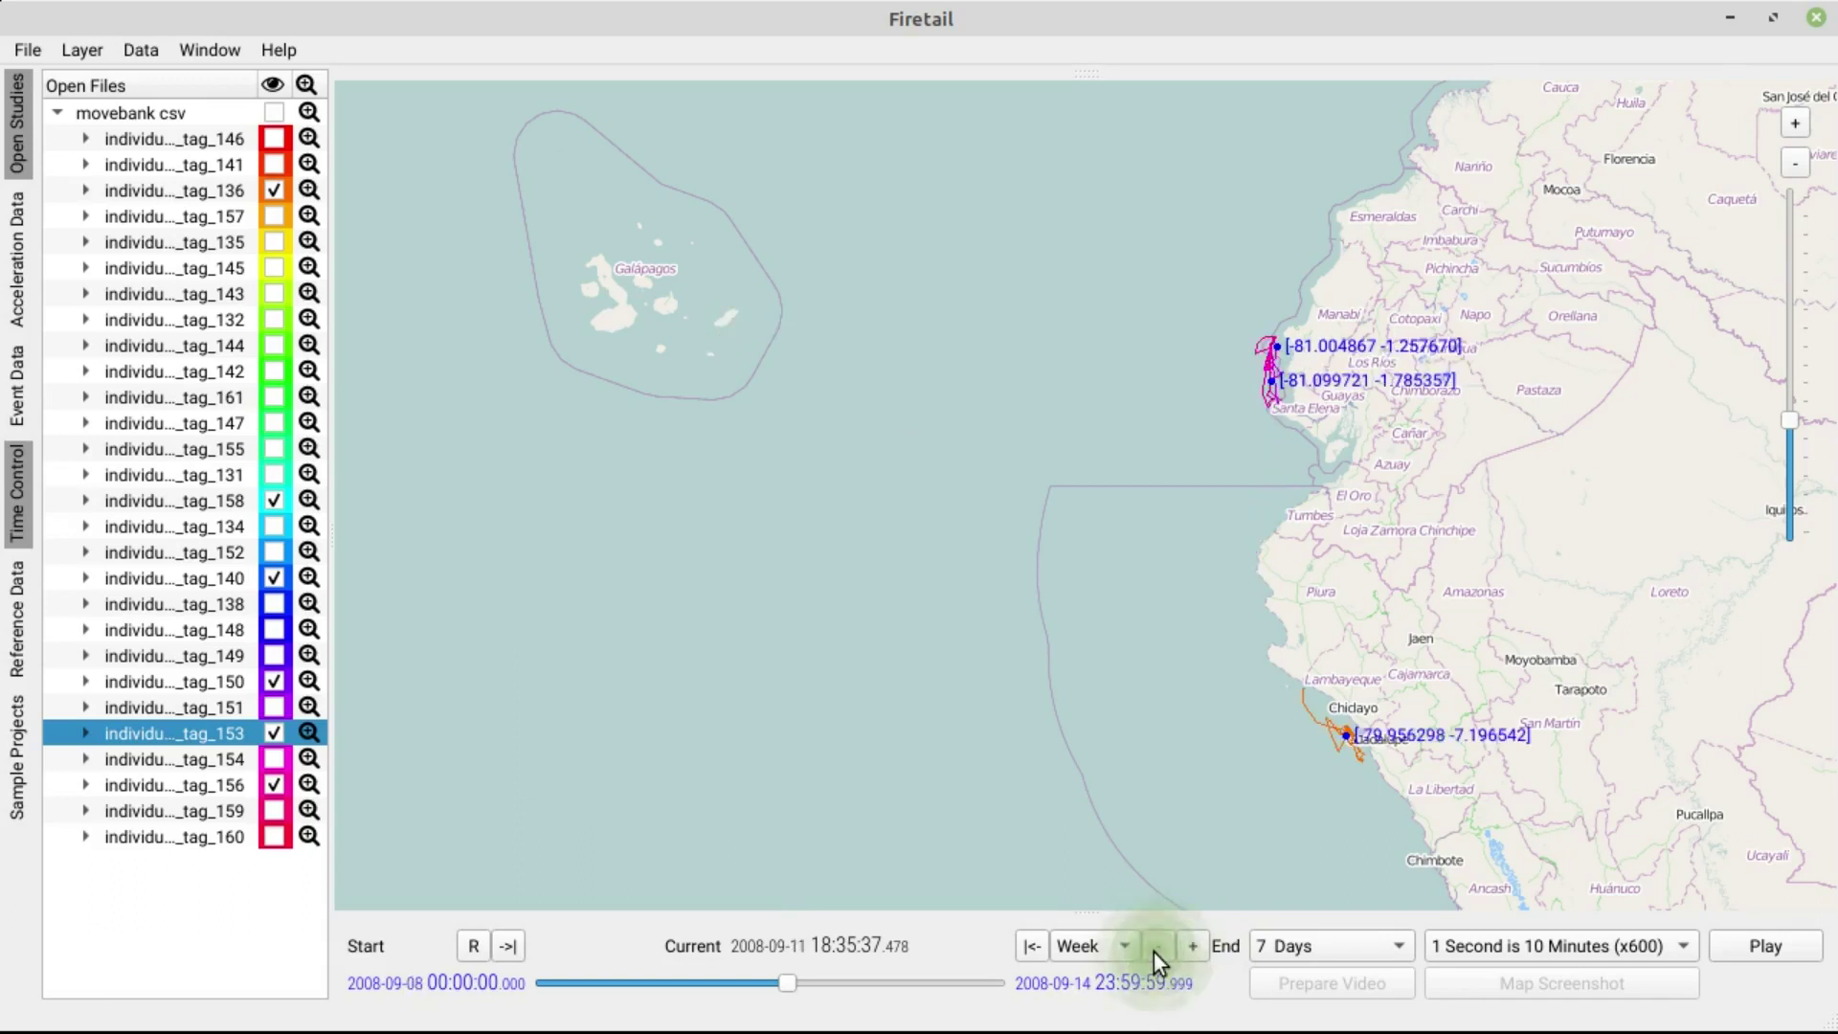
{"action": "left_click", "coordinate": [1153, 951]}
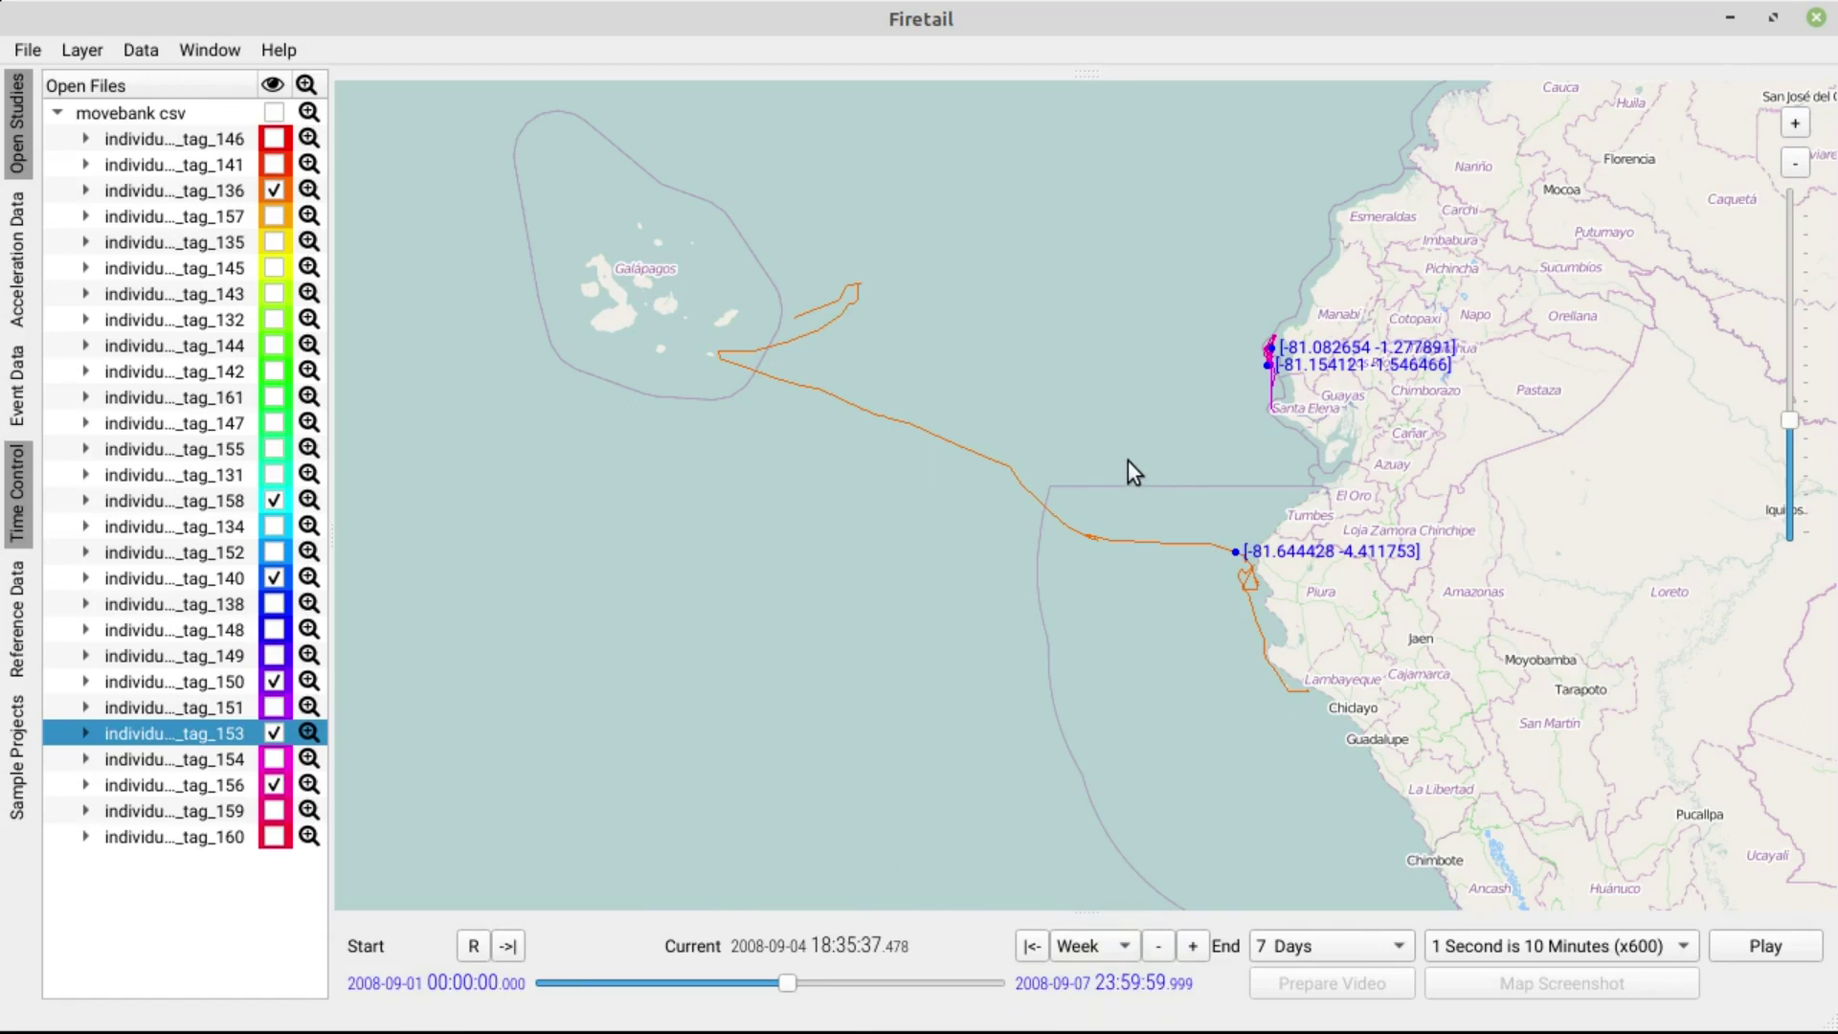
{"action": "scroll", "coordinate": [1128, 463], "scroll_direction": "up", "scroll_amount": 1}
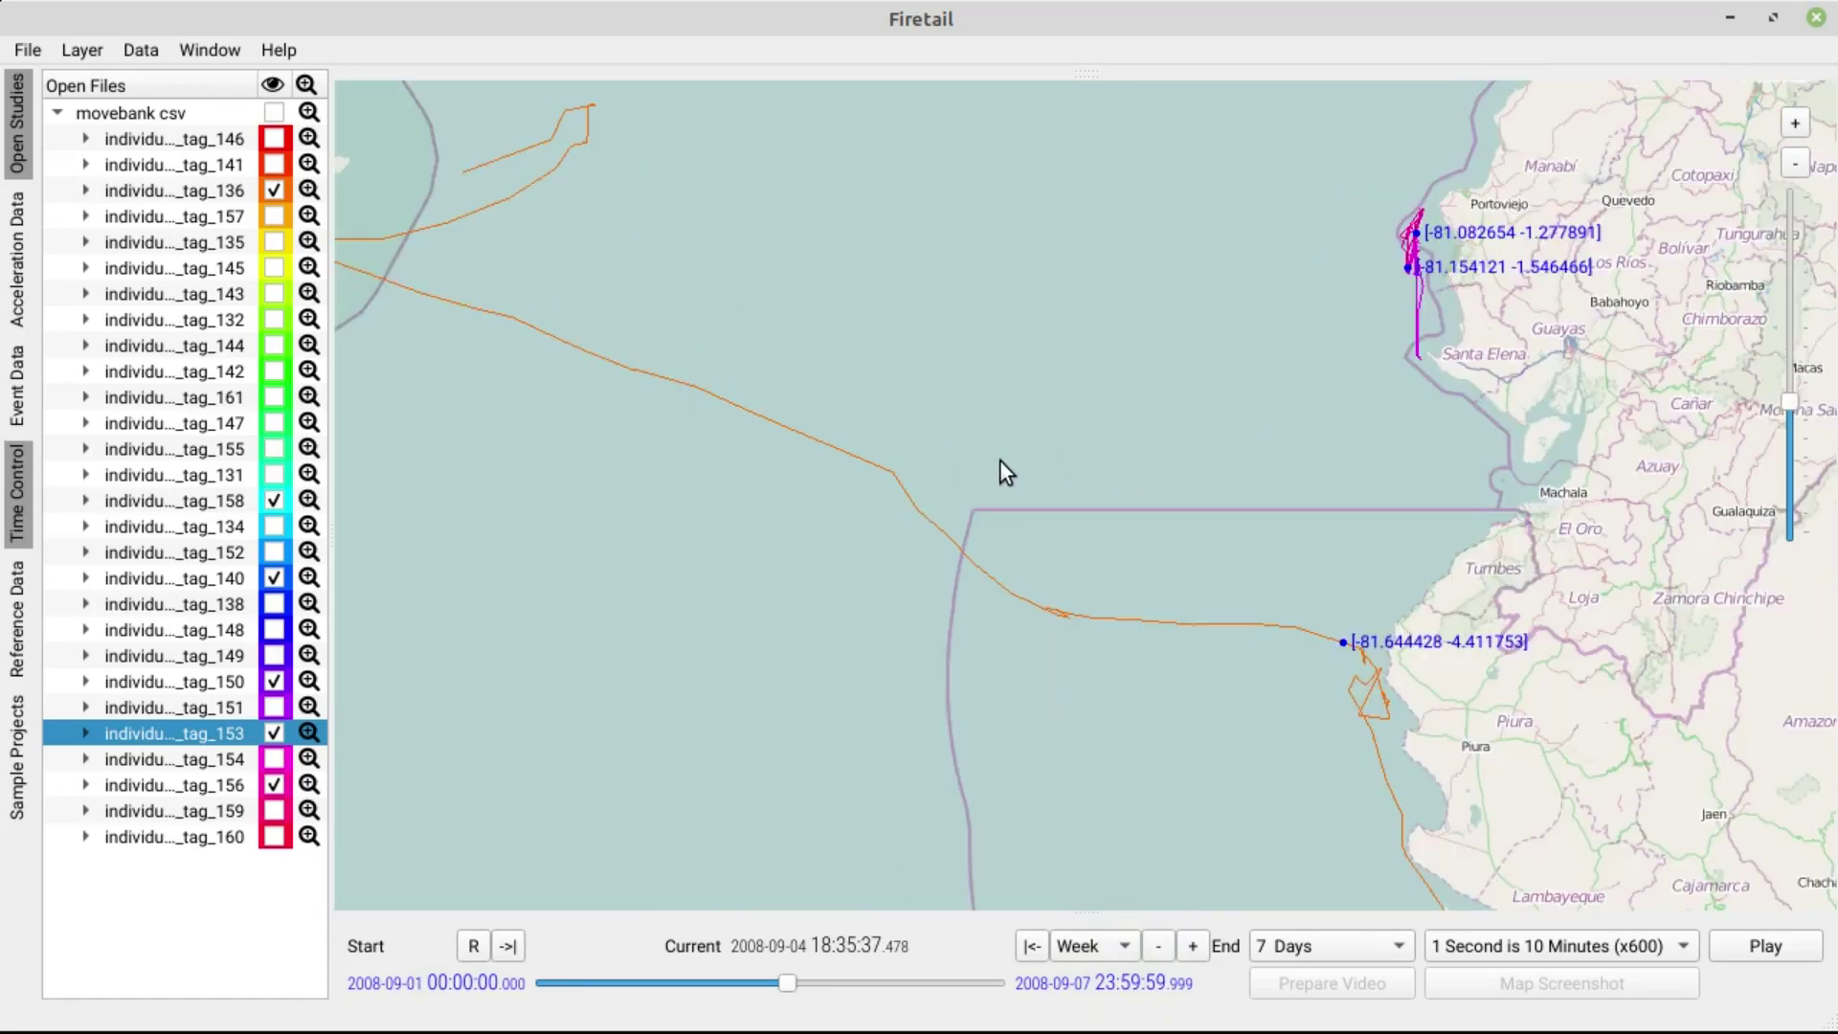
- Display all individuals of the movebank csv study and reset the time range
{"action": "scroll", "coordinate": [1003, 471], "scroll_direction": "down", "scroll_amount": 1}
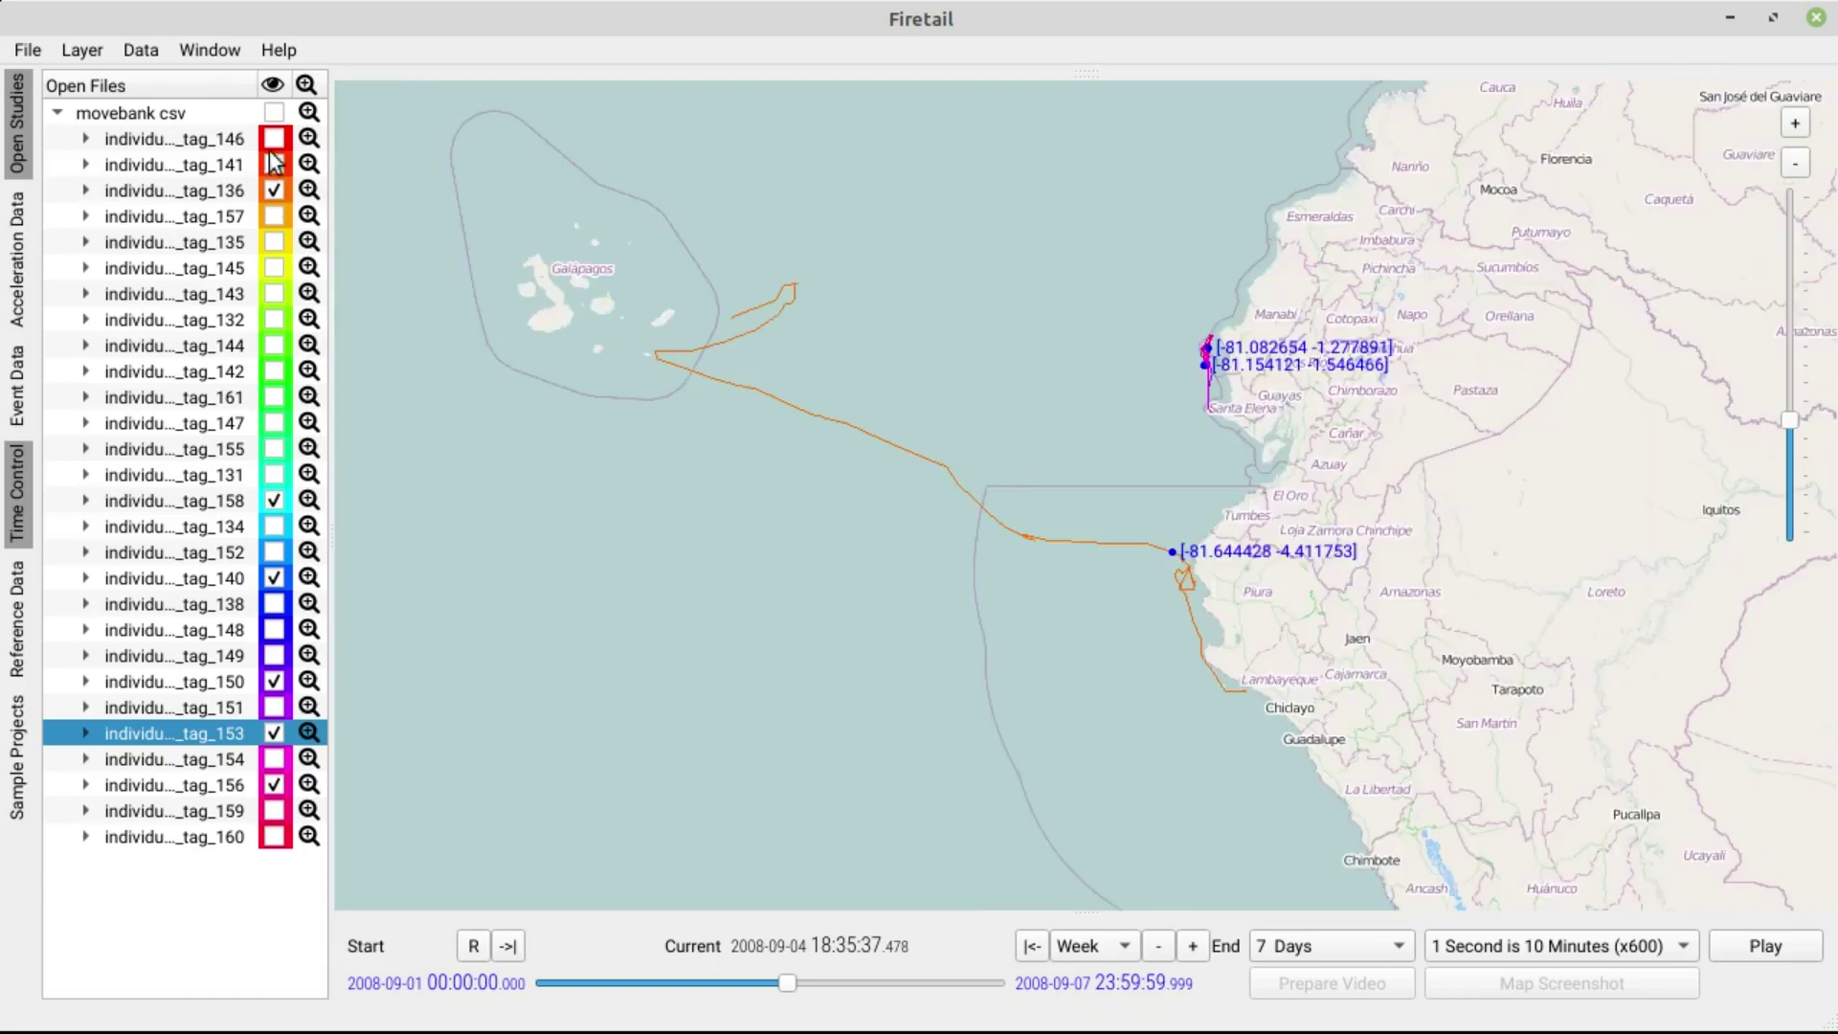
{"action": "left_click", "coordinate": [274, 112]}
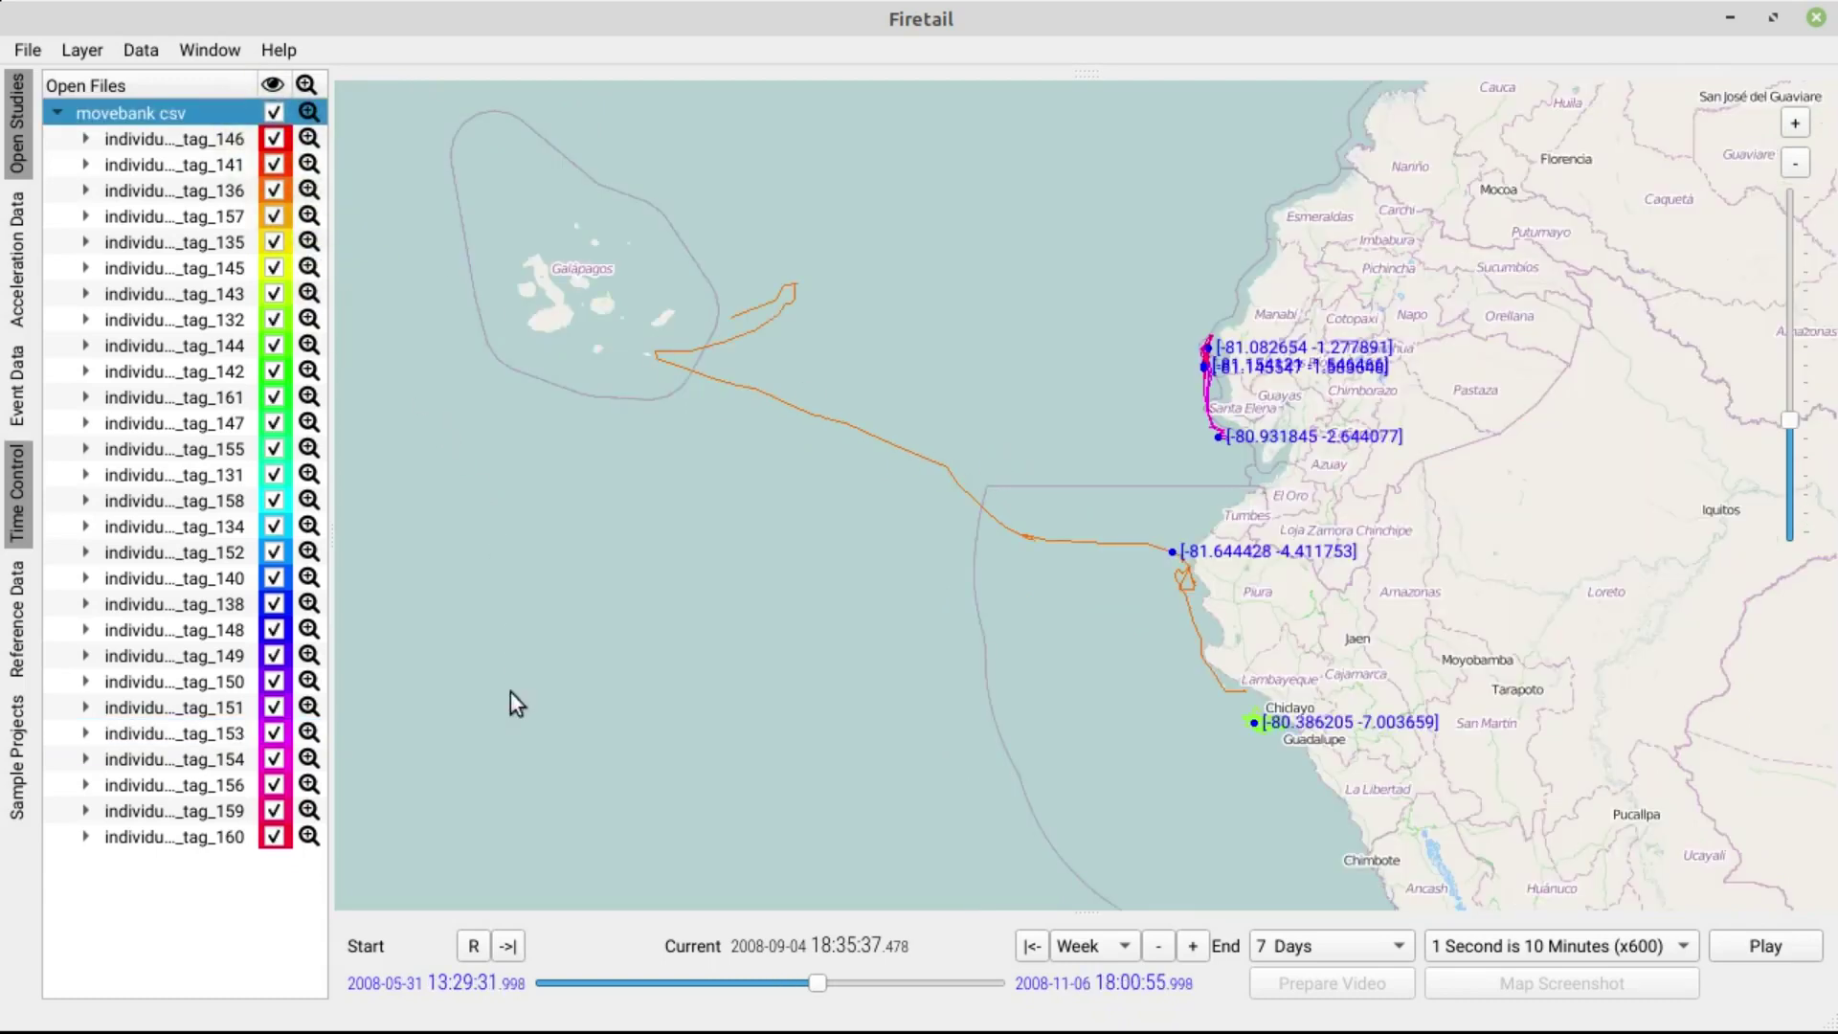
{"action": "left_click", "coordinate": [476, 946]}
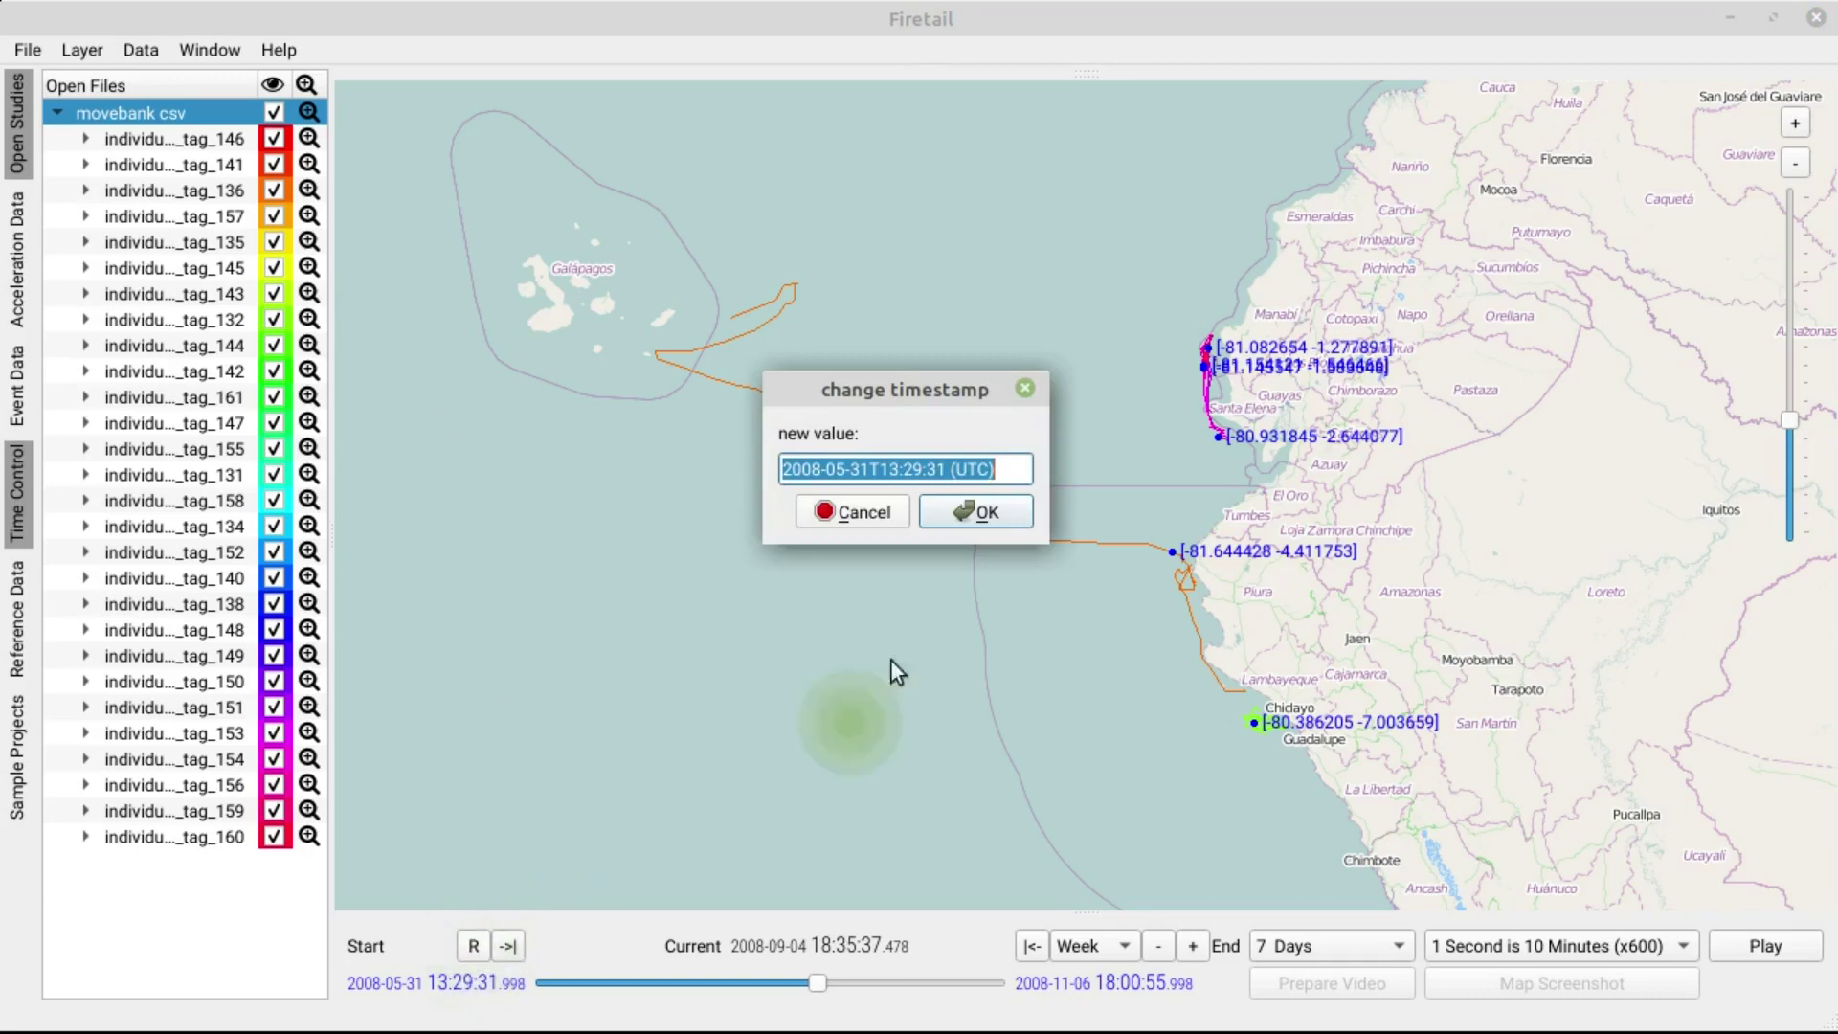
{"action": "left_click", "coordinate": [846, 512]}
{"action": "left_click", "coordinate": [509, 946]}
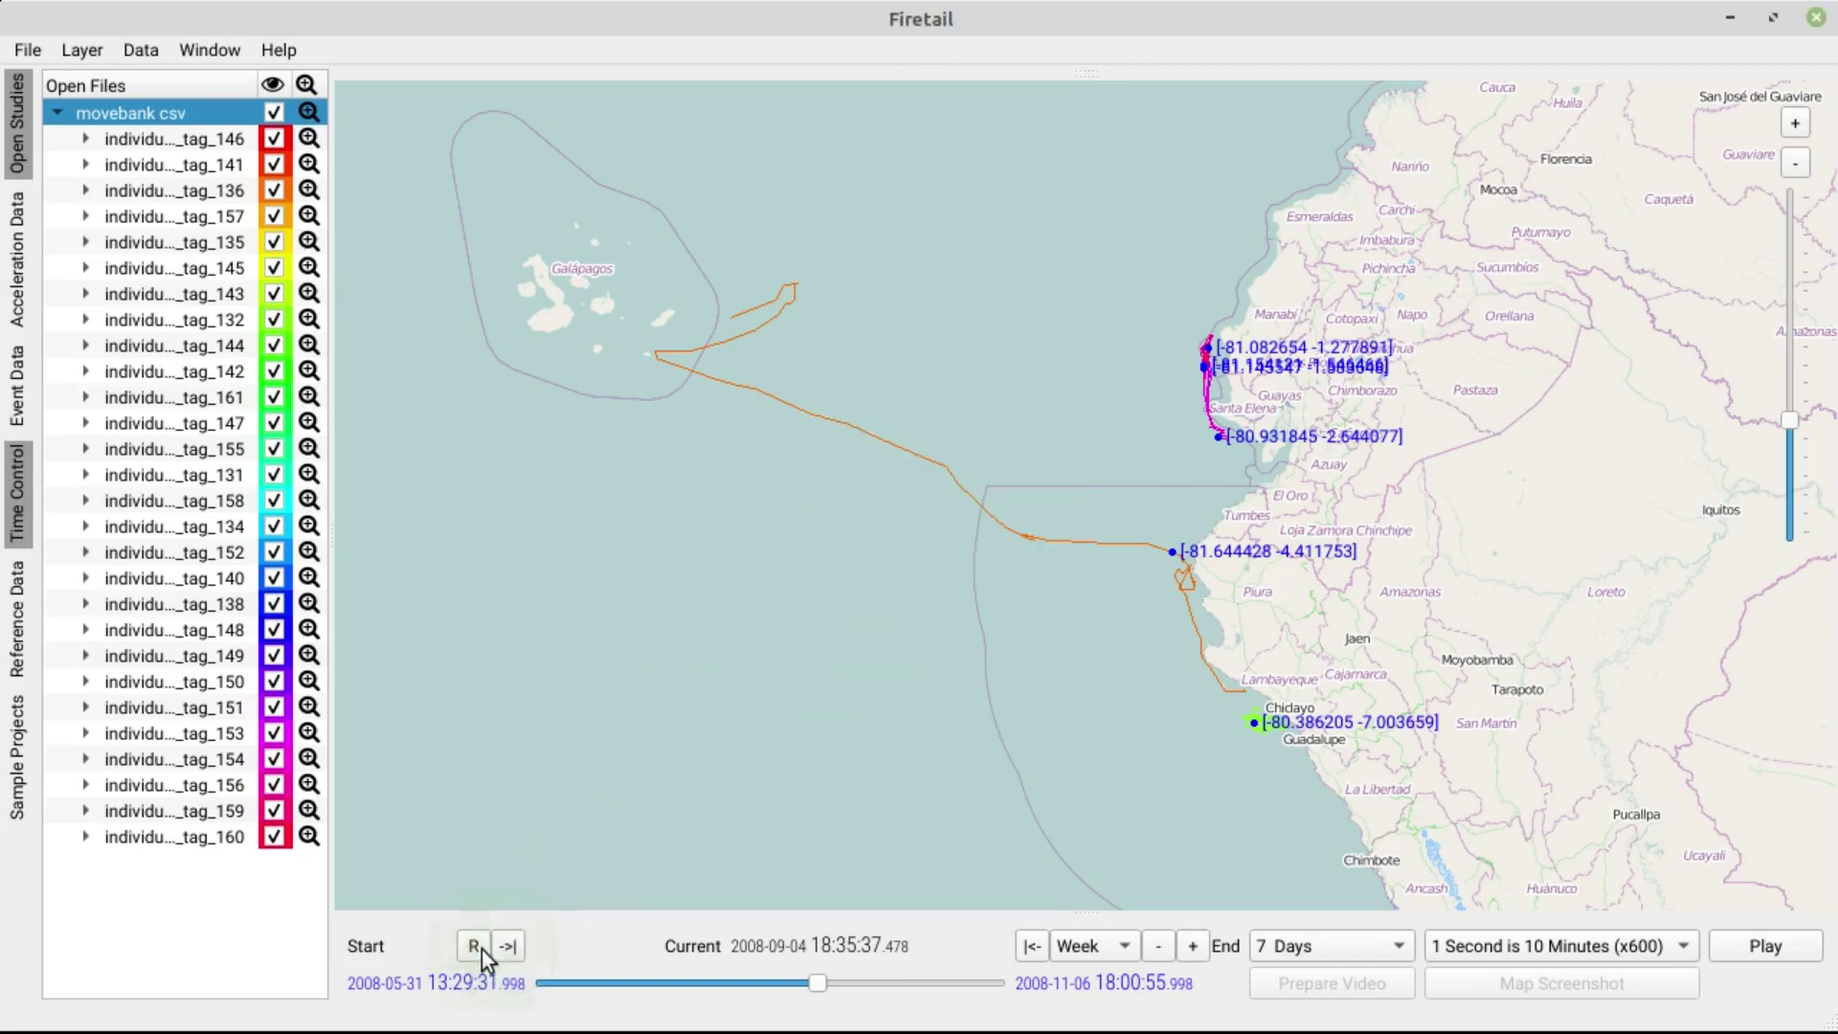
{"action": "left_click", "coordinate": [473, 947]}
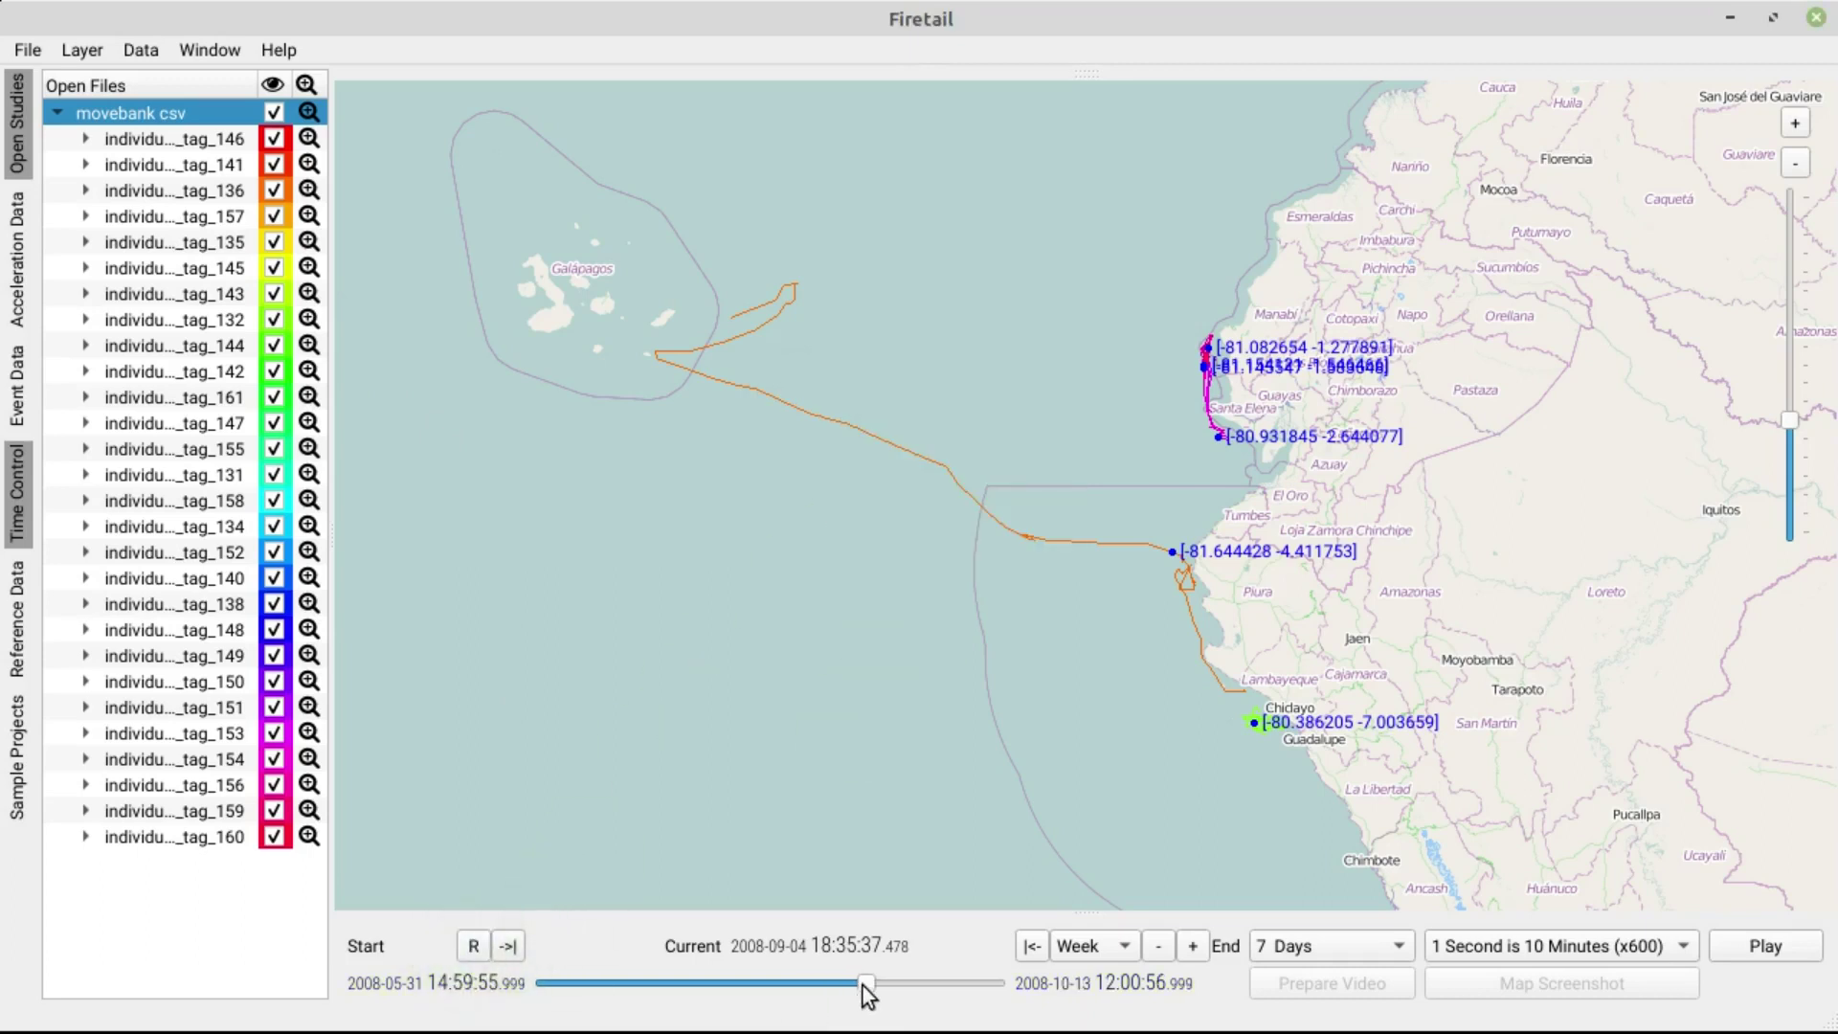
- Play the tracks from the beginning of the time range with a 3 Days track length and 90 Seconds Duration
{"action": "left_click_drag", "start_coordinate": [867, 996], "coordinate": [534, 996]}
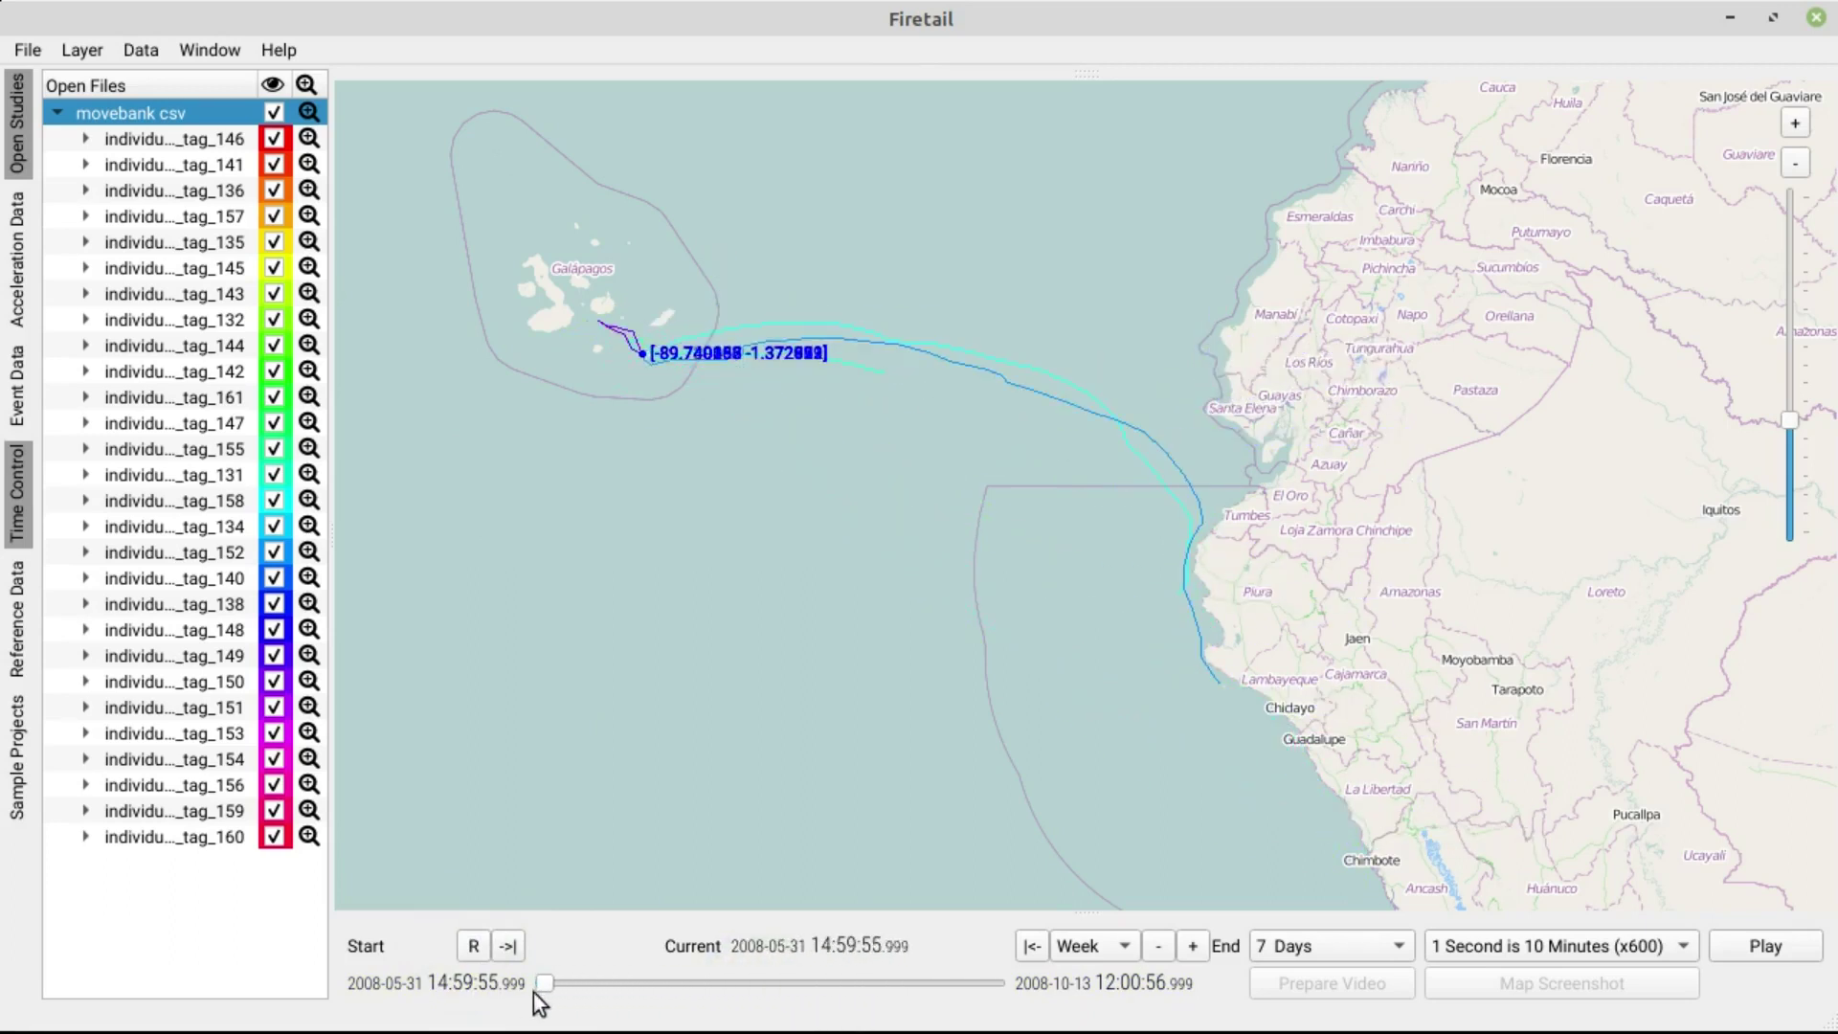
{"action": "left_click", "coordinate": [1357, 952]}
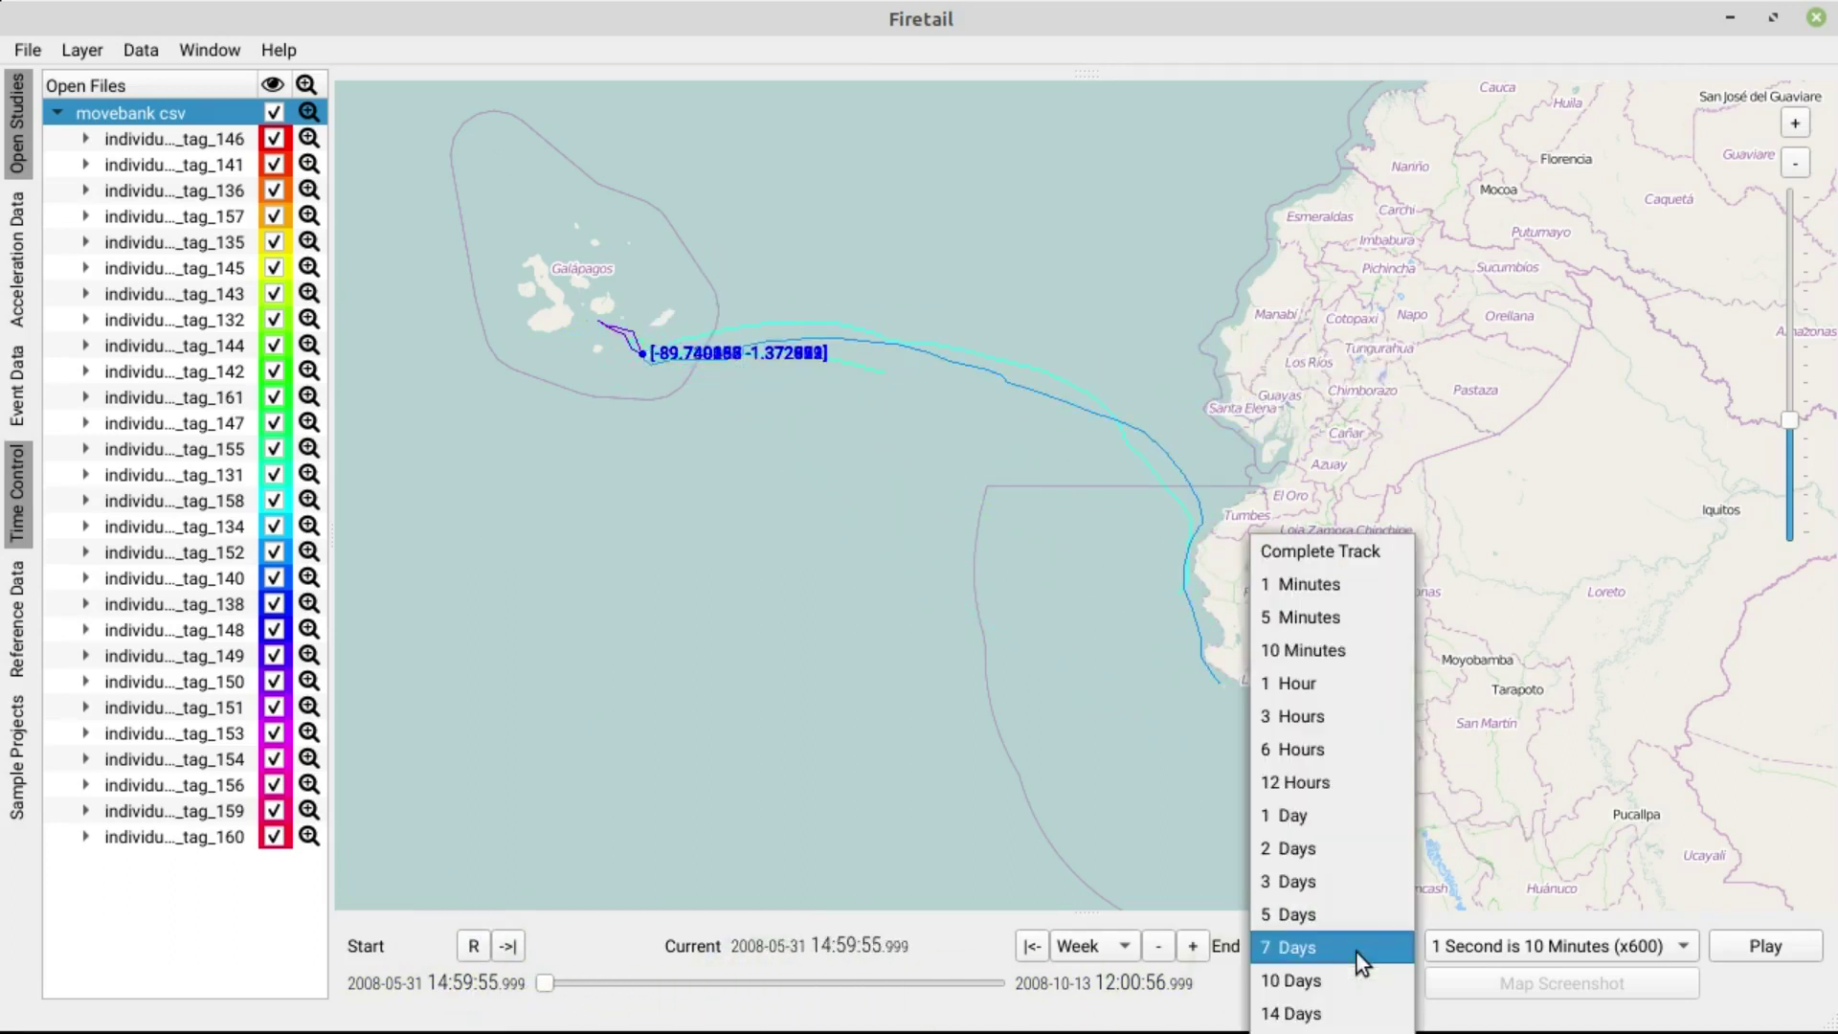
{"action": "left_click", "coordinate": [1306, 879]}
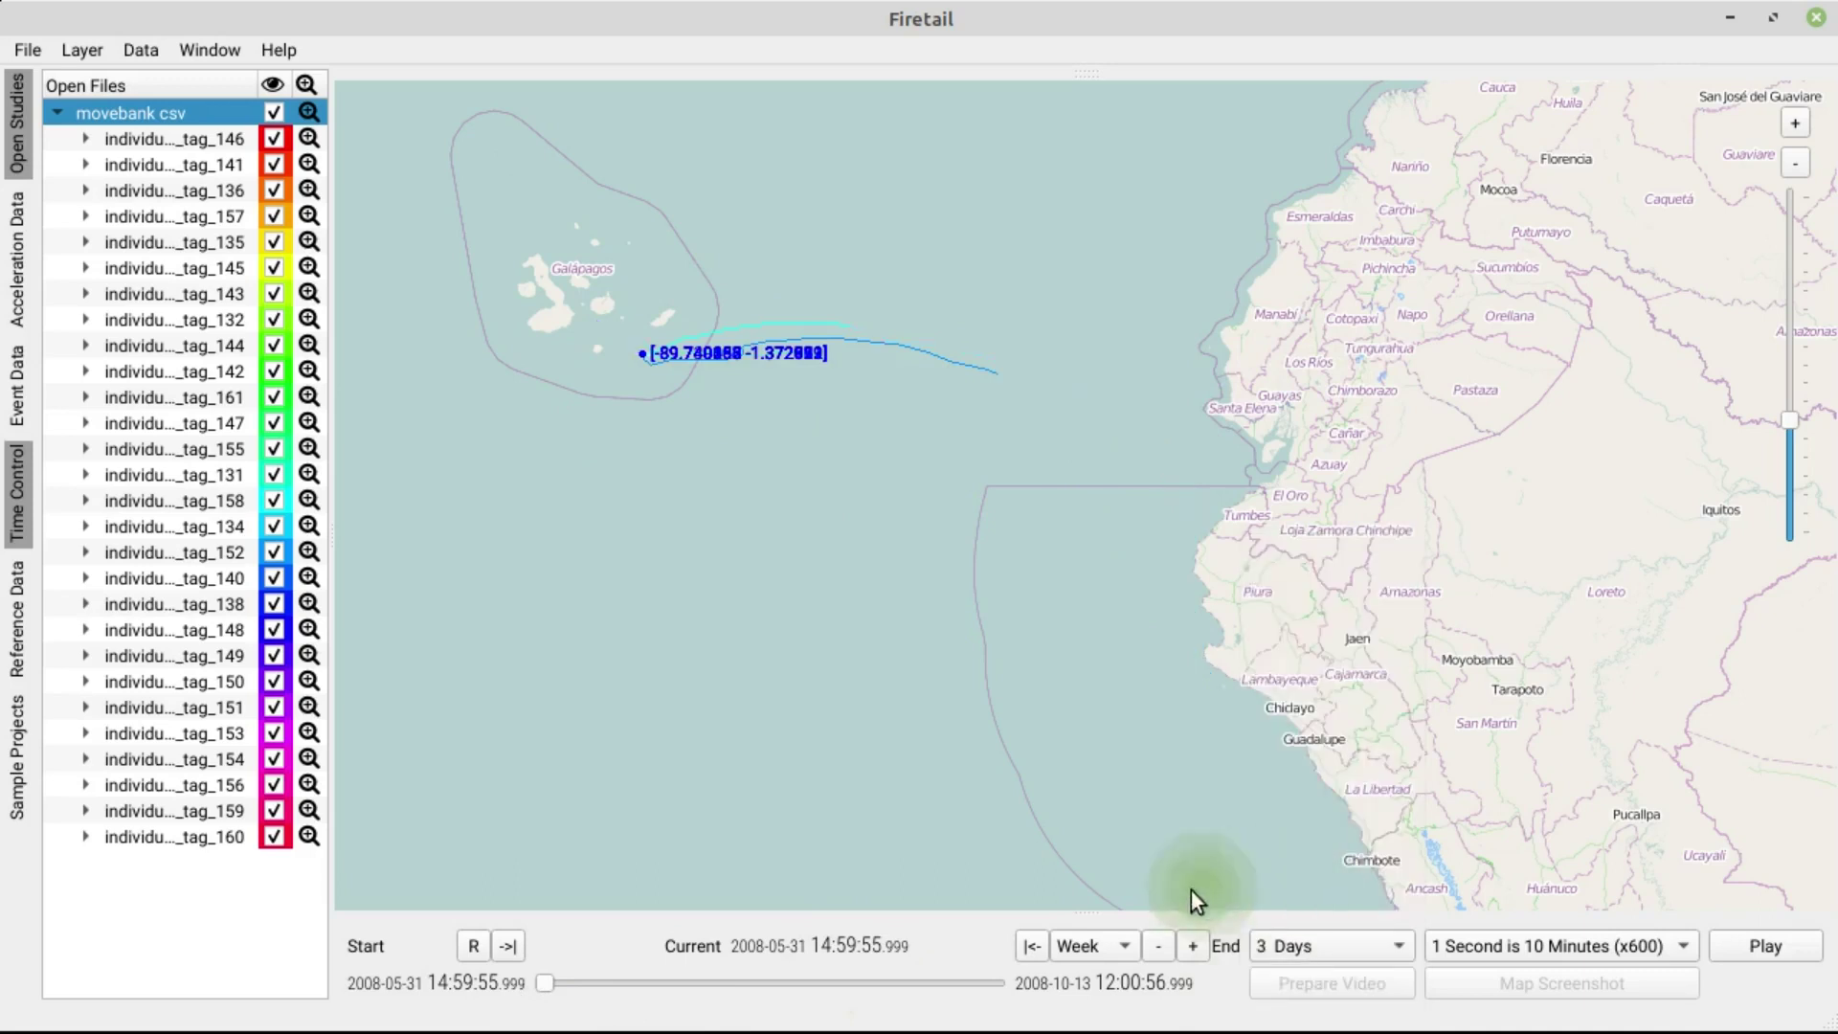
{"action": "left_click", "coordinate": [1491, 947]}
{"action": "left_click", "coordinate": [1532, 1013]}
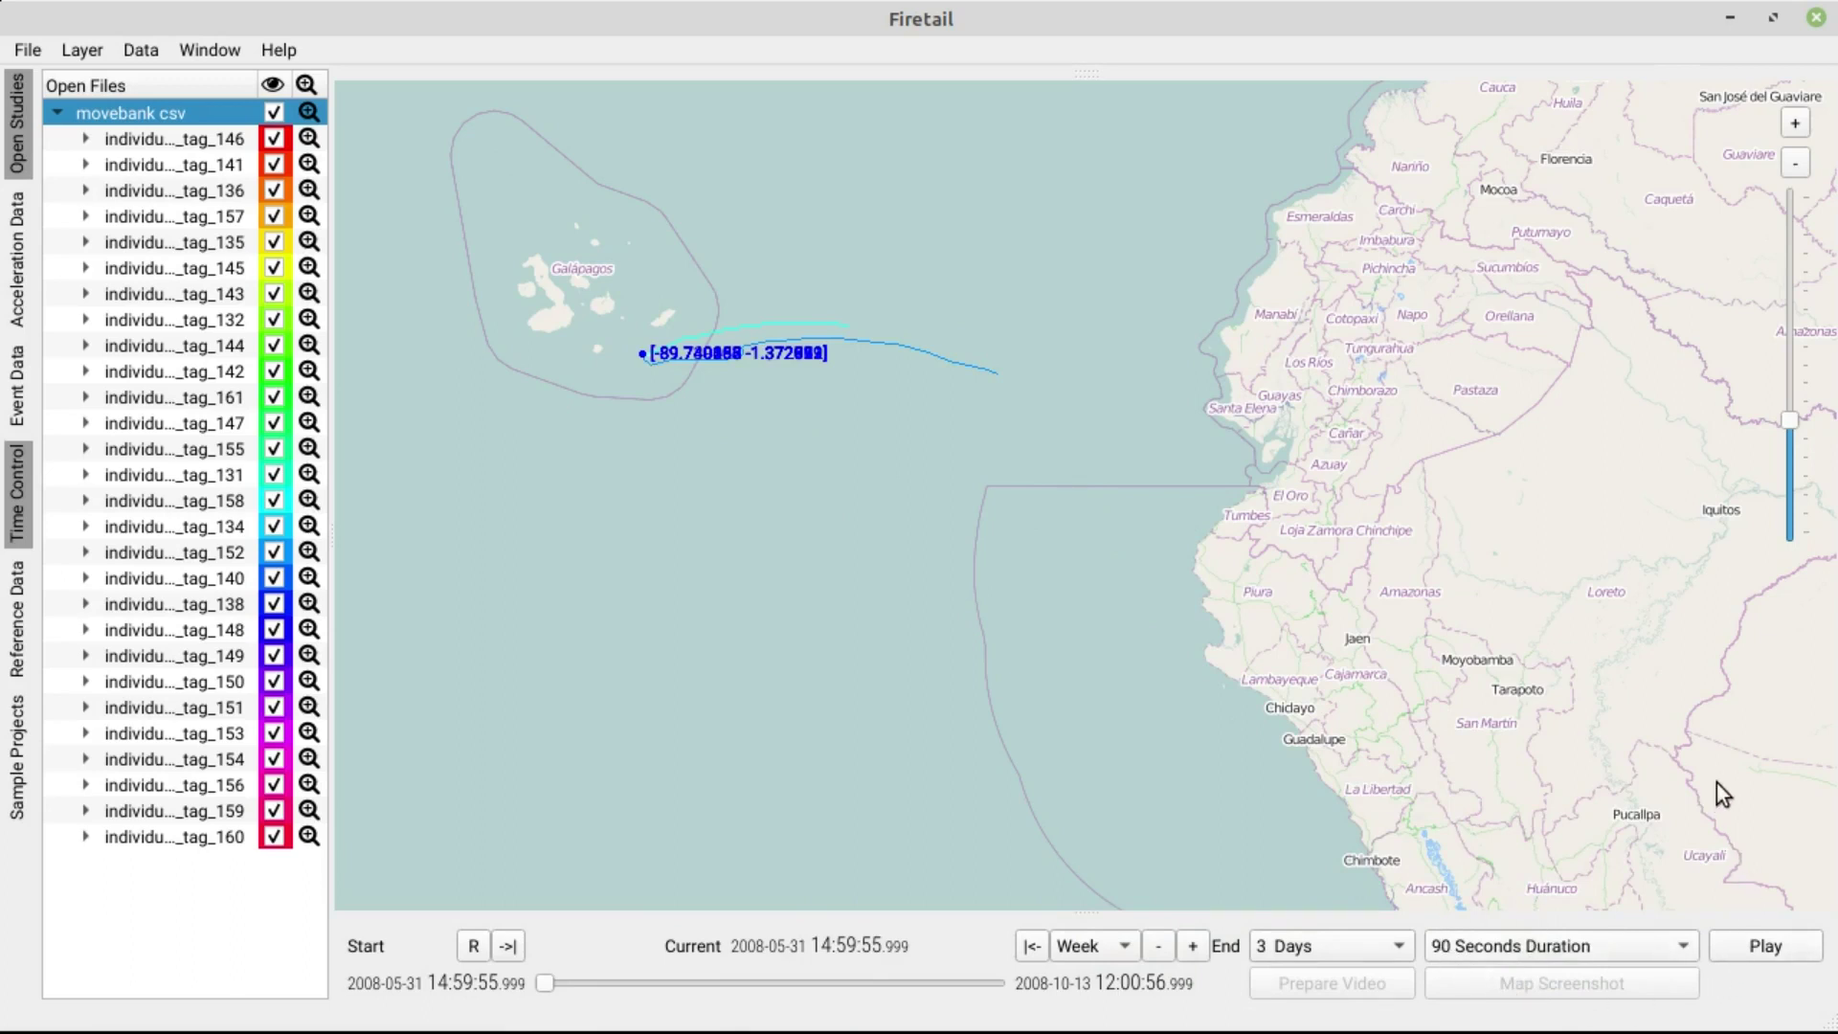
{"action": "left_click", "coordinate": [1738, 945]}
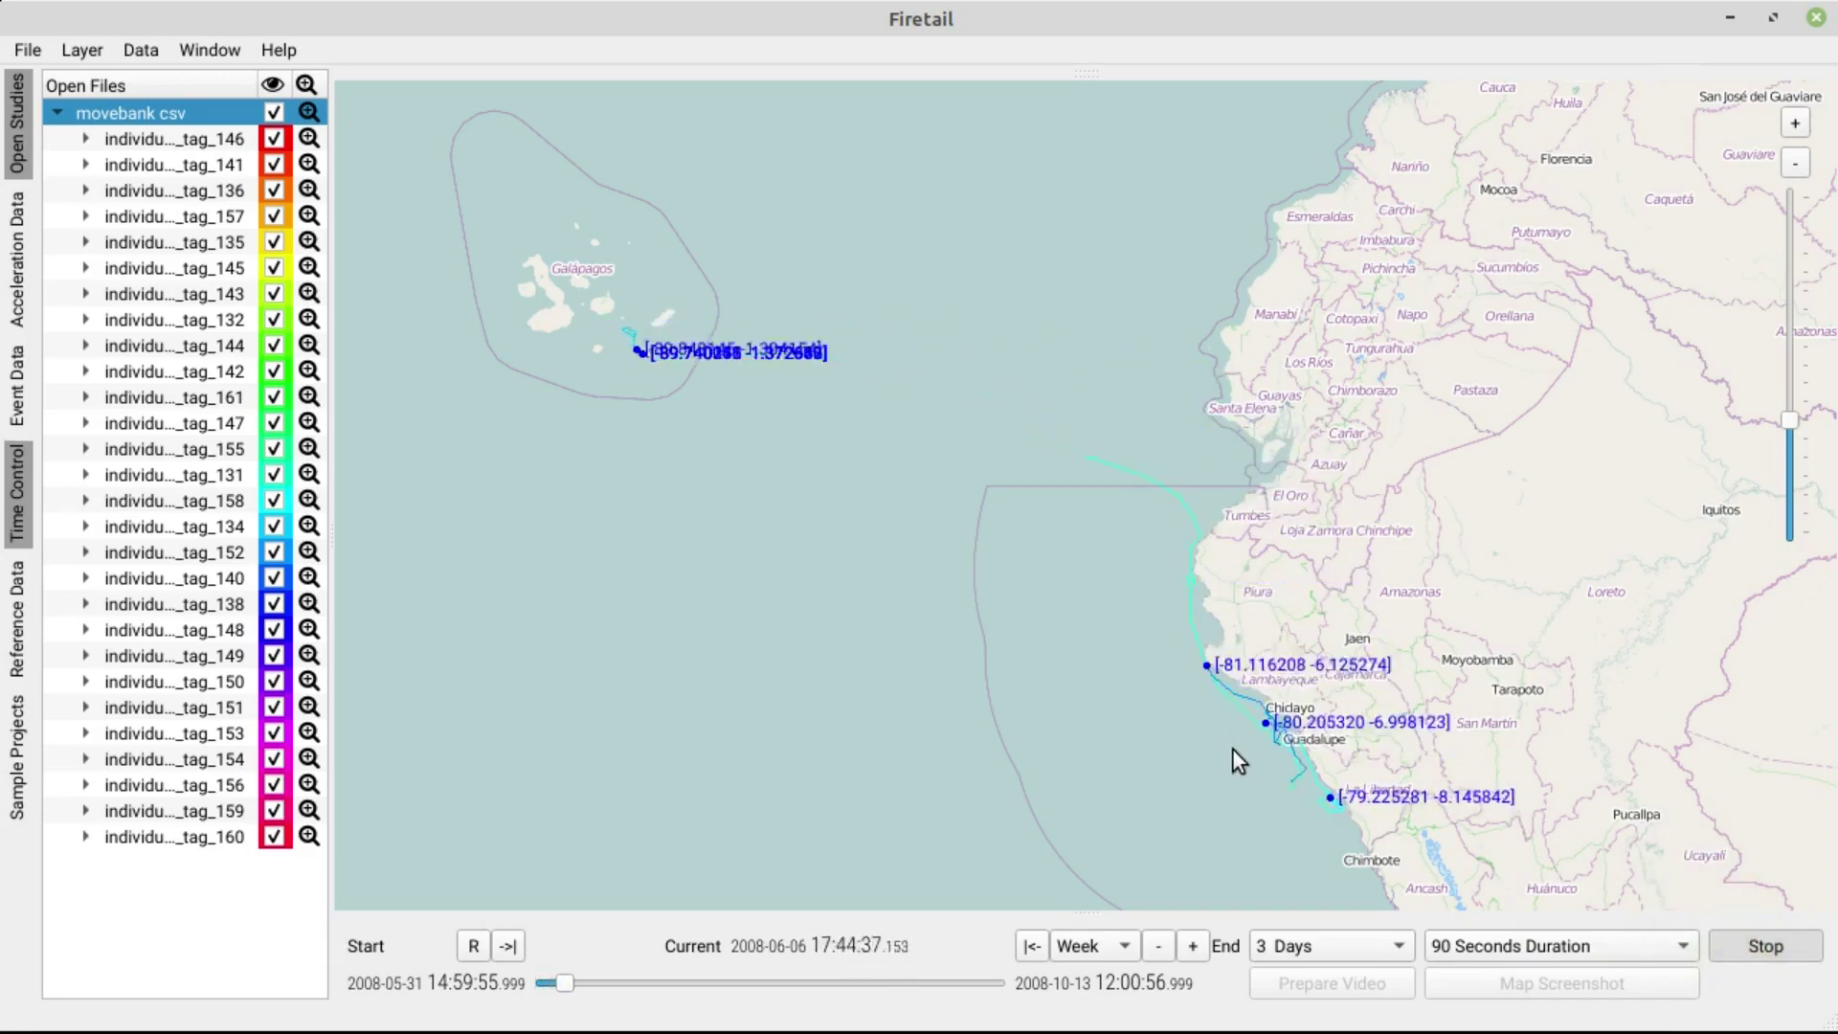
- Examine the albatross movements during playback, both close up along the Peruvian coast and across the sea to the Galapagos
{"action": "scroll", "coordinate": [1301, 771], "scroll_direction": "up", "scroll_amount": 3}
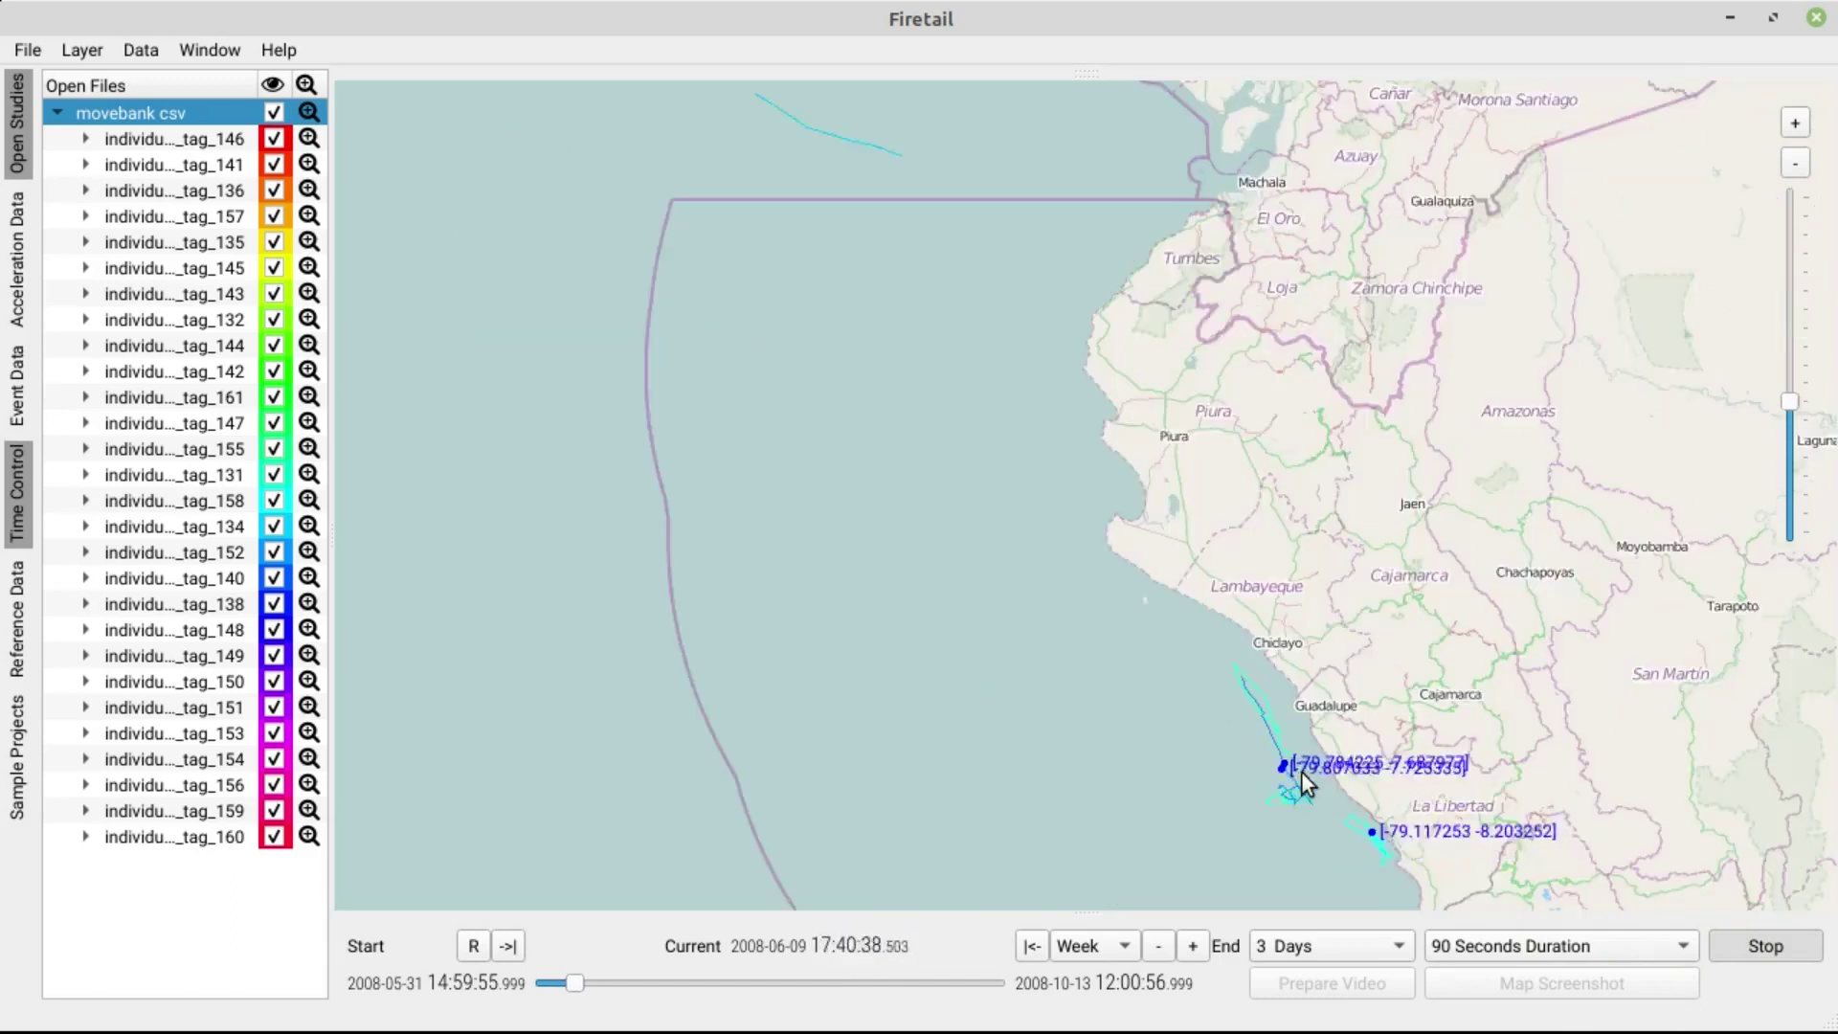
{"action": "left_click_drag", "start_coordinate": [1298, 777], "coordinate": [1245, 578]}
{"action": "left_click", "coordinate": [1086, 517]}
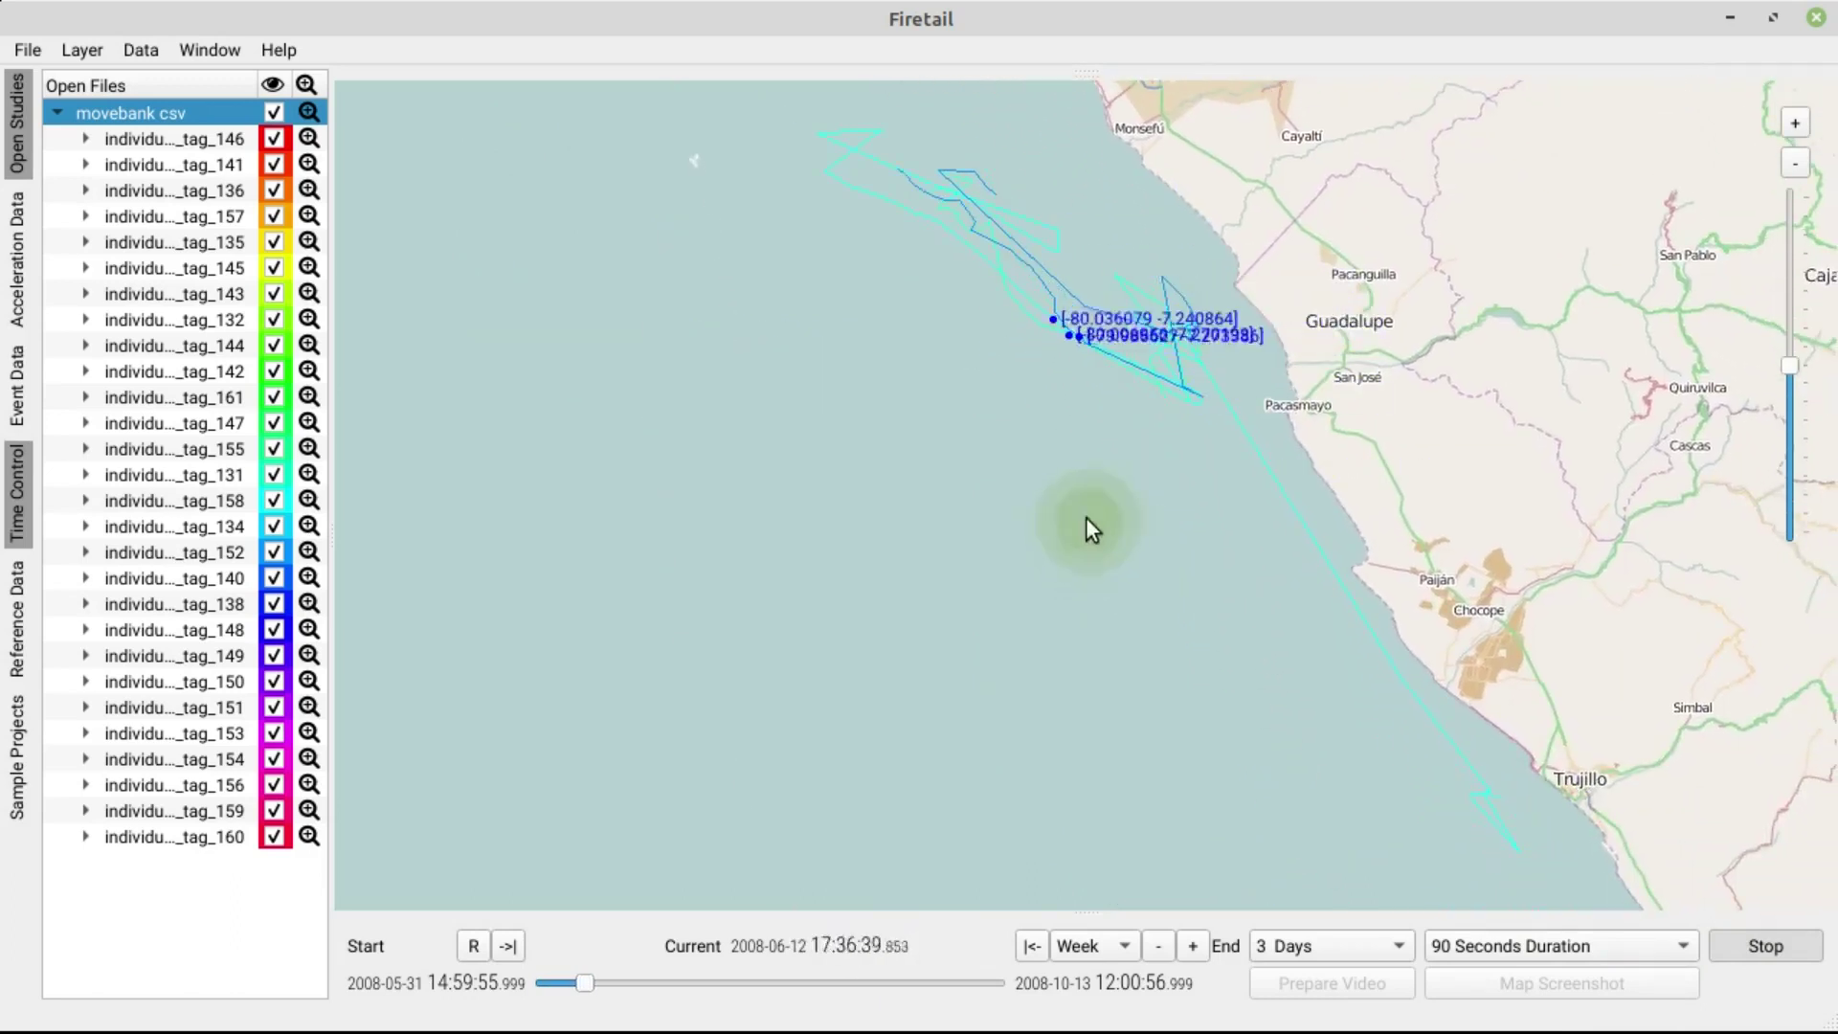
{"action": "left_click_drag", "start_coordinate": [871, 347], "coordinate": [1185, 755]}
{"action": "left_click", "coordinate": [995, 569]}
{"action": "scroll", "coordinate": [996, 569], "scroll_direction": "down", "scroll_amount": 4}
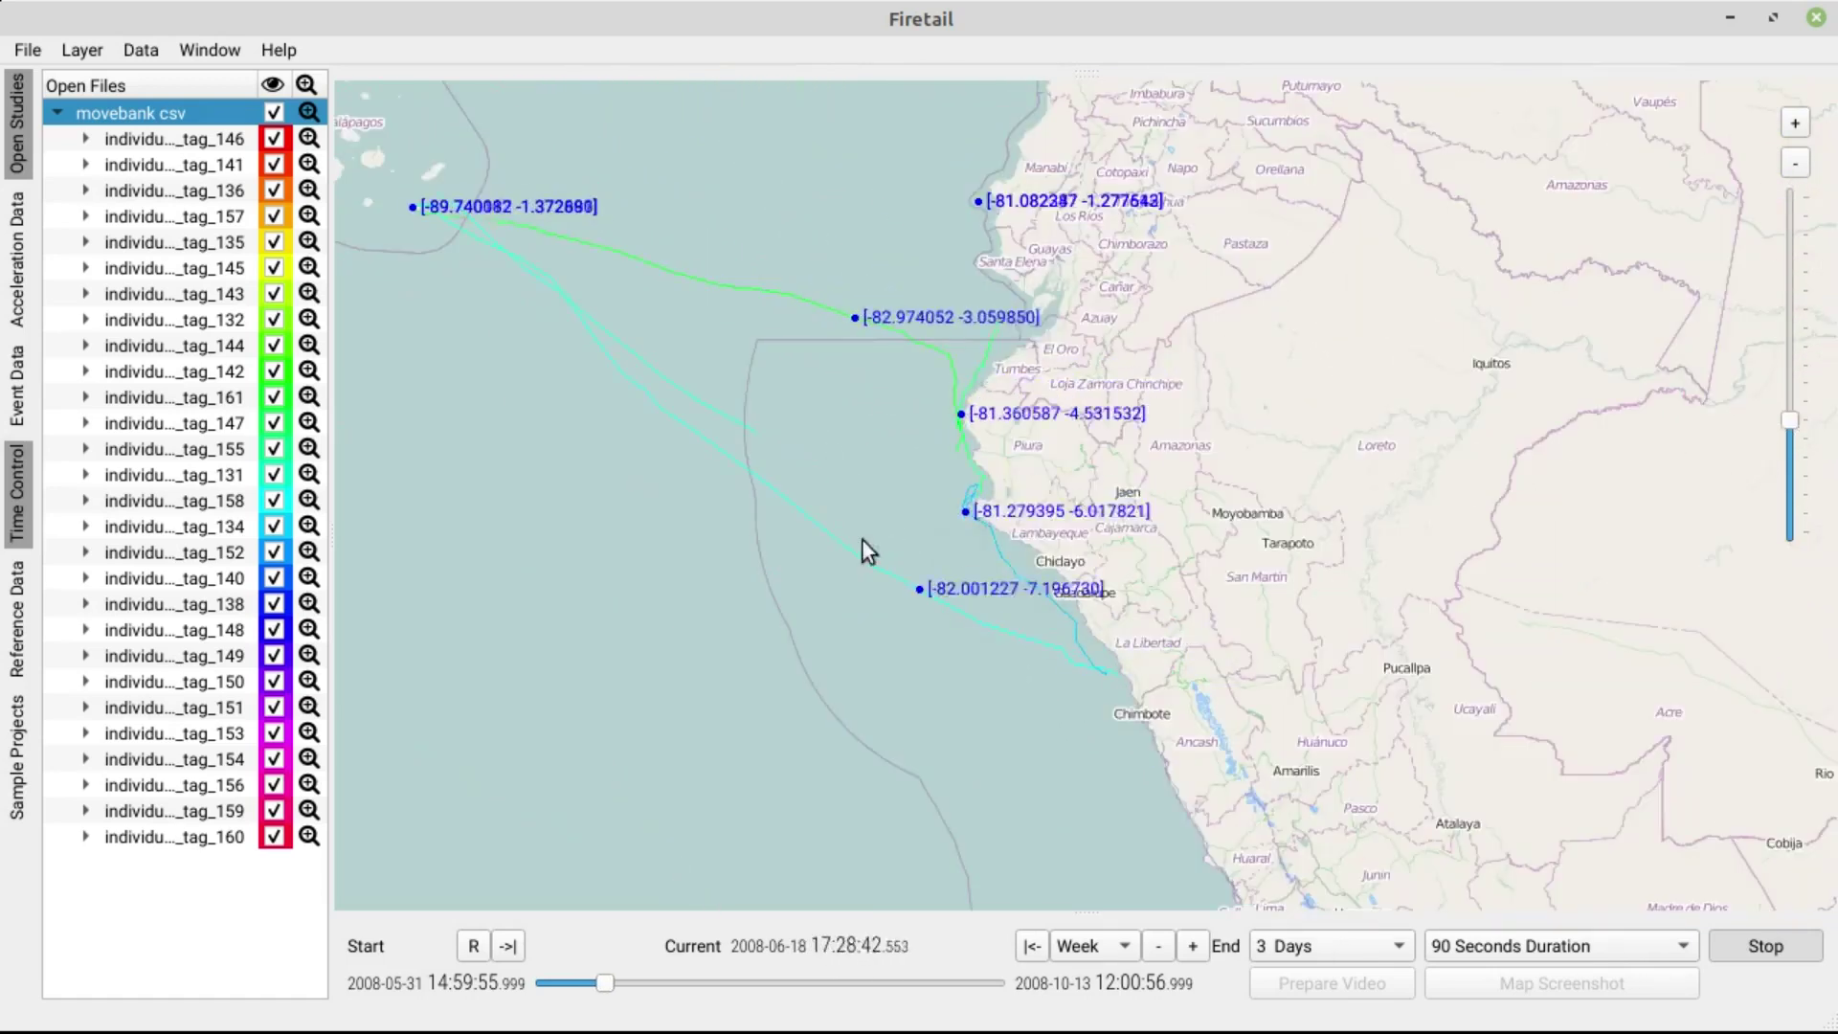
{"action": "left_click_drag", "start_coordinate": [732, 444], "coordinate": [963, 591]}
{"action": "left_click", "coordinate": [963, 592]}
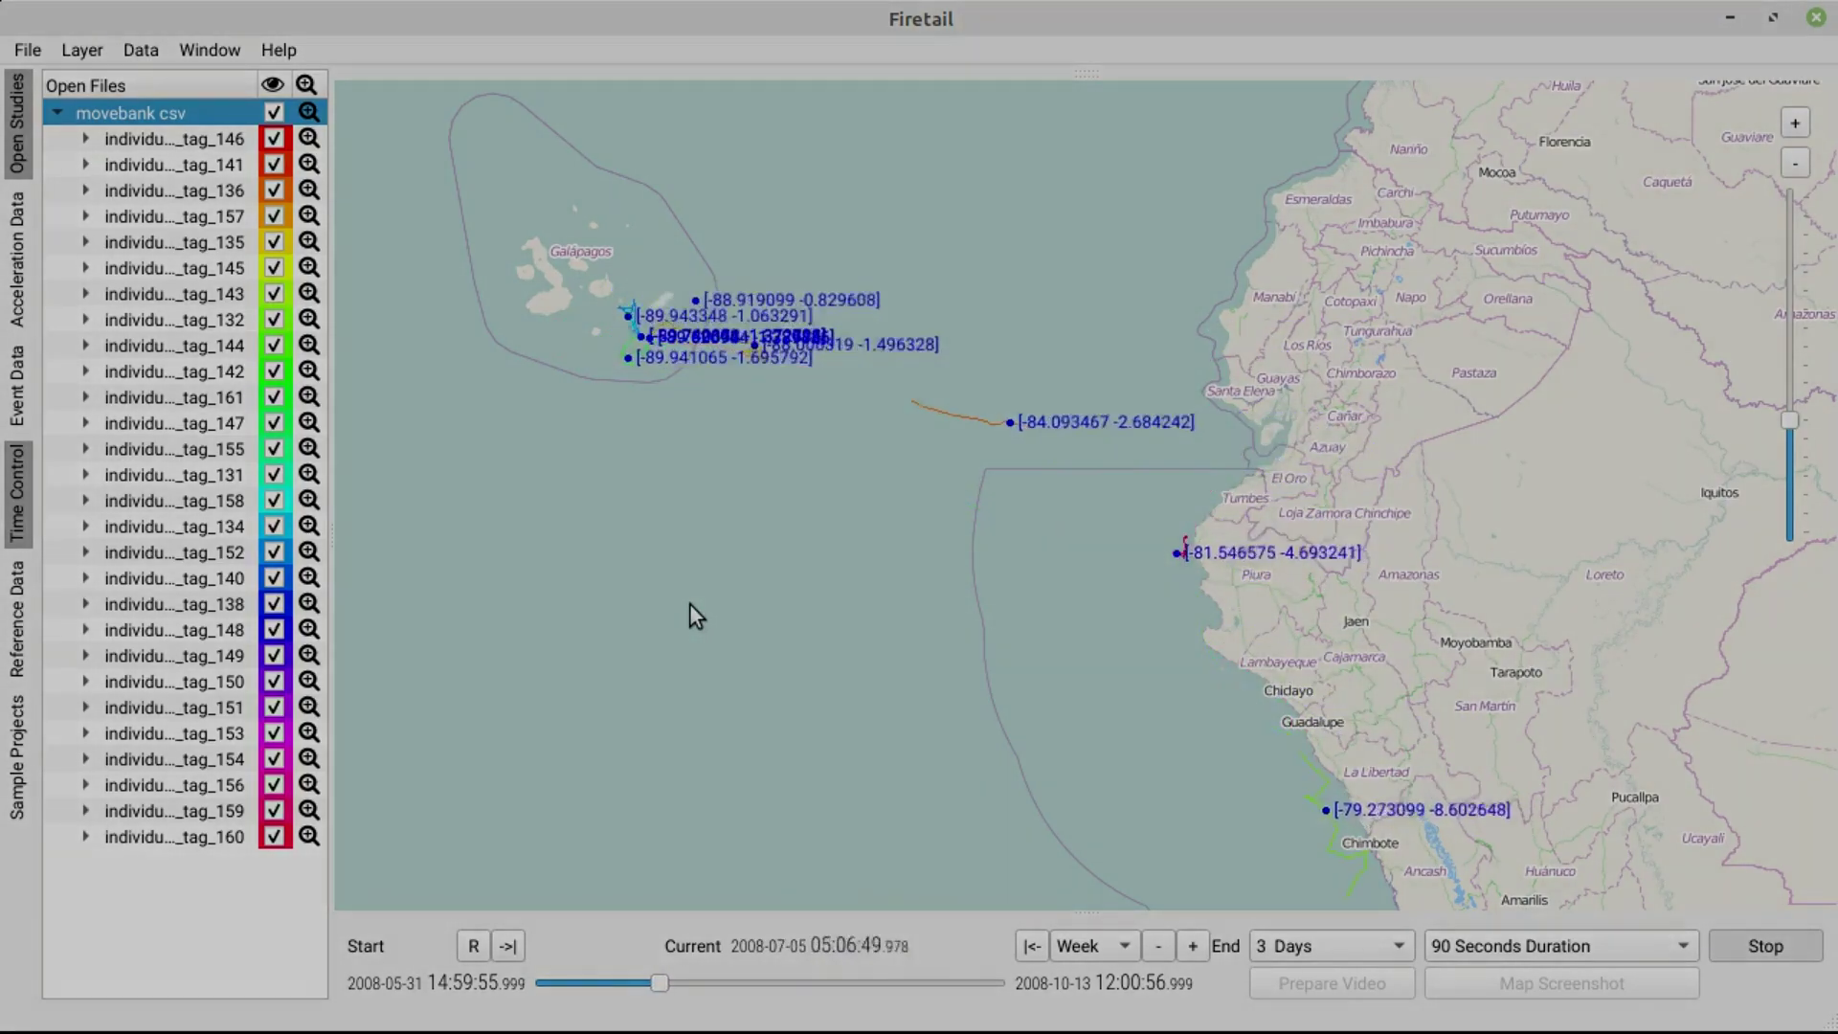
{"action": "left_click_drag", "start_coordinate": [689, 603], "coordinate": [726, 569]}
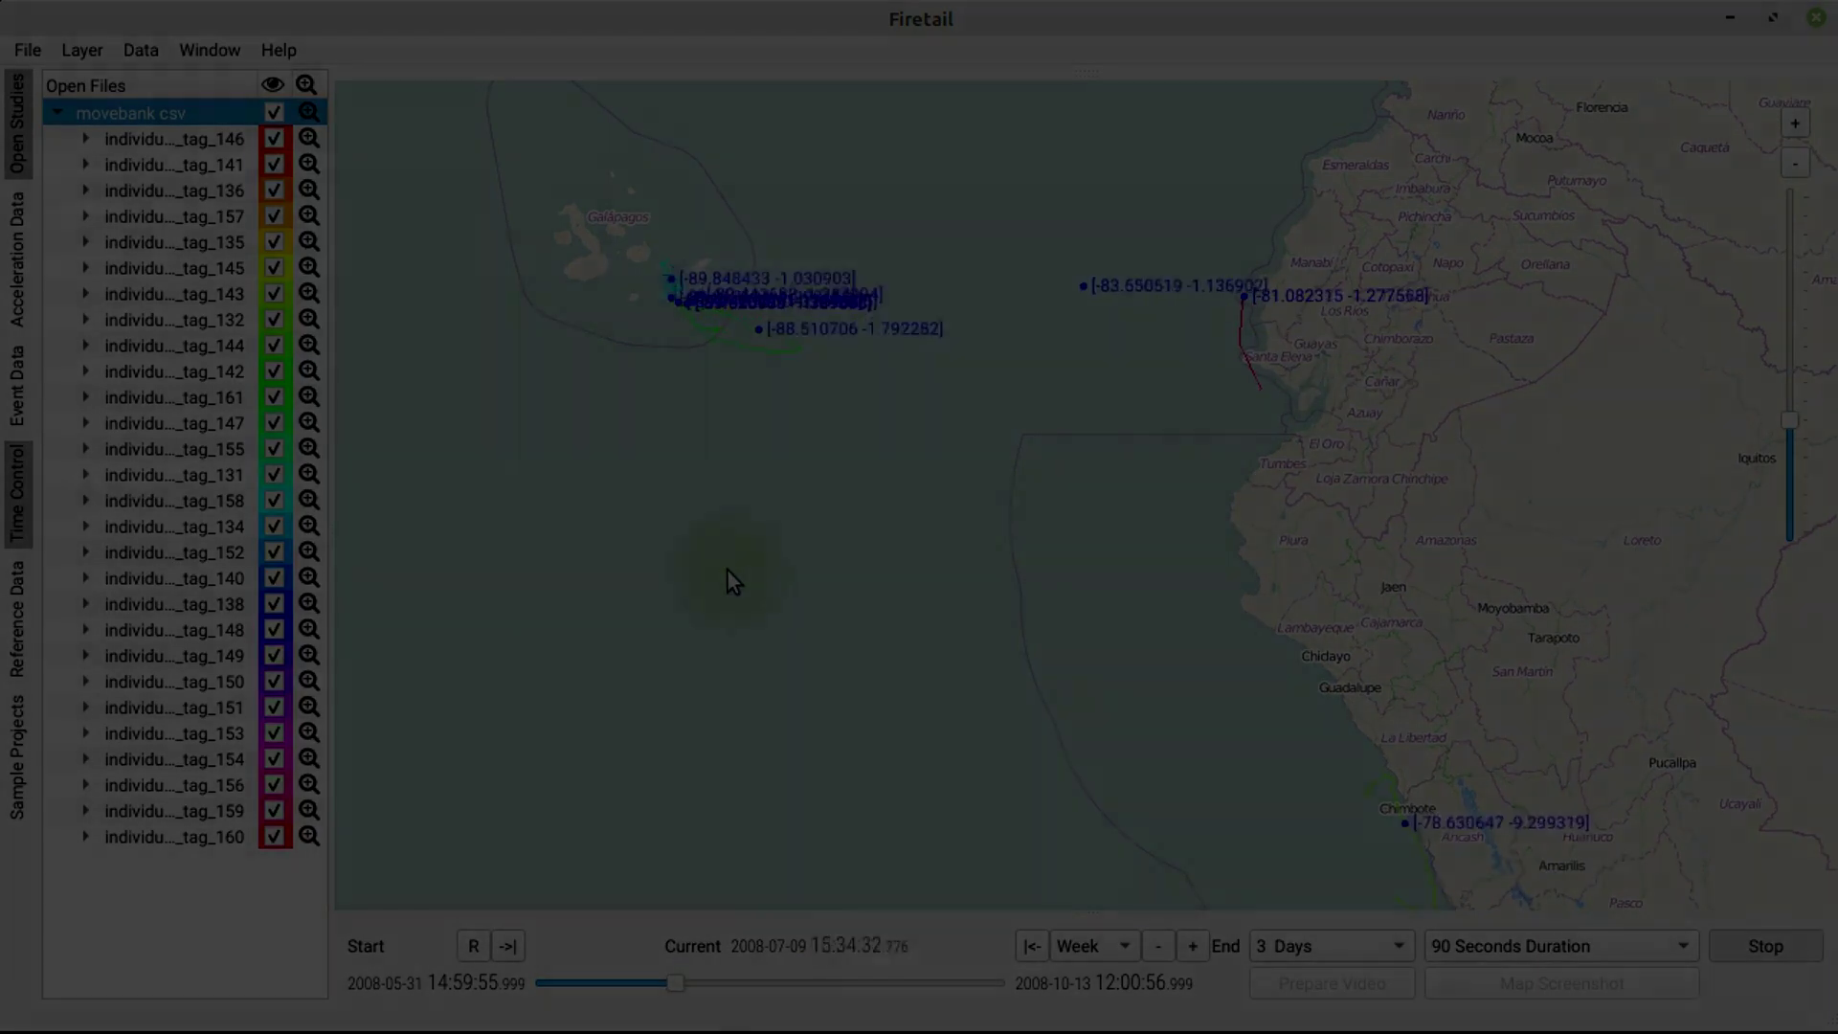